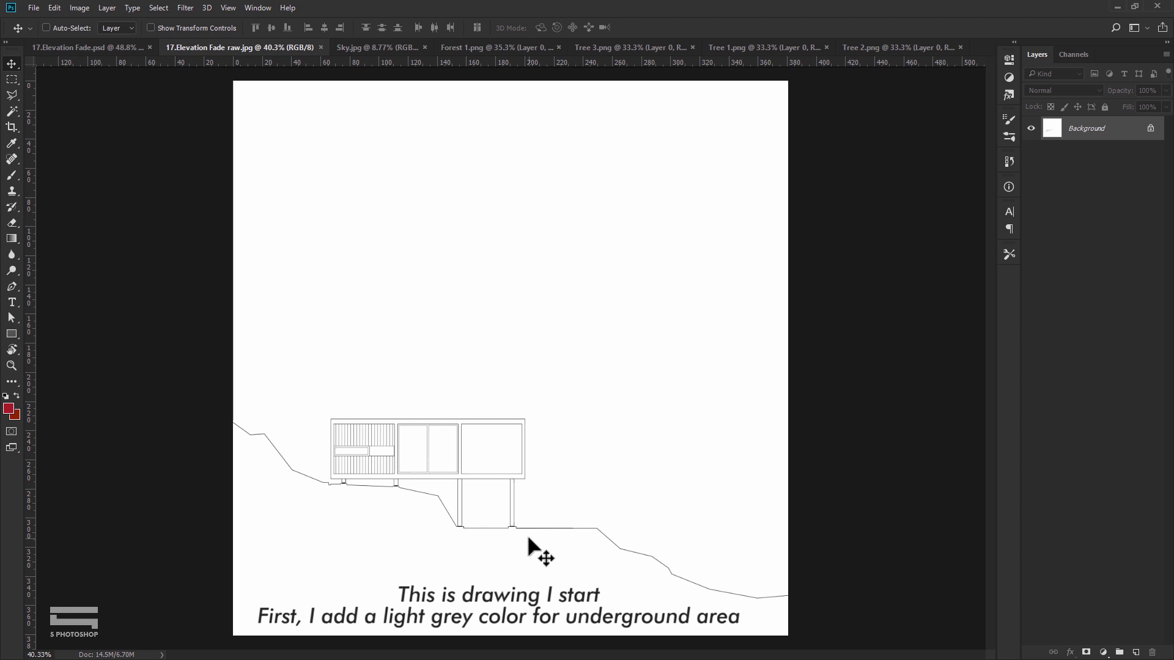
- Magic-wand the ground below the terrain line and fill it with a light warm grey (e7e5e3) Solid Color layer
scroll(529, 539, up, 3)
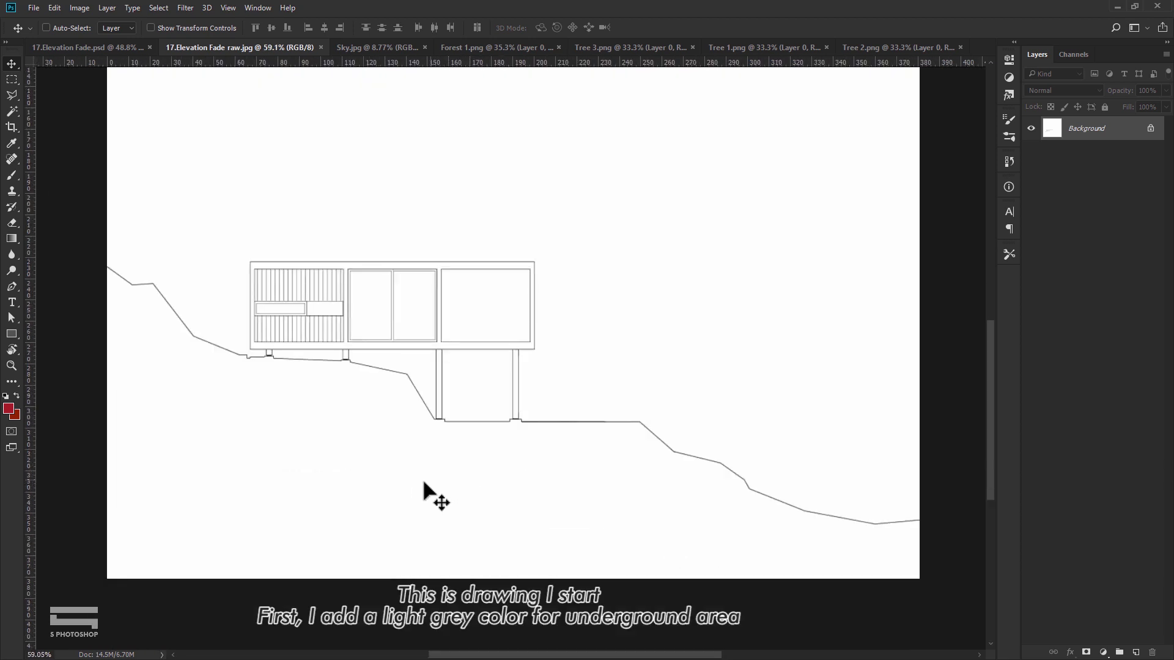
click(12, 111)
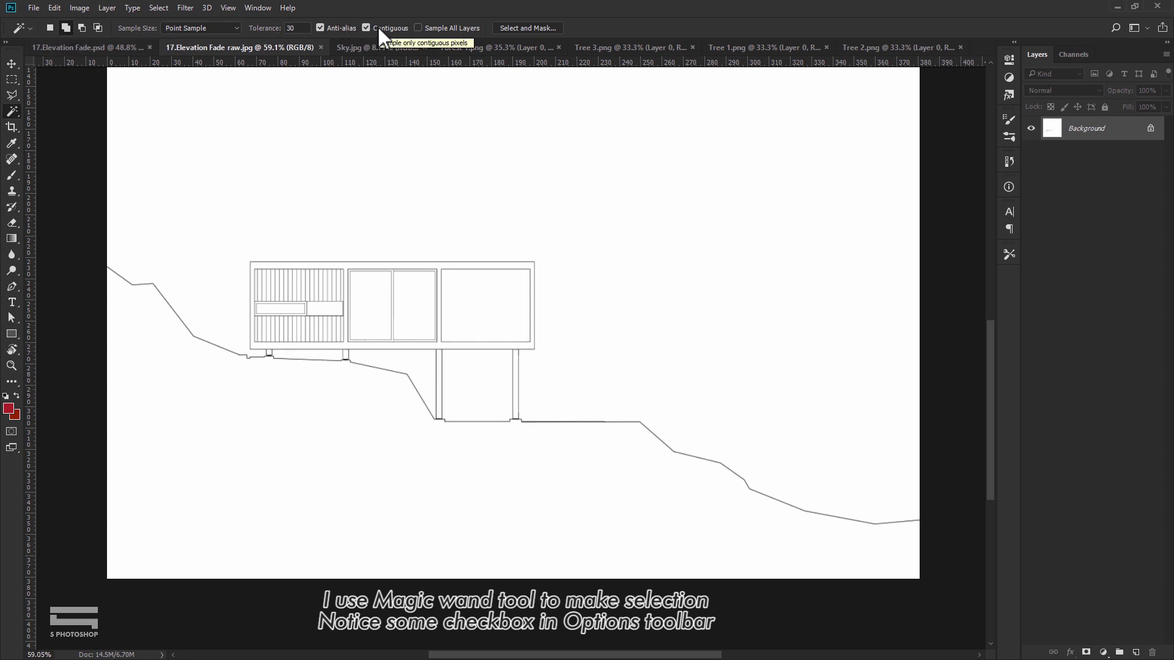
click(458, 486)
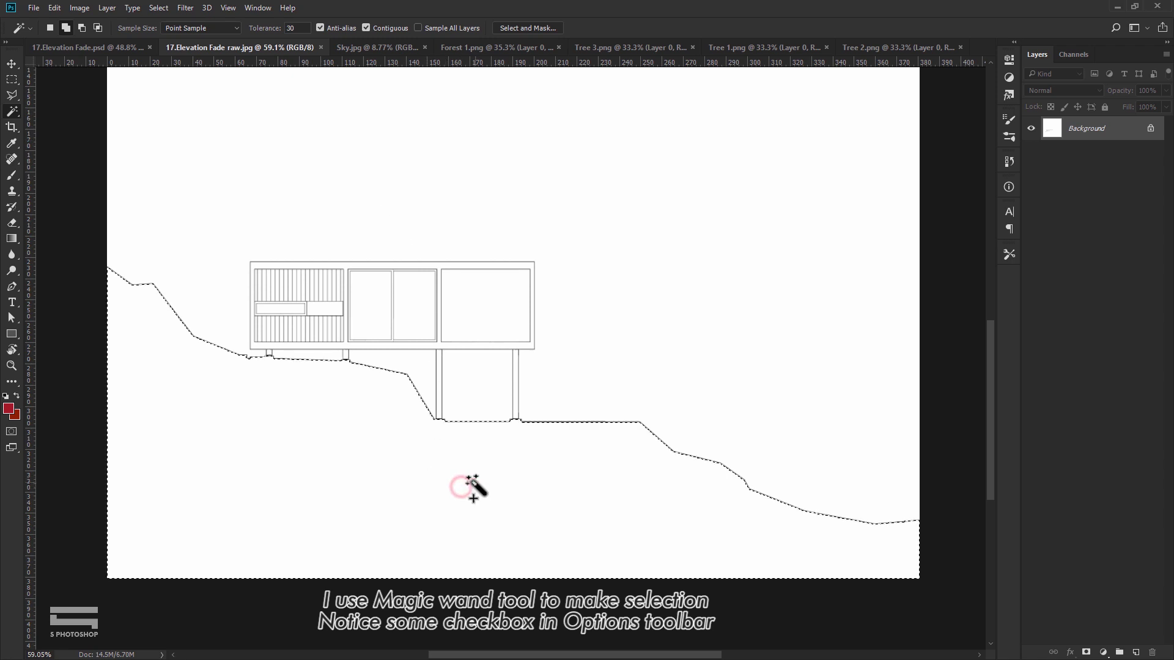
click(1103, 652)
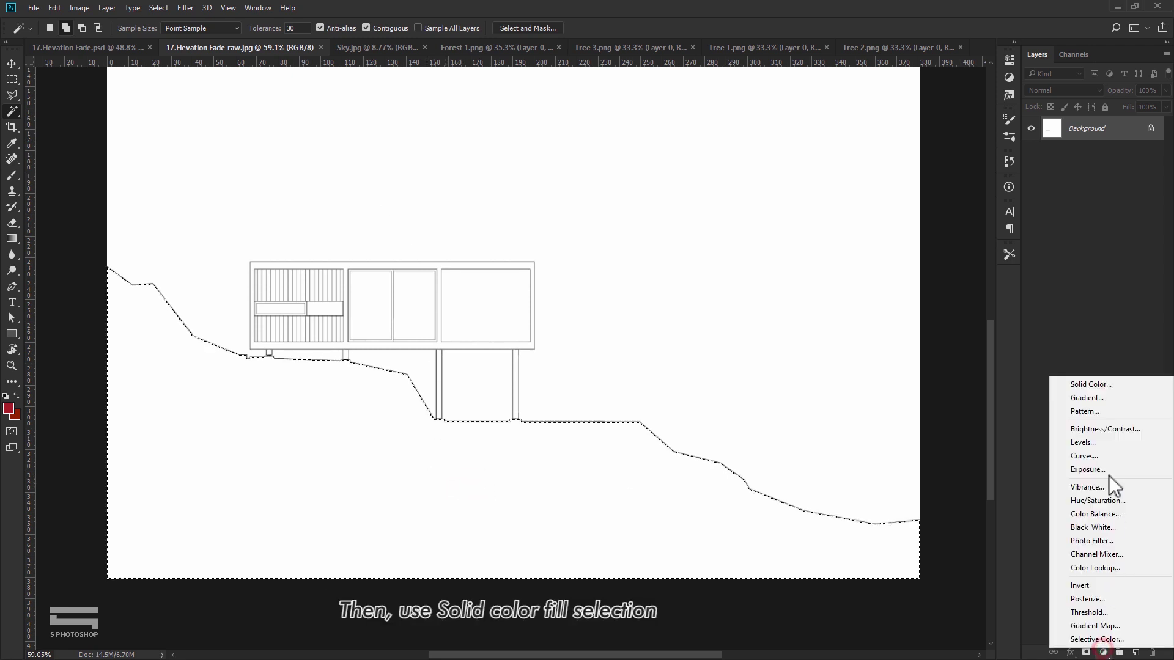
click(1085, 383)
drag(805, 415, 662, 381)
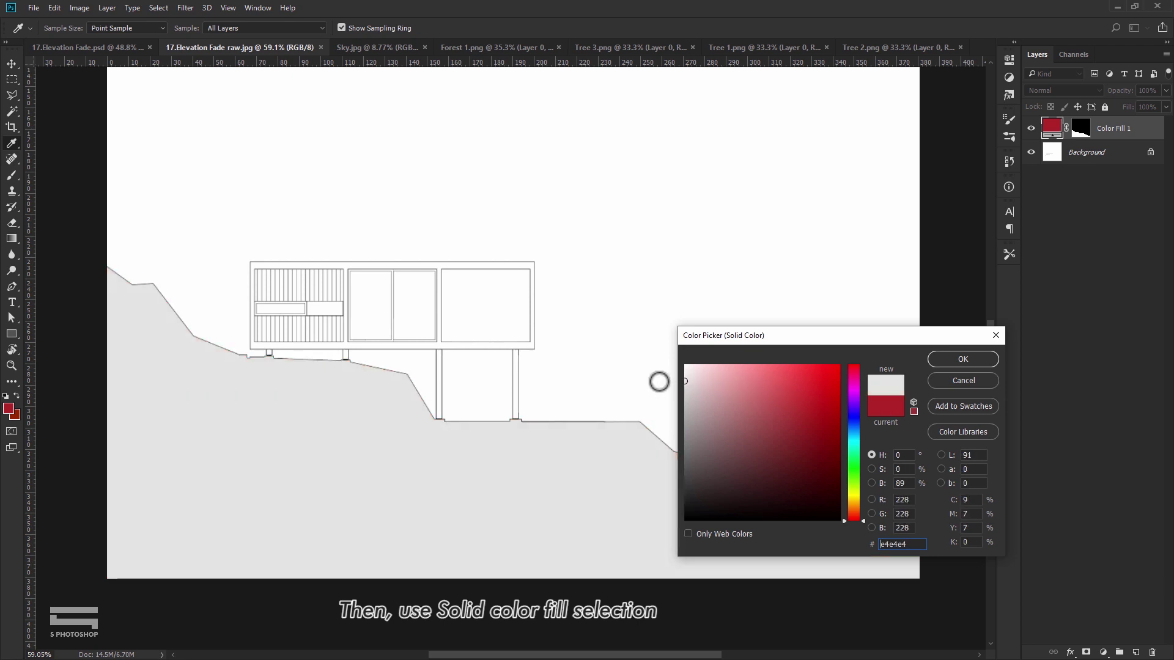
drag(863, 518, 860, 511)
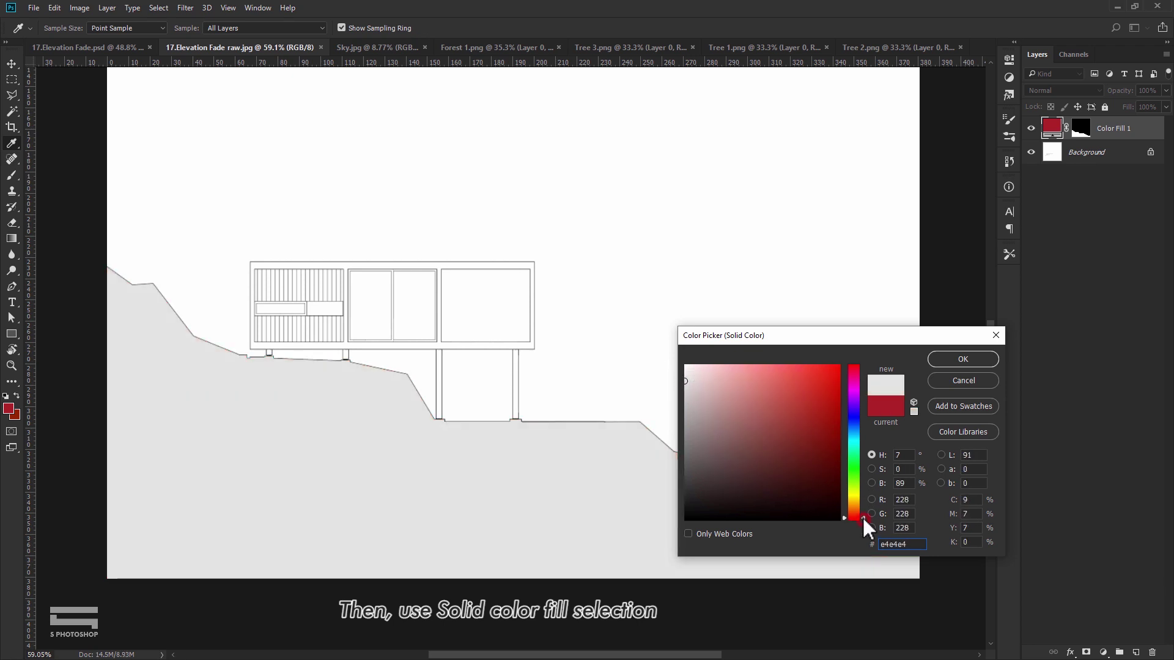
click(693, 380)
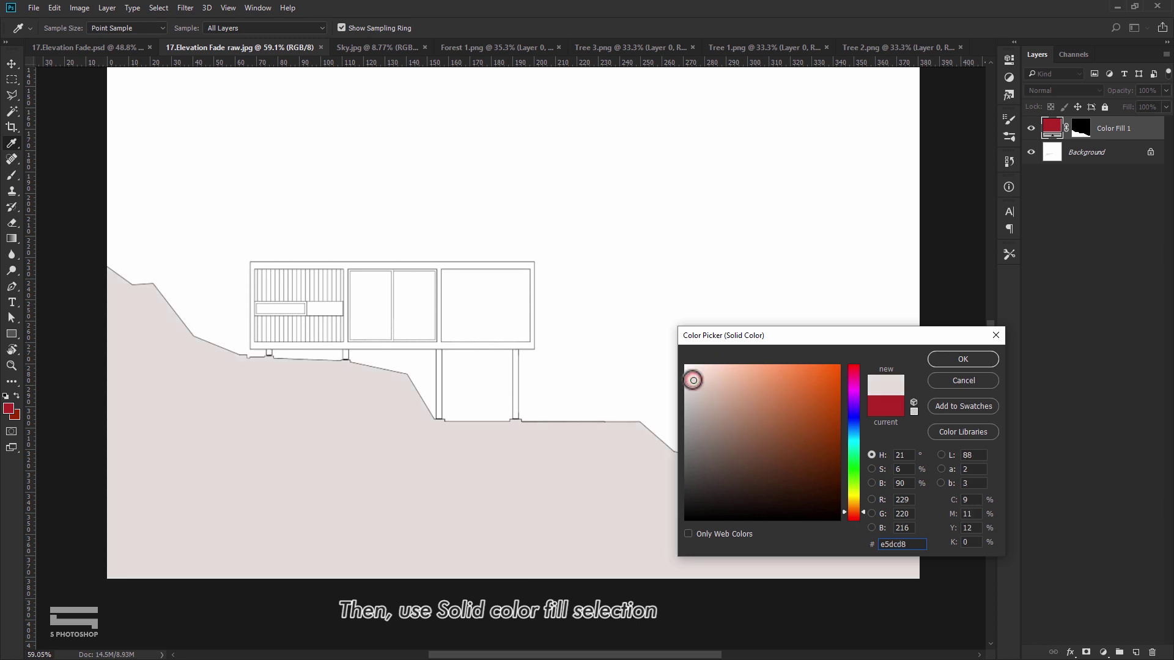
drag(689, 380, 687, 380)
click(957, 361)
- On the Background layer, magic-wand the white sky plus the gaps between columns and under the building
key(w)
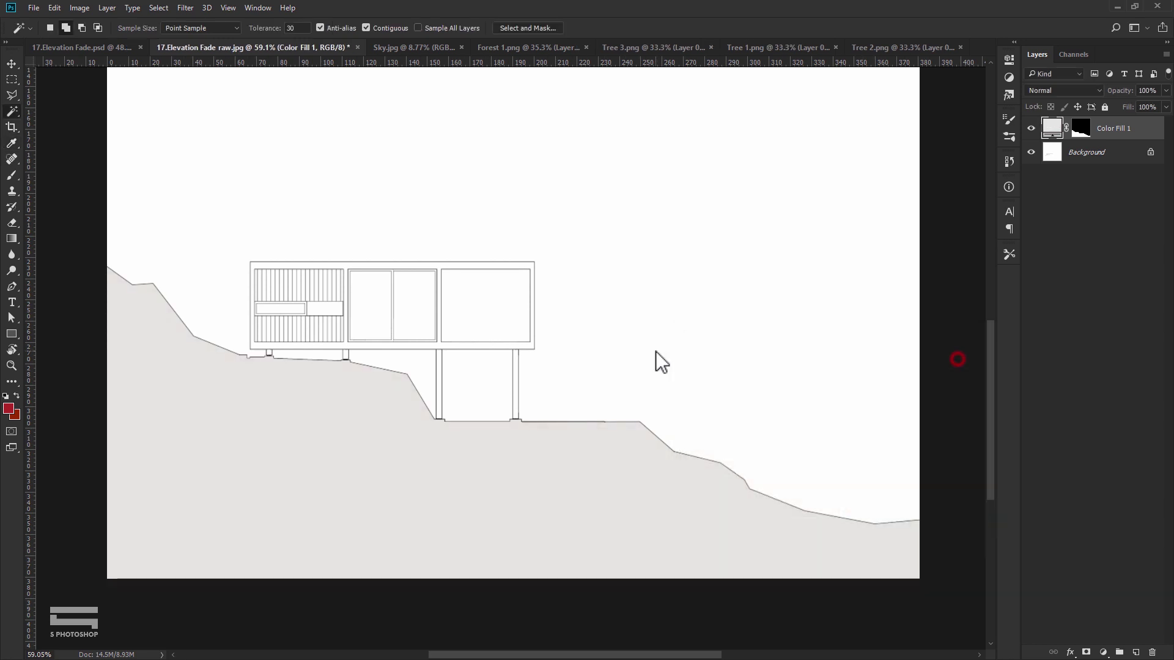
click(605, 297)
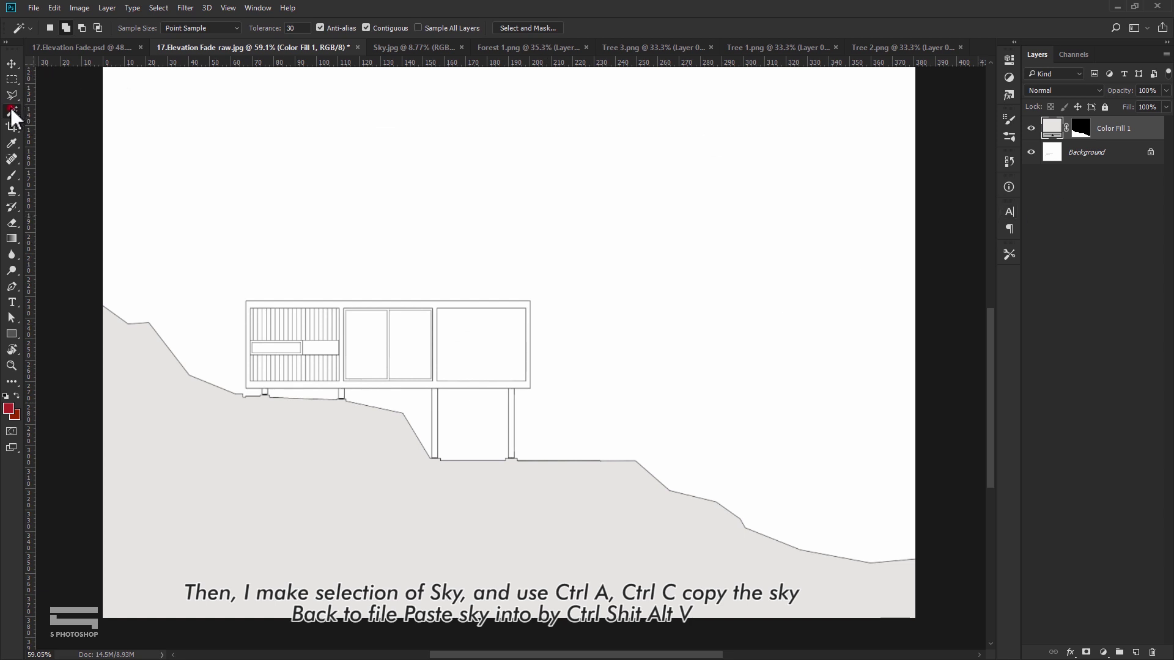
click(1093, 154)
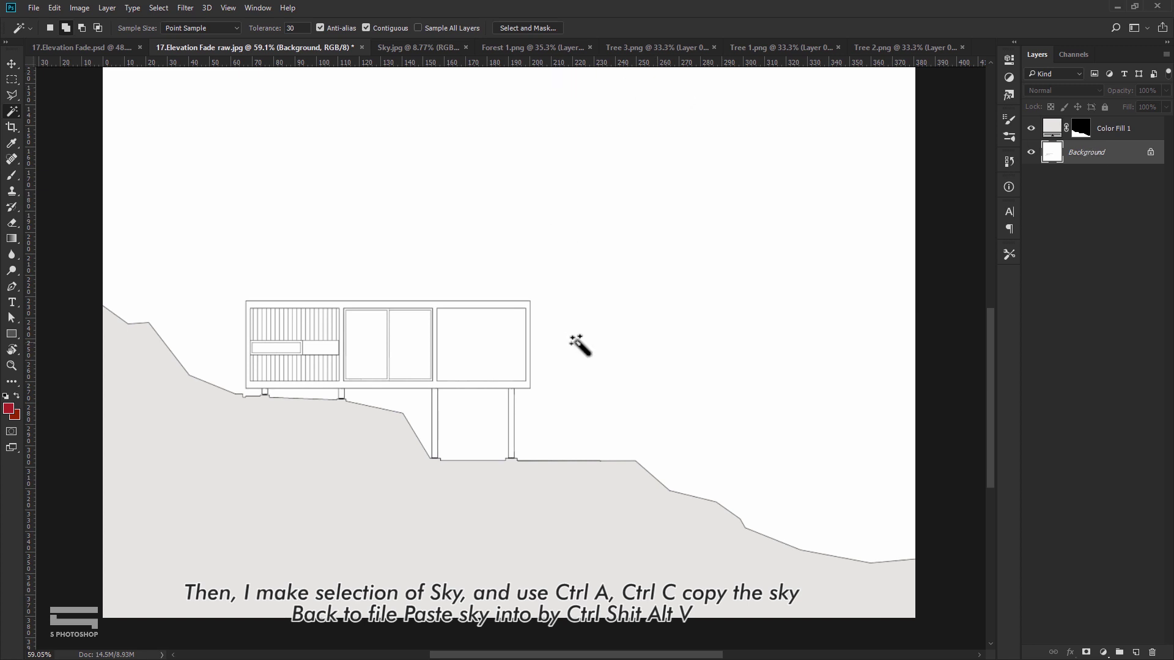
scroll(576, 340, up, 2)
click(632, 232)
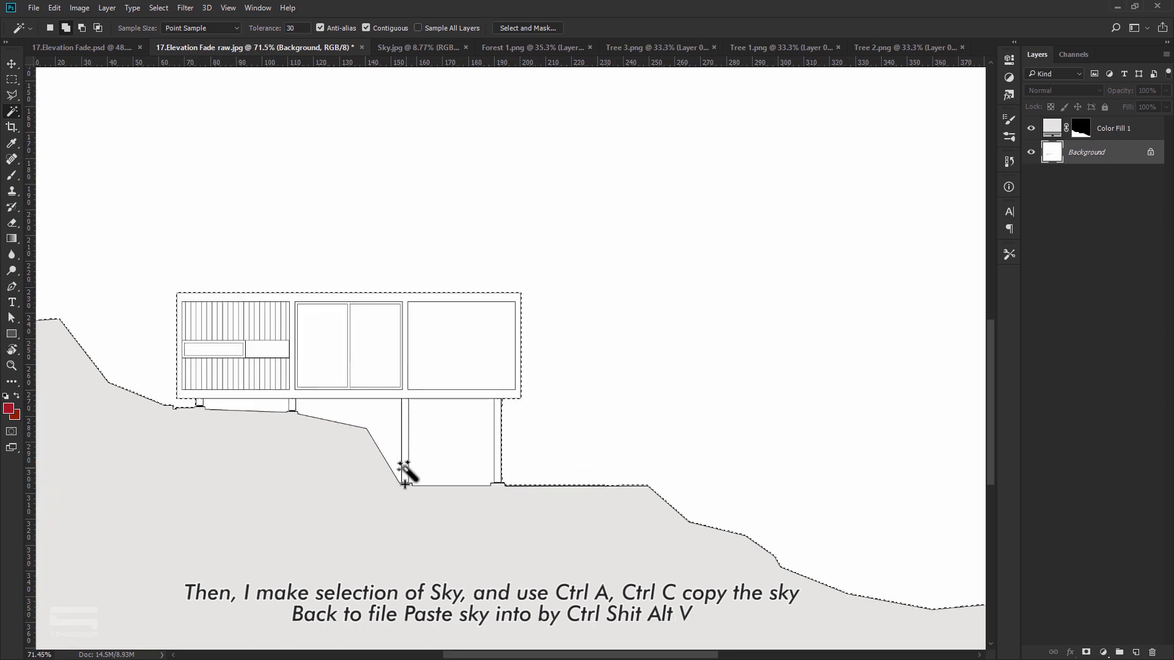
scroll(450, 441, up, 4)
scroll(505, 400, up, 2)
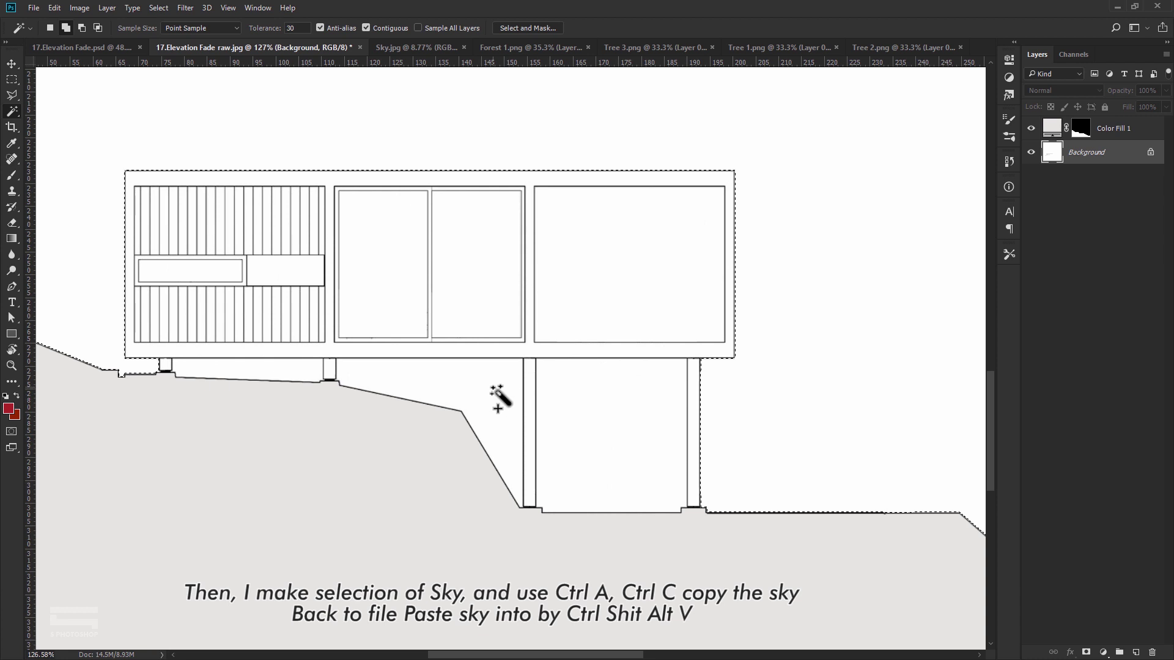
scroll(576, 437, up, 2)
scroll(585, 418, down, 1)
click(602, 405)
click(489, 387)
click(282, 372)
scroll(569, 399, down, 2)
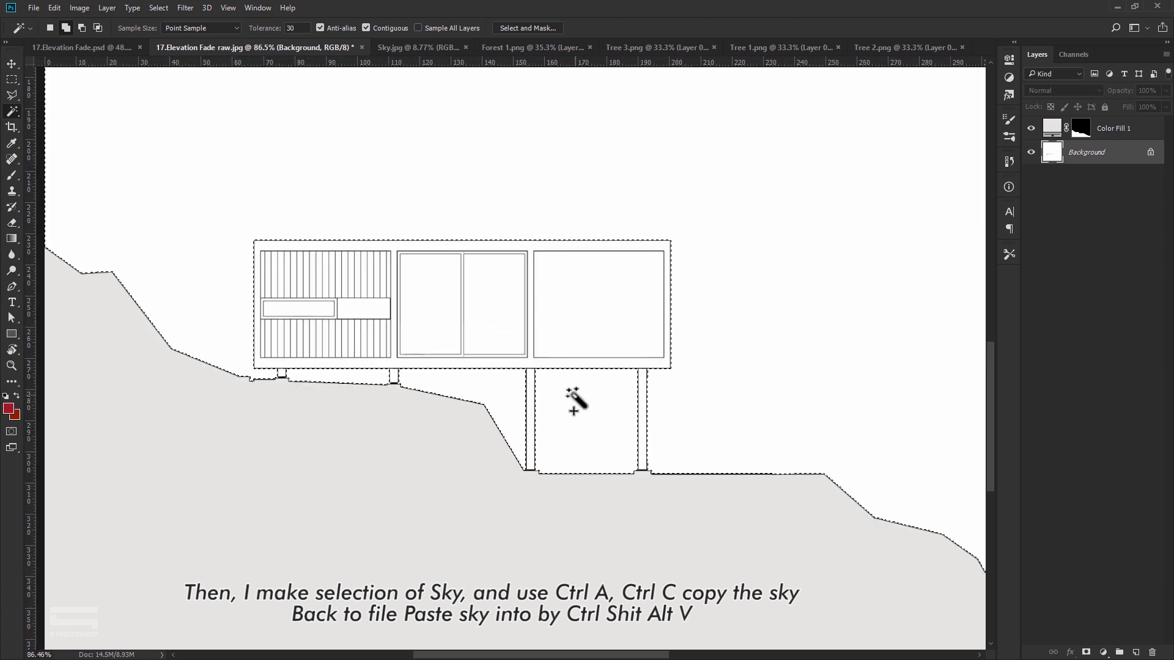
scroll(569, 398, down, 1)
drag(568, 246, 517, 224)
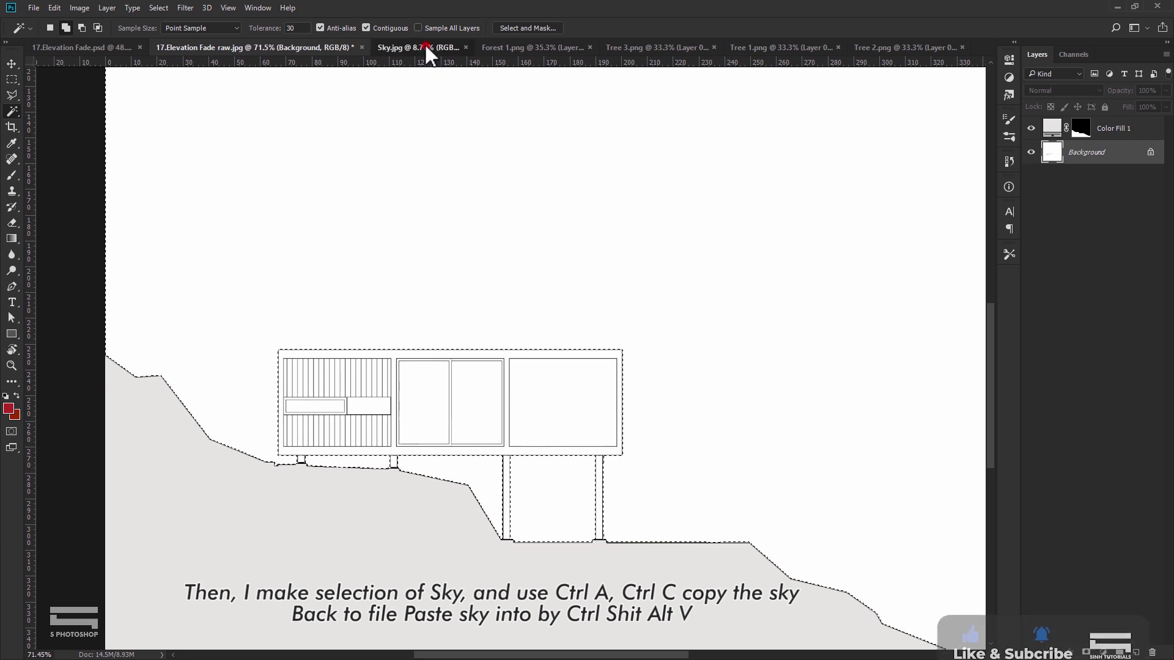
- Copy the whole Sky.jpg image and paste it into the selected sky area
click(424, 45)
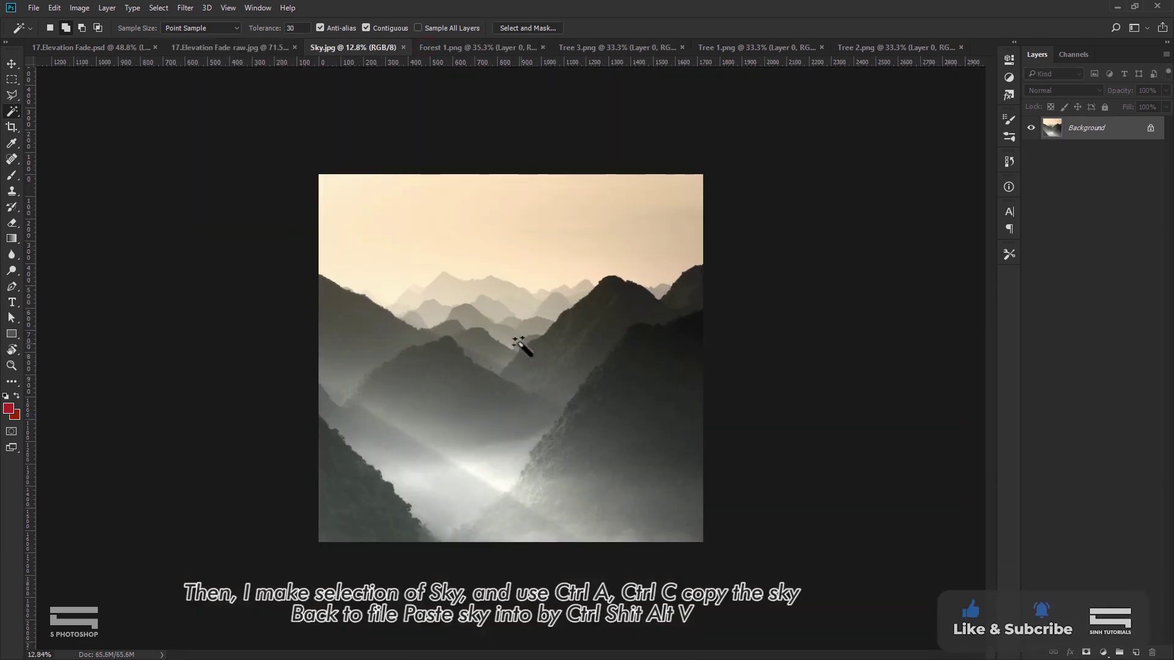
key(ctrl+a)
key(ctrl+c)
click(248, 49)
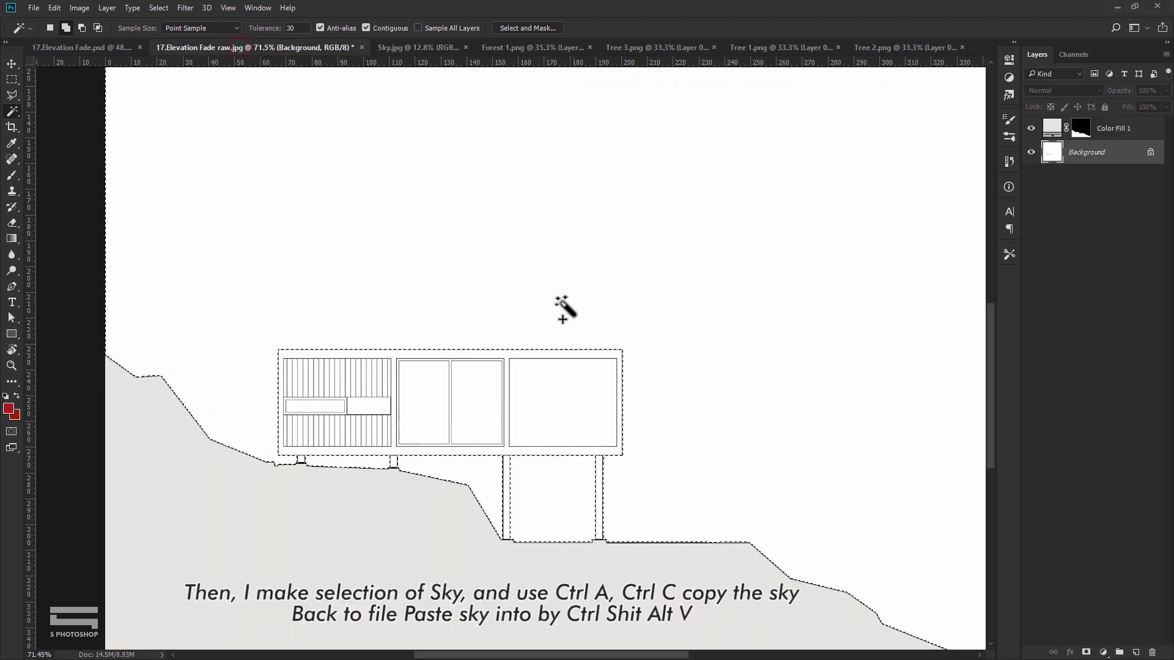
click(1101, 127)
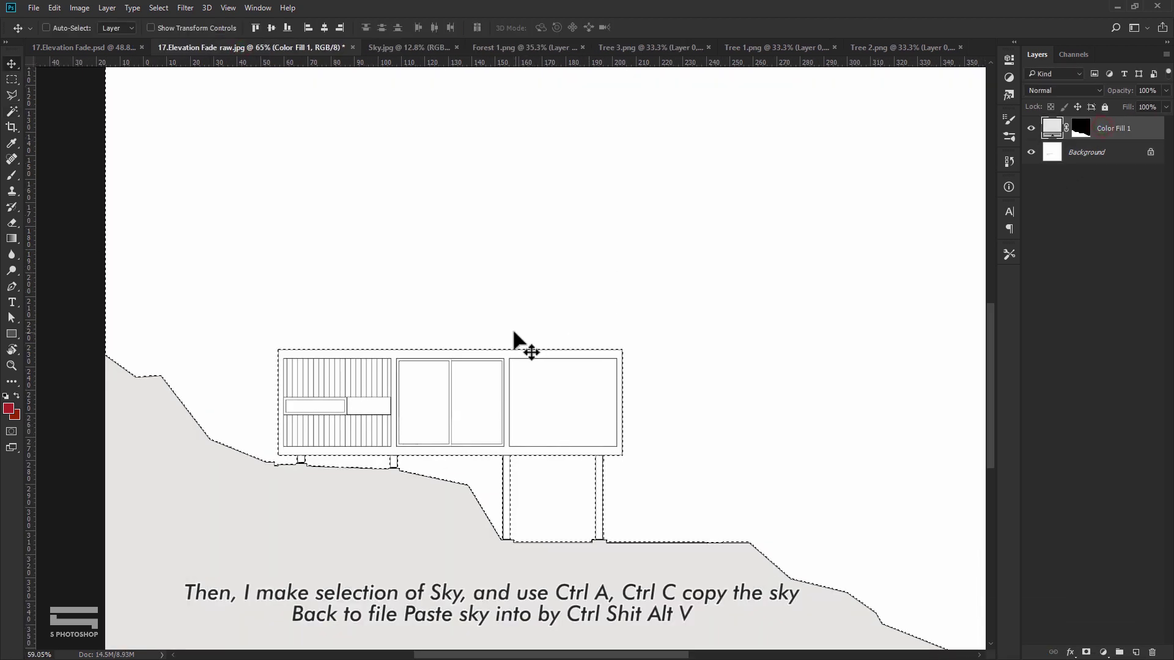
key(ctrl+0)
key(ctrl+shift+alt+v)
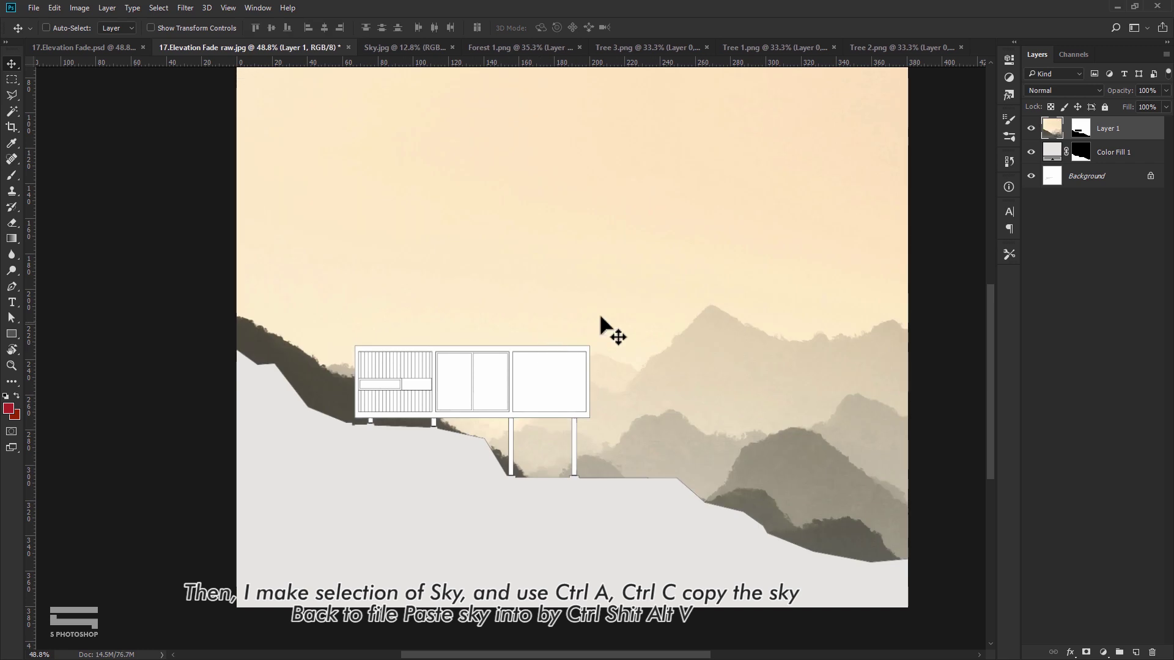
- Free-transform the pasted sky to about 57% and position it to cover the page
key(ctrl+minus)
key(ctrl+t)
key(ctrl+minus)
key(ctrl+minus)
key(ctrl+minus)
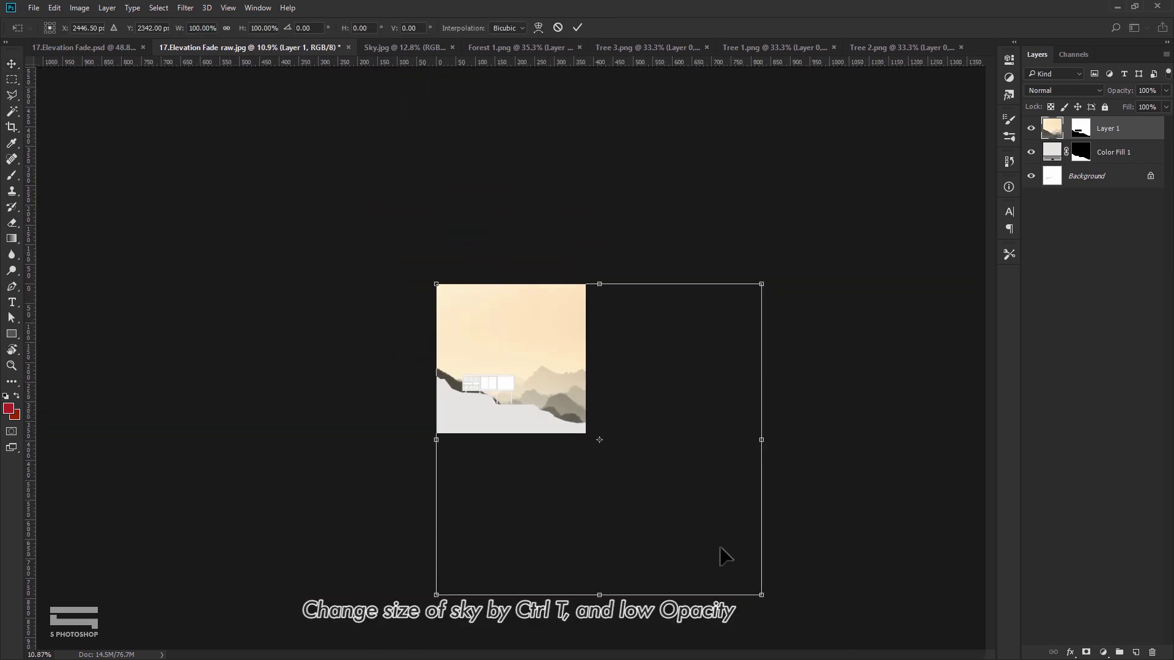
drag(761, 594, 604, 450)
key(ctrl+0)
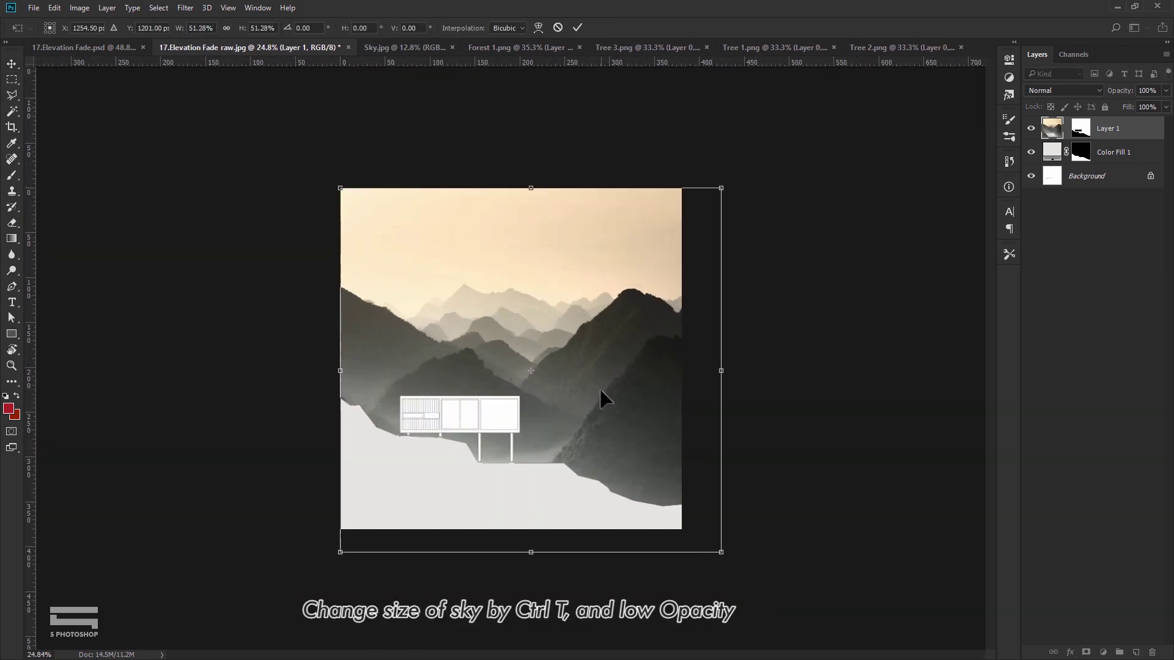
key(ctrl+plus)
drag(790, 132, 873, 84)
drag(726, 212, 714, 282)
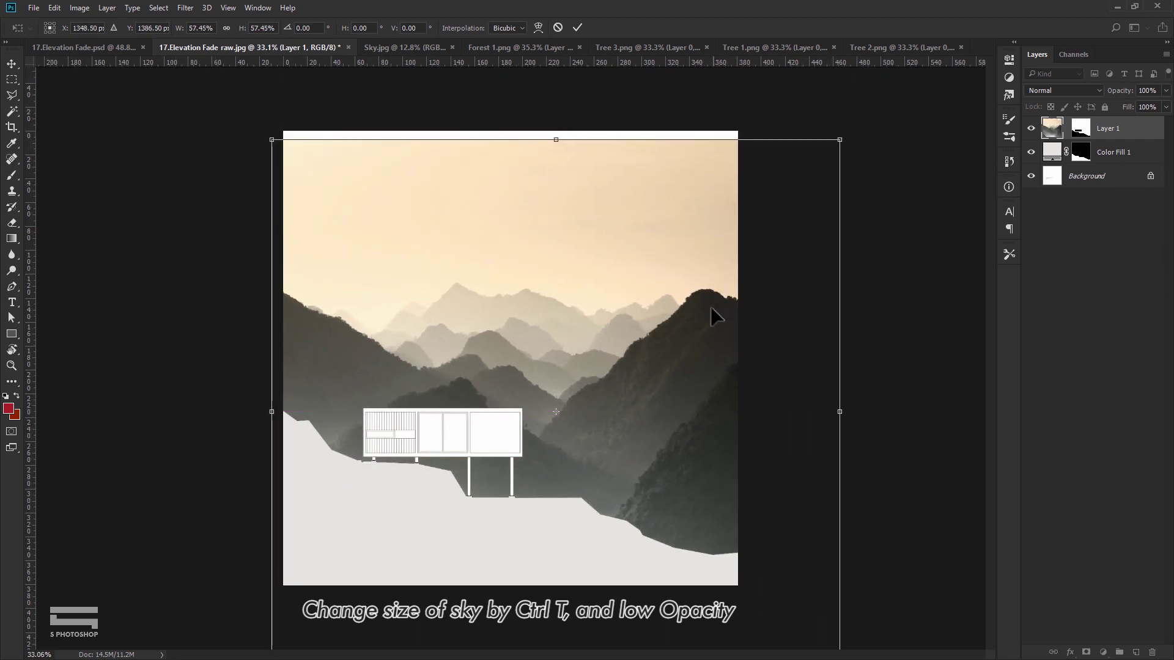
drag(710, 335, 714, 315)
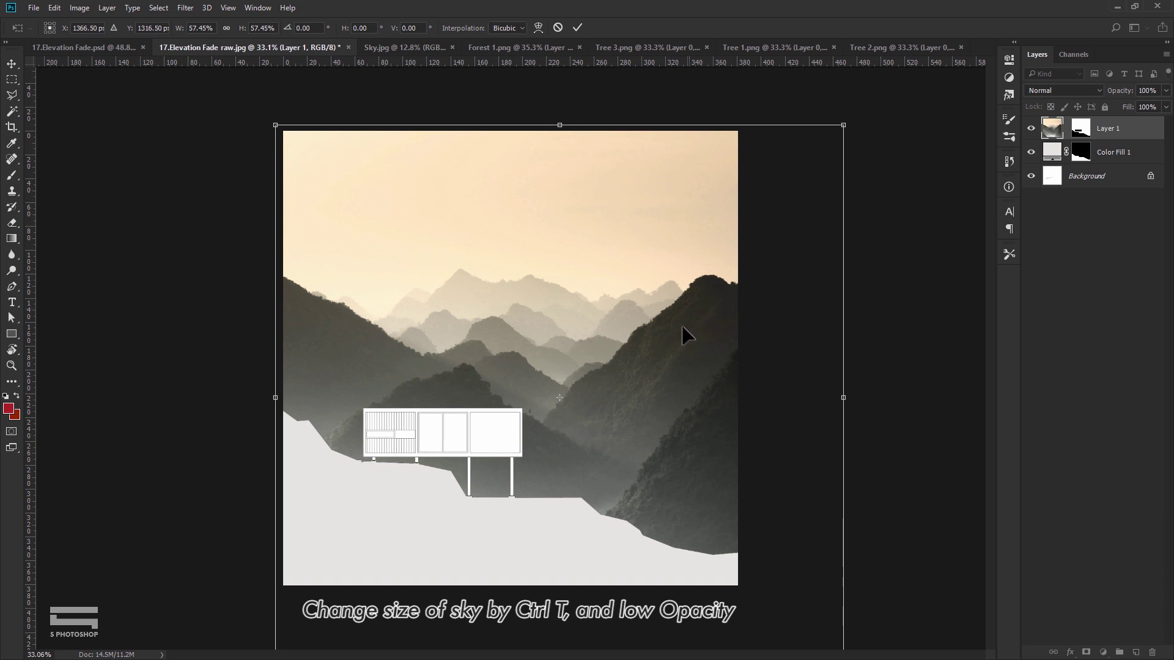
- Commit the sky transform, nudge it slightly down and set its opacity to 50%
scroll(685, 335, up, 1)
key(Return)
drag(654, 361, 643, 363)
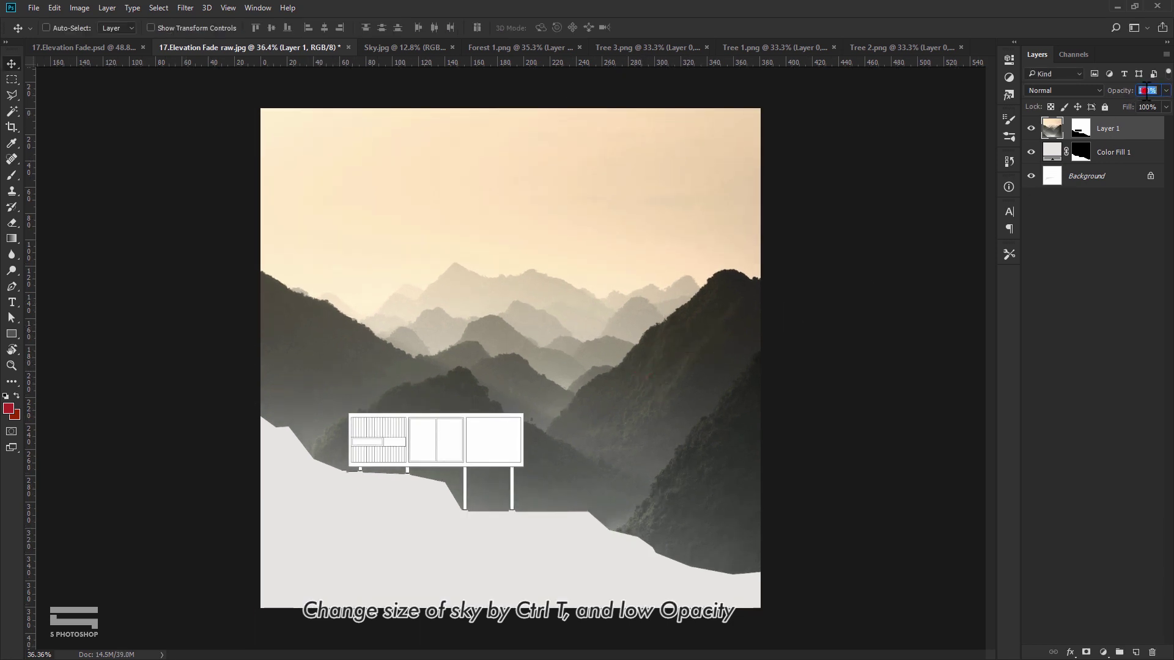
text(50)
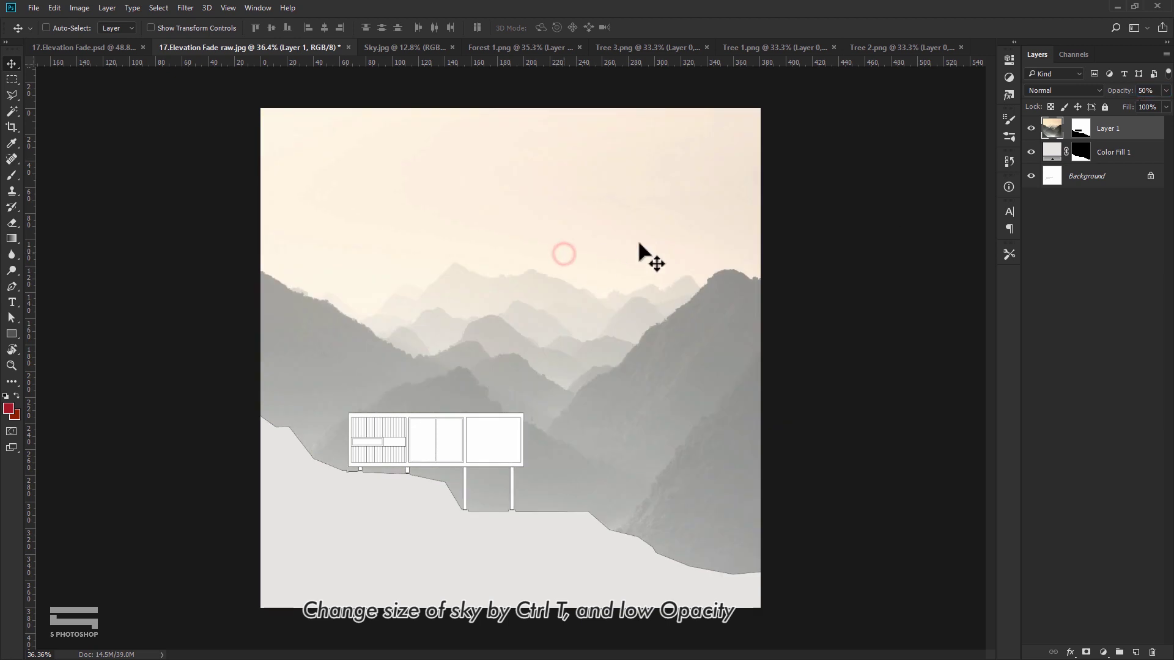
- Close Sky.jpg, copy the whole Forest 1.png image and paste it into the sky area from Layer 1's mask
click(452, 48)
click(427, 48)
scroll(517, 355, up, 2)
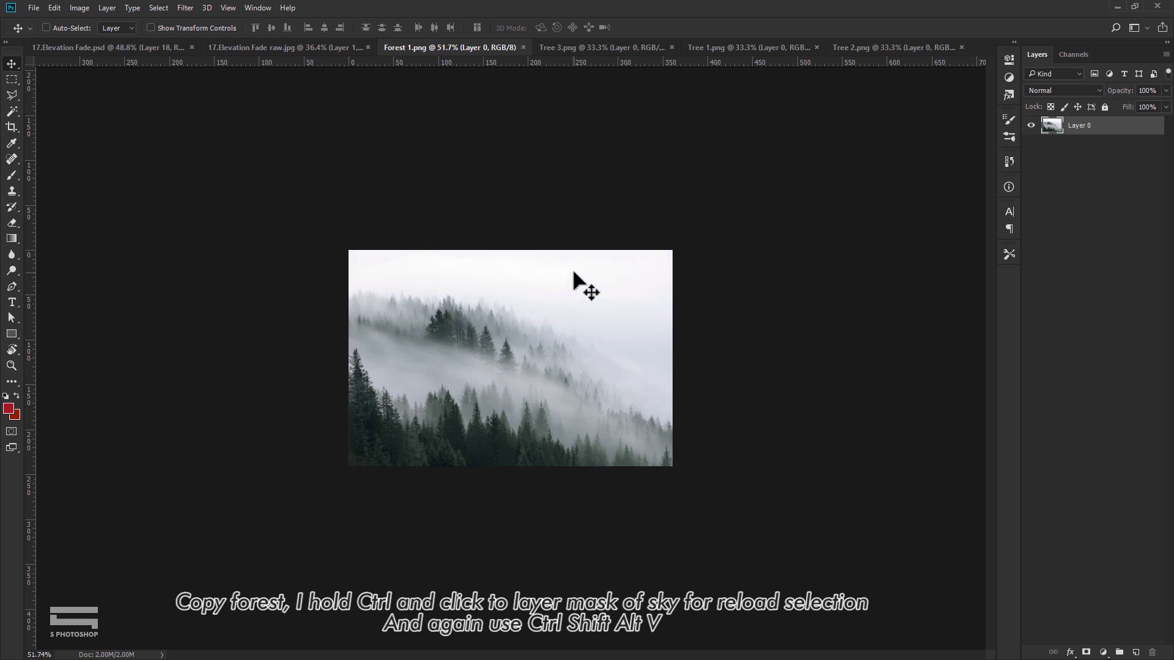
key(ctrl+a)
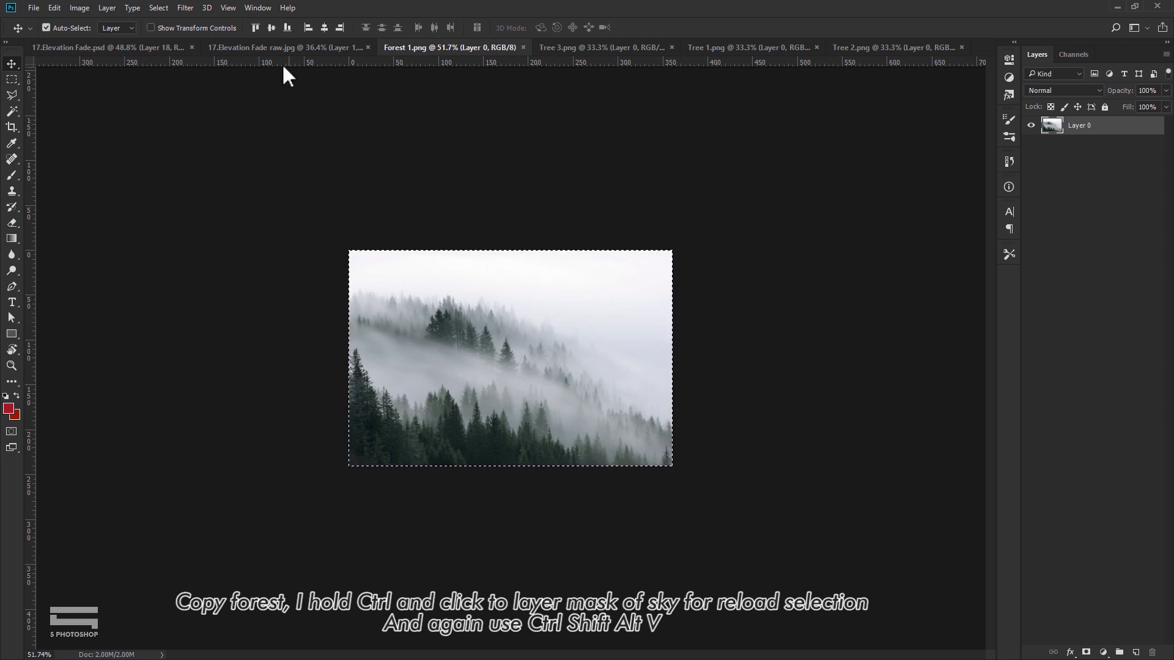
click(277, 46)
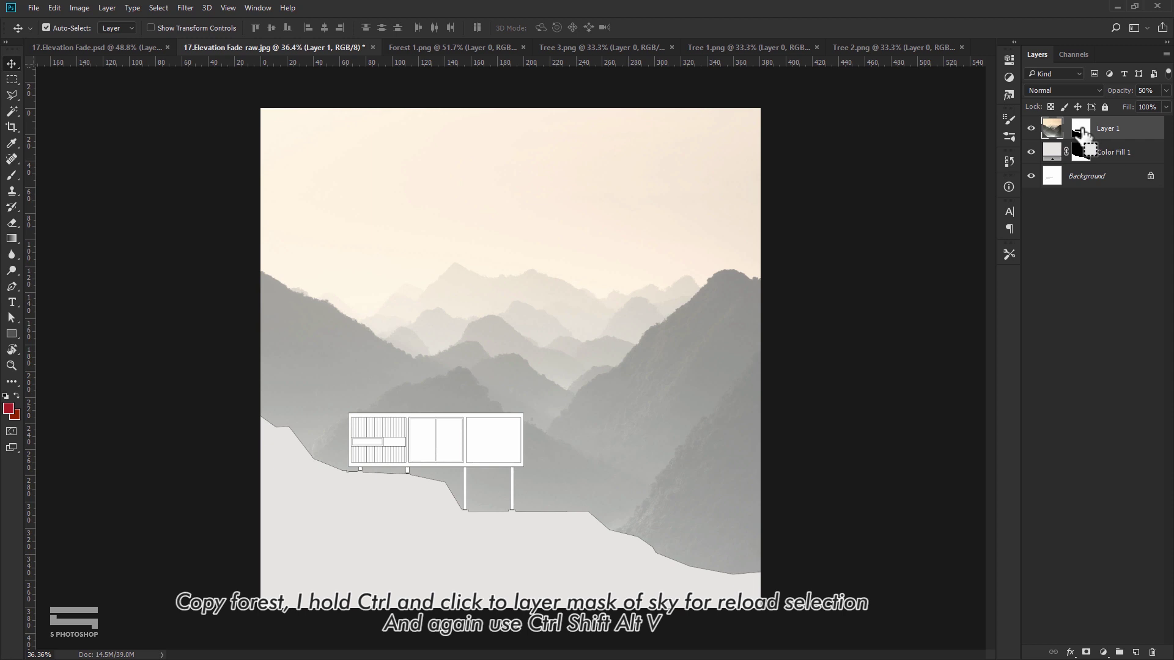
ctrl+click(1080, 128)
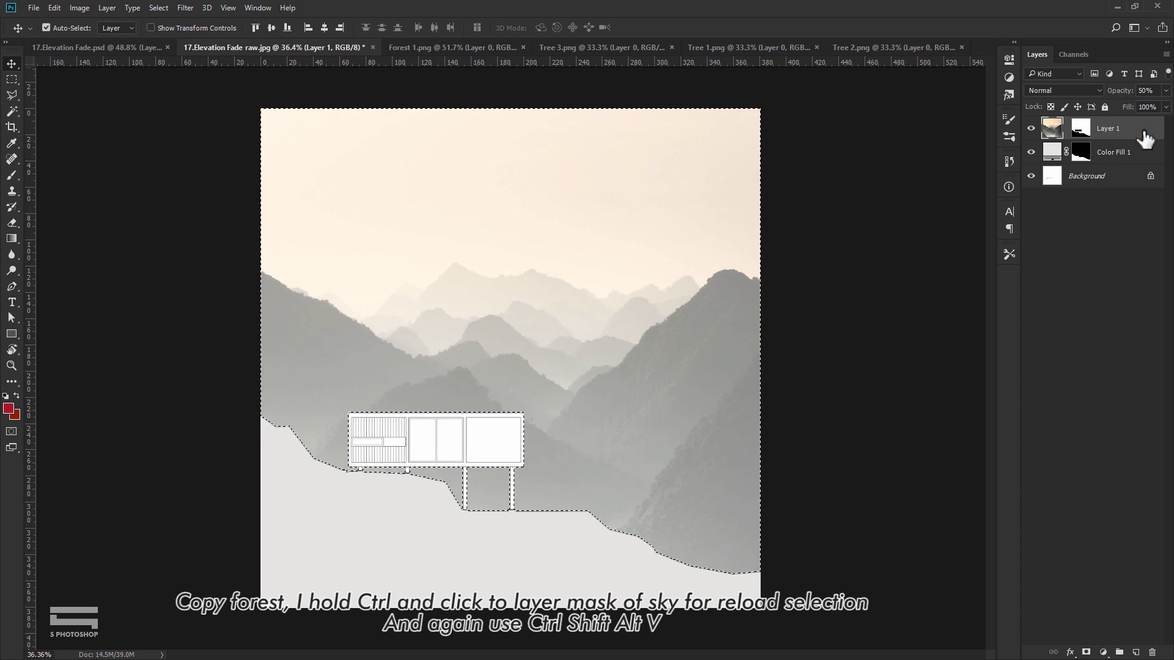
key(ctrl+shift+alt+v)
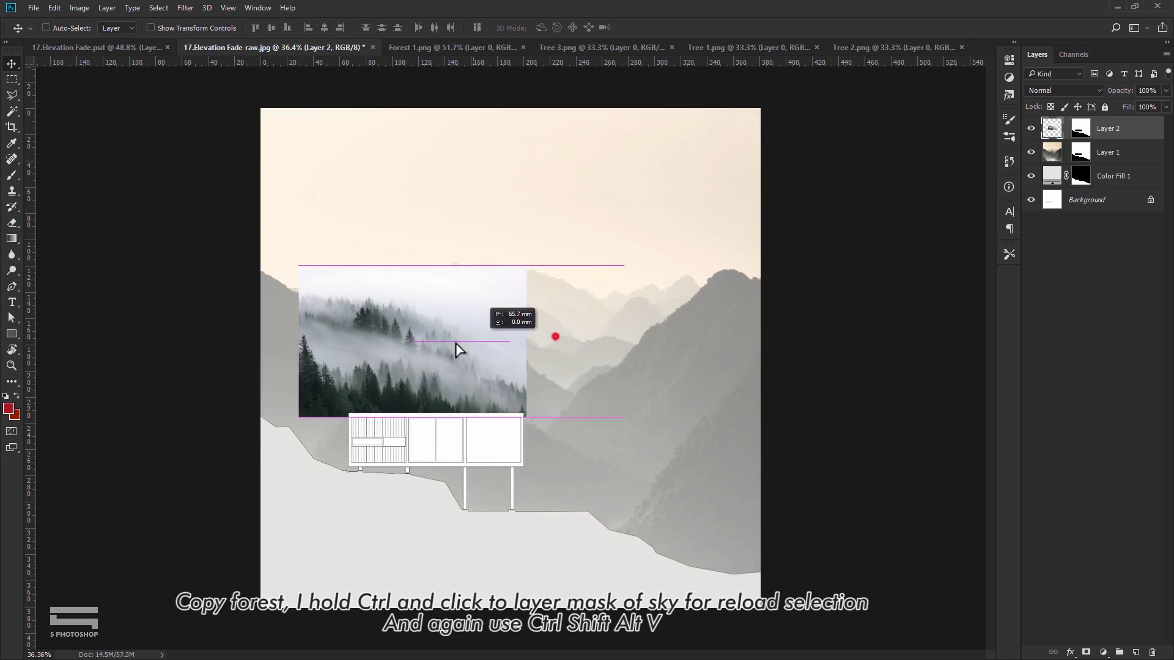
- Enlarge the forest to about 166% and place it over the left mountains behind the house
drag(584, 349, 493, 343)
key(ctrl+t)
drag(501, 275, 567, 230)
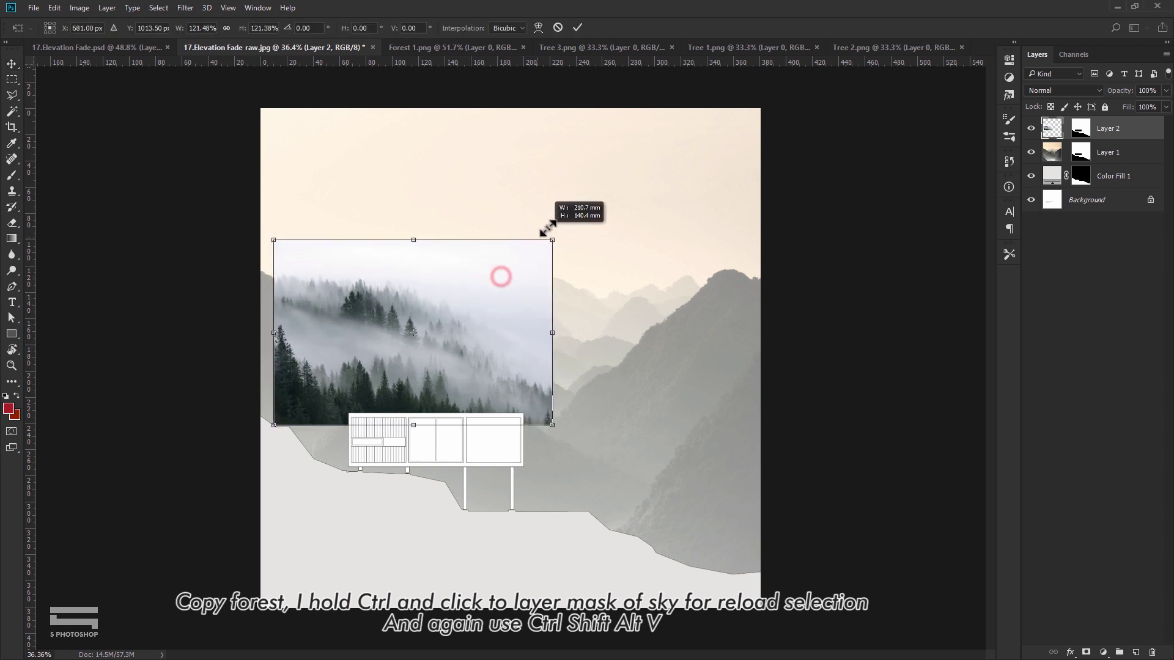
mouse_move(490, 327)
mouse_down()
mouse_move(441, 362)
mouse_move(453, 401)
mouse_up()
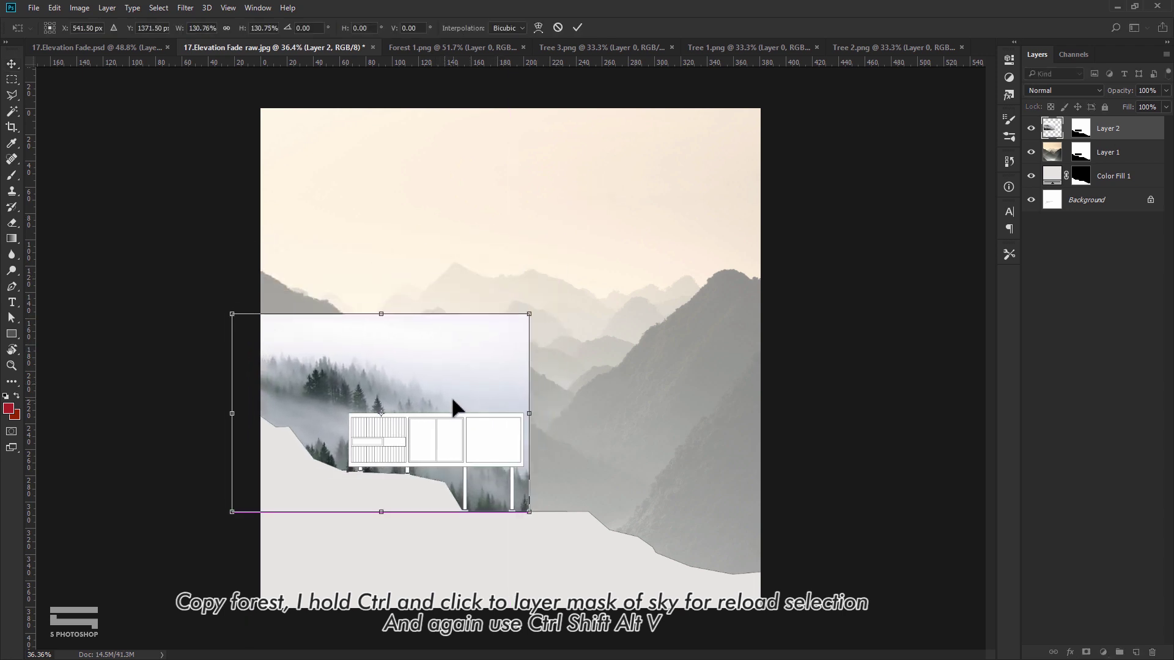
drag(528, 314, 609, 260)
drag(552, 340, 520, 335)
key(Return)
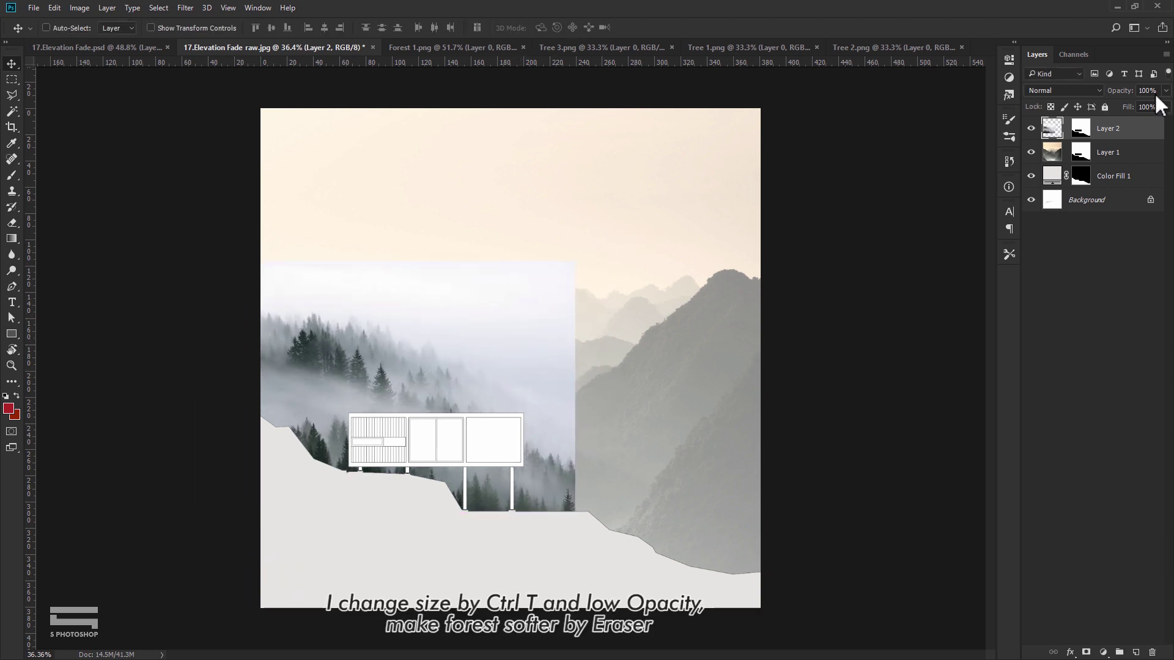
- Set the forest layer to 30% opacity and erase its top edge with a large soft eraser
text(50)
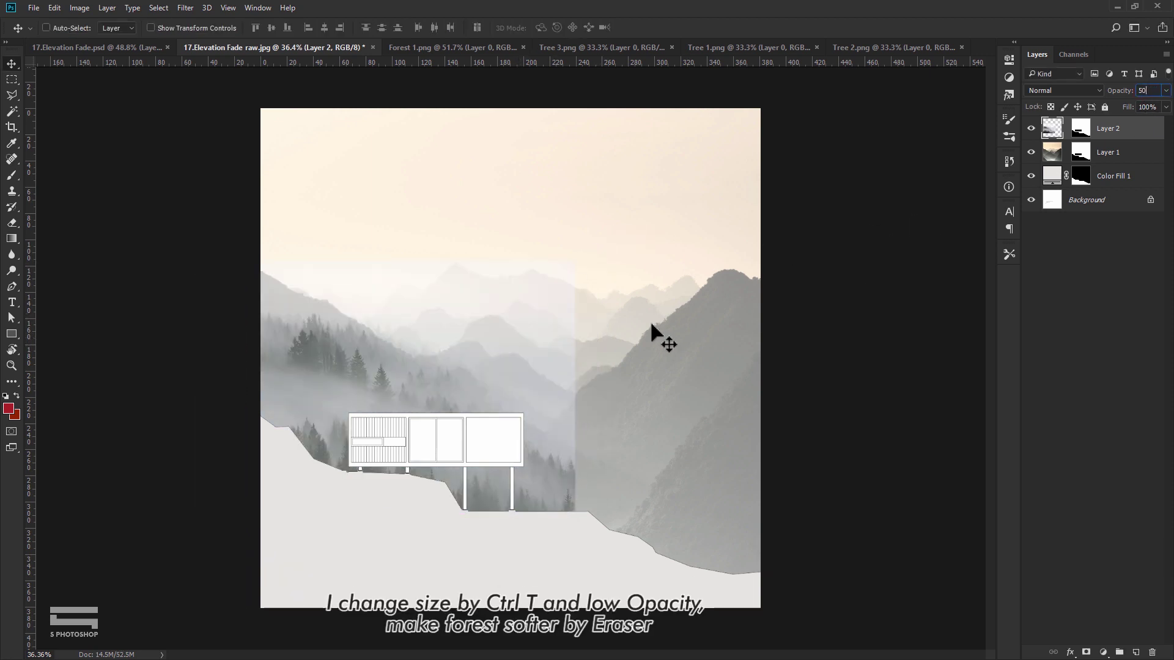
text(30)
key(Return)
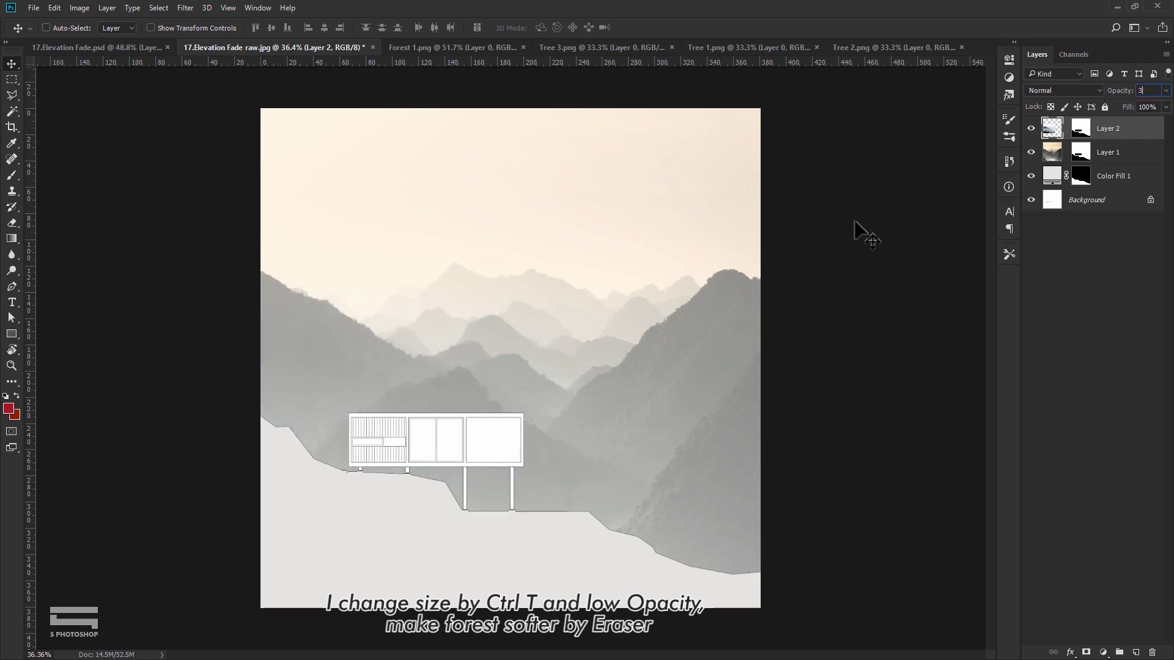
drag(451, 336, 472, 381)
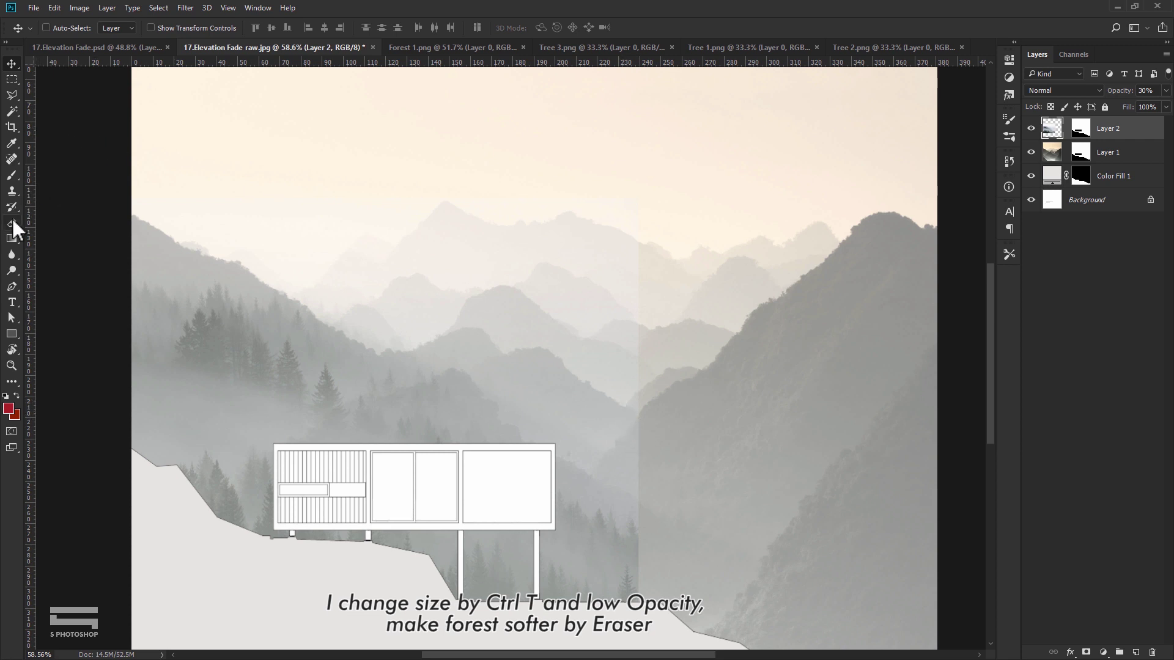
drag(12, 223, 98, 225)
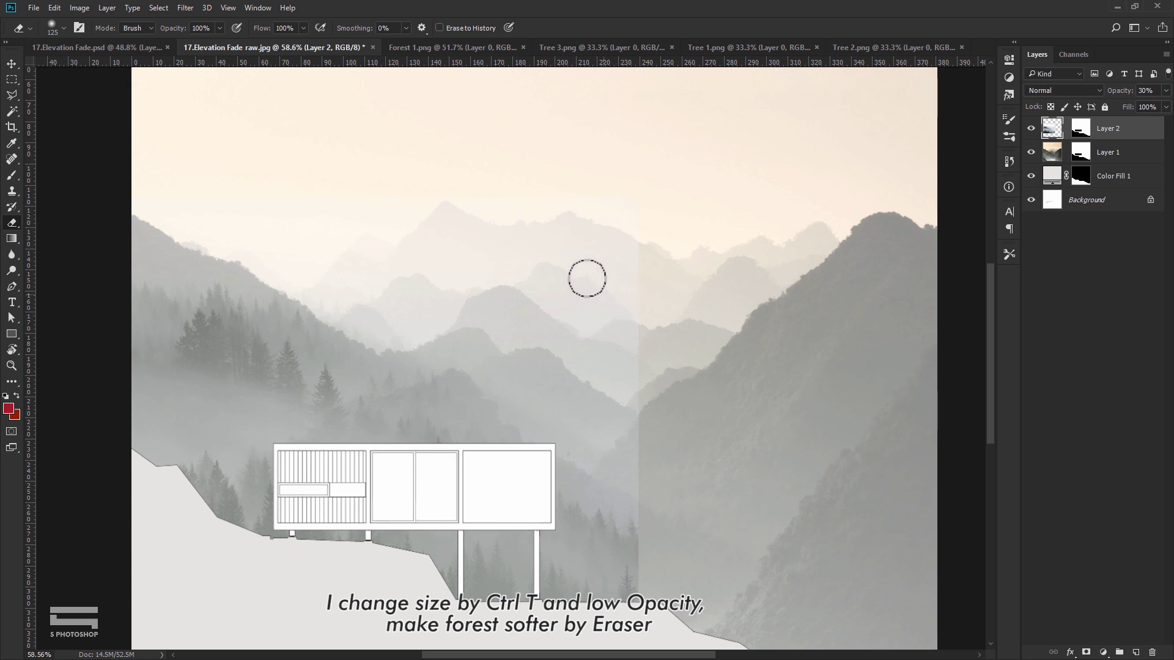
key(bracketright)
key(bracketright)
key(bracketright)
key(bracketright)
key(bracketright)
key(bracketright)
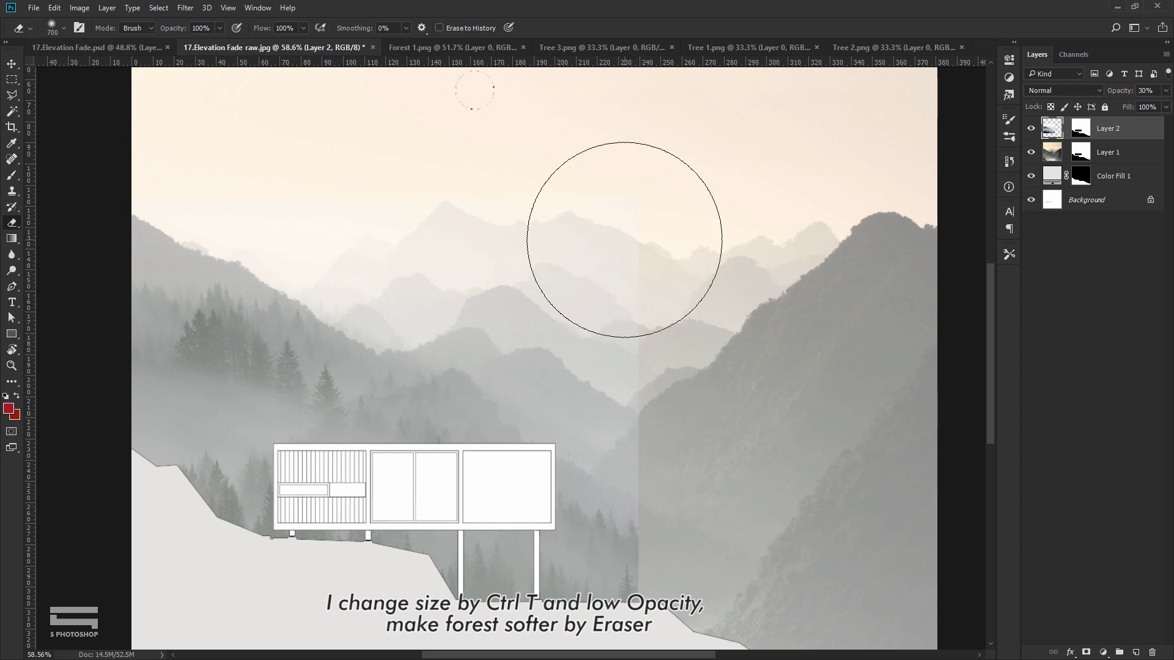
drag(674, 404, 734, 532)
click(571, 314)
key(v)
scroll(299, 391, up, 1)
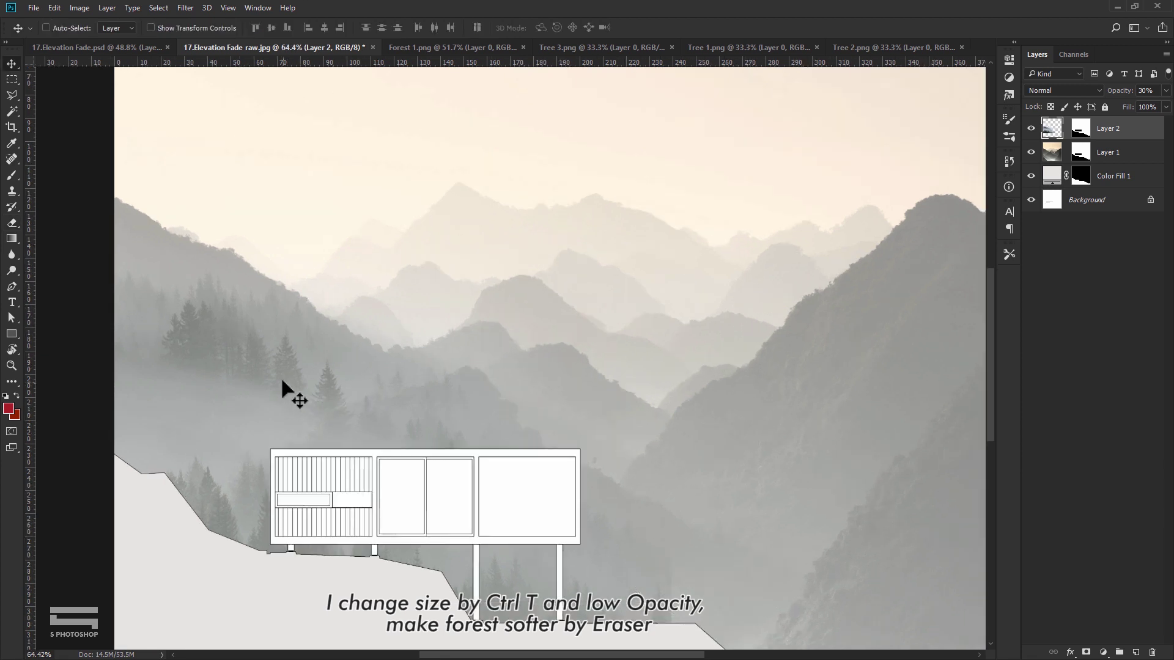
scroll(269, 373, down, 1)
scroll(256, 366, down, 1)
scroll(256, 360, down, 1)
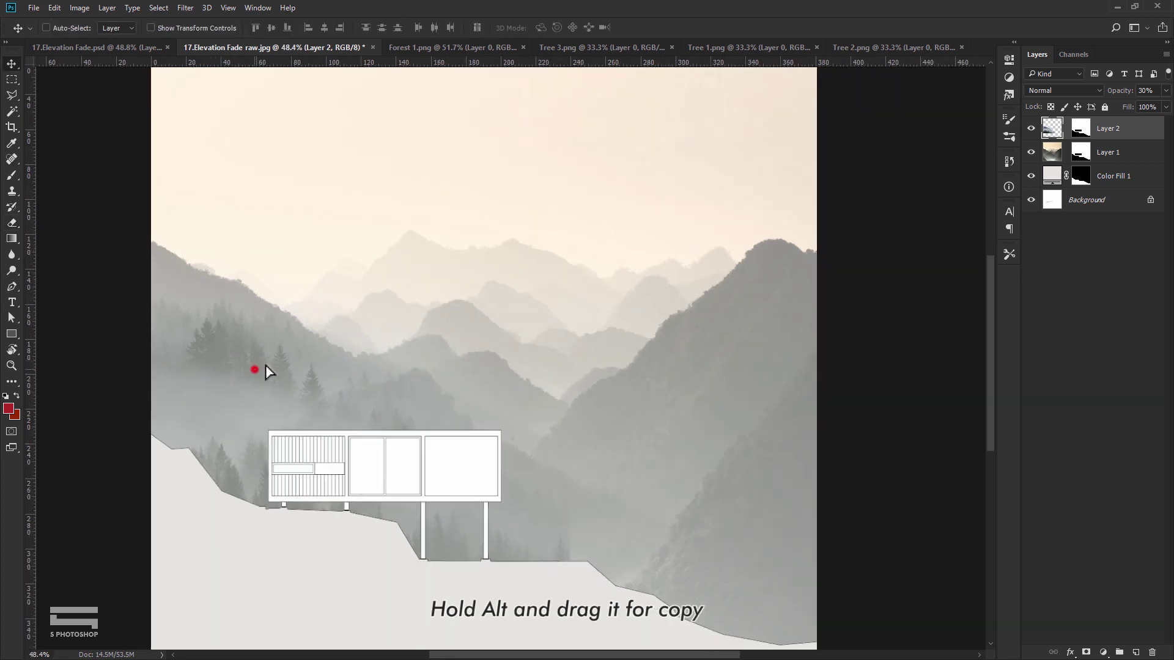
- Duplicate the forest, flip the copy horizontally and place it on the right slope
drag(256, 366, 579, 353)
scroll(586, 357, up, 1)
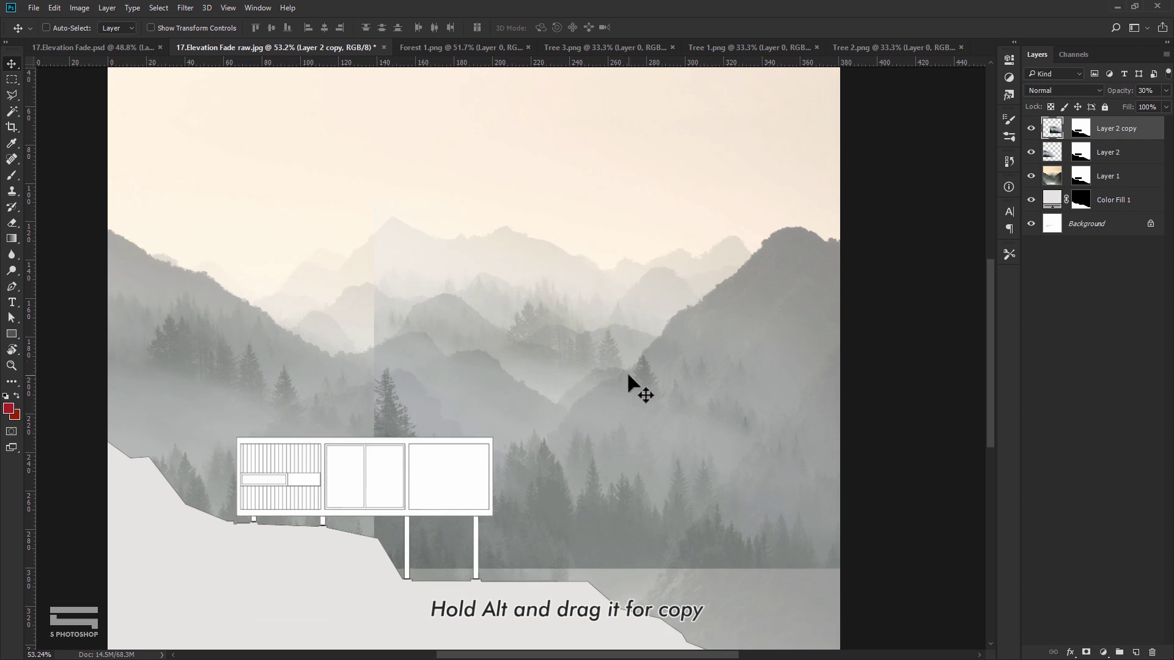
key(ctrl+t)
right_click(695, 359)
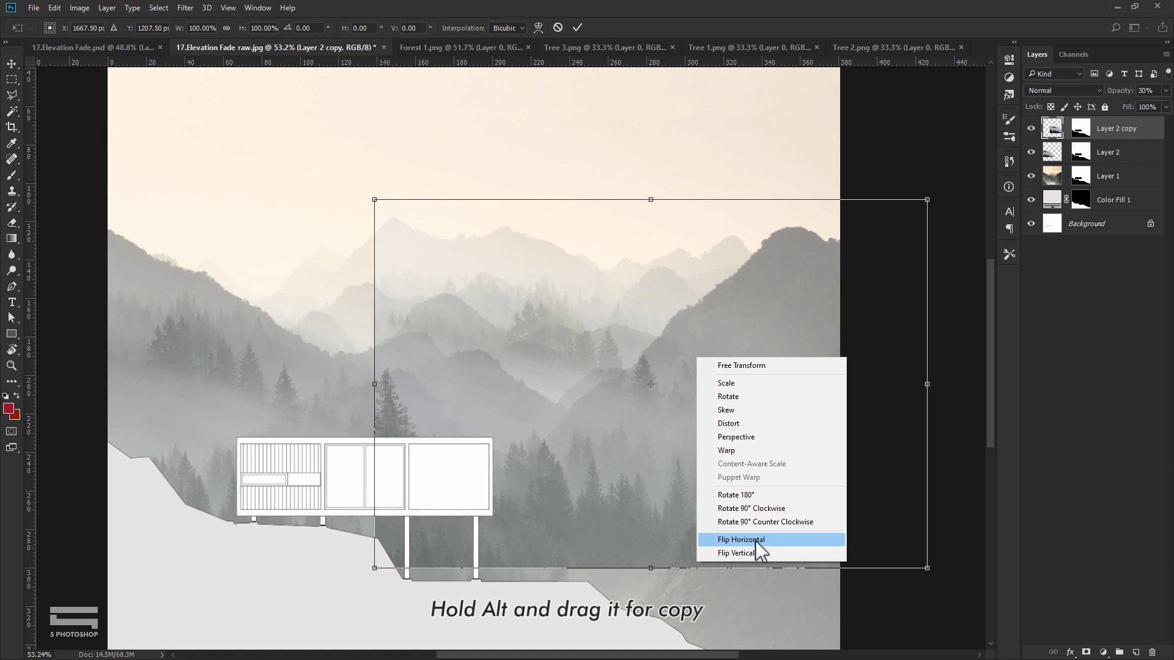
click(754, 541)
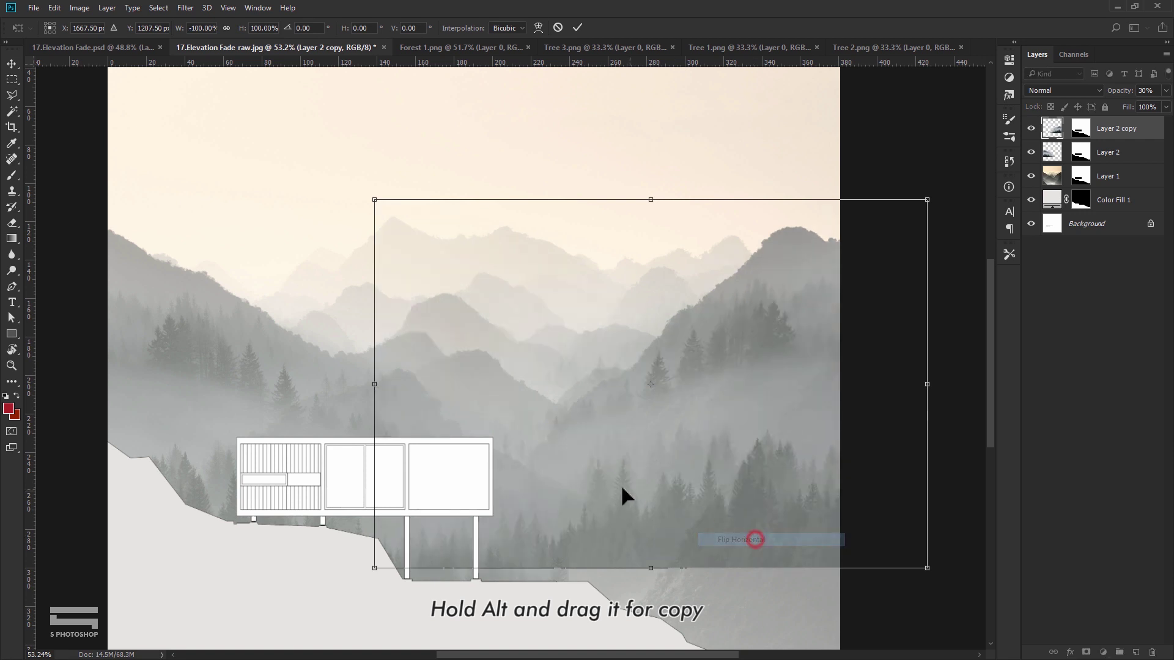
drag(621, 484, 773, 564)
scroll(763, 529, up, 3)
drag(671, 481, 645, 507)
key(Return)
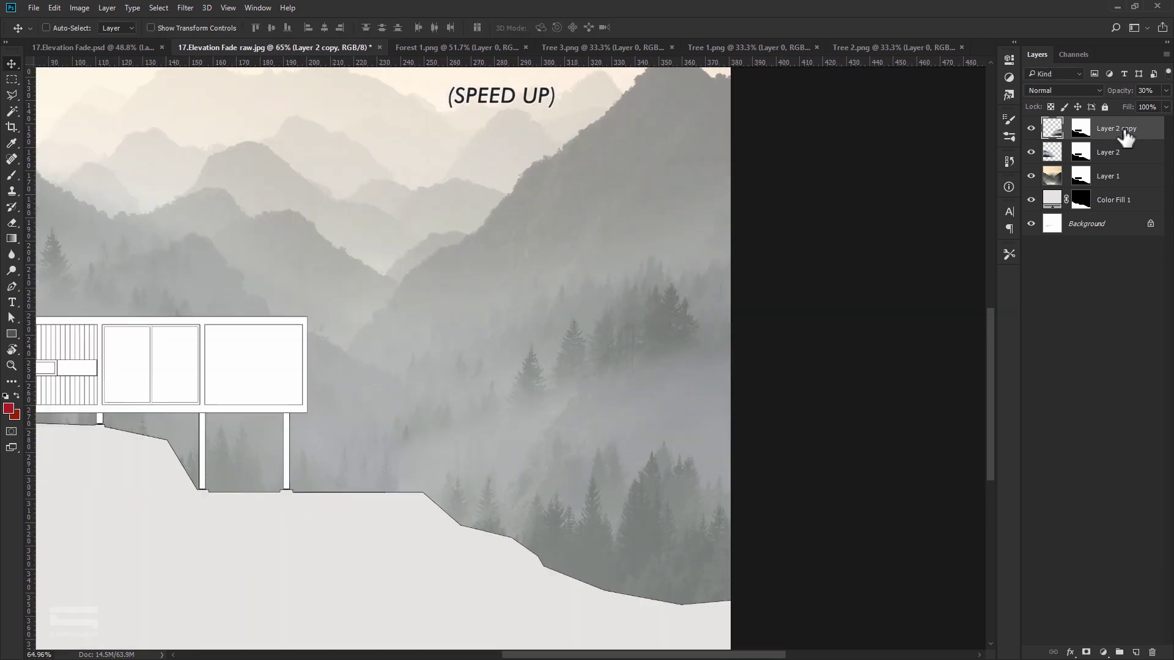
- Fade the original forest layer to 20%, close Forest 1.png and copy the whole Tree 1 image
click(1135, 152)
key(ctrl+0)
key(2)
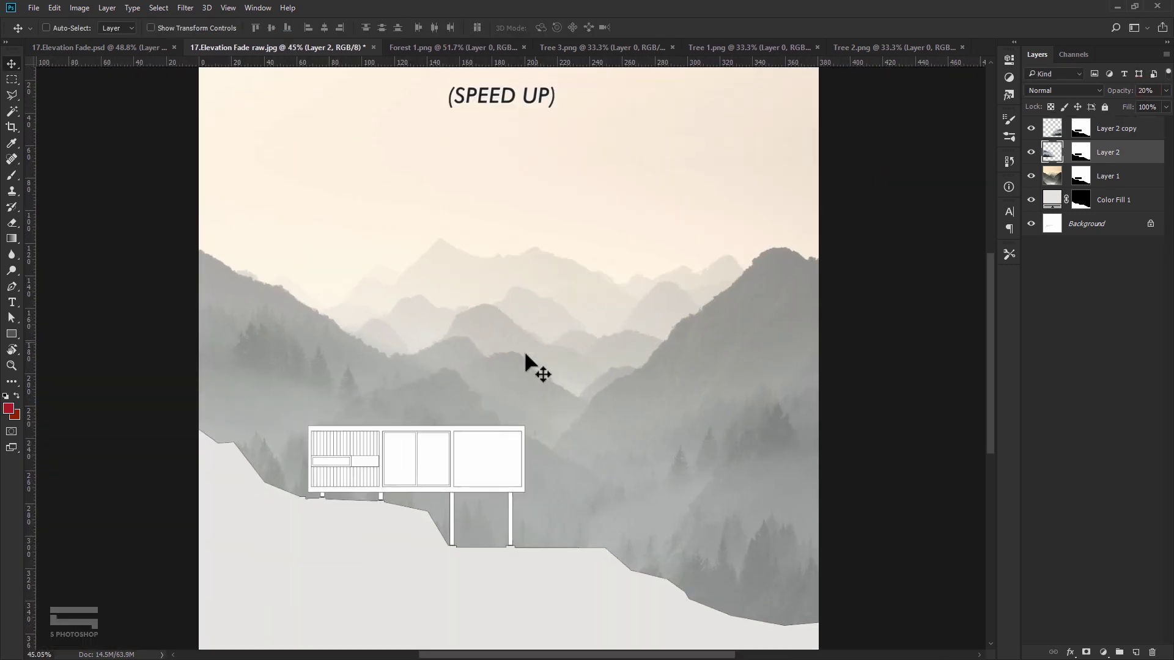
click(524, 47)
click(639, 48)
key(ctrl+a)
key(ctrl+c)
- Paste the pine tree into the sky selection as Layer 3, move it right and start scaling it down
click(316, 47)
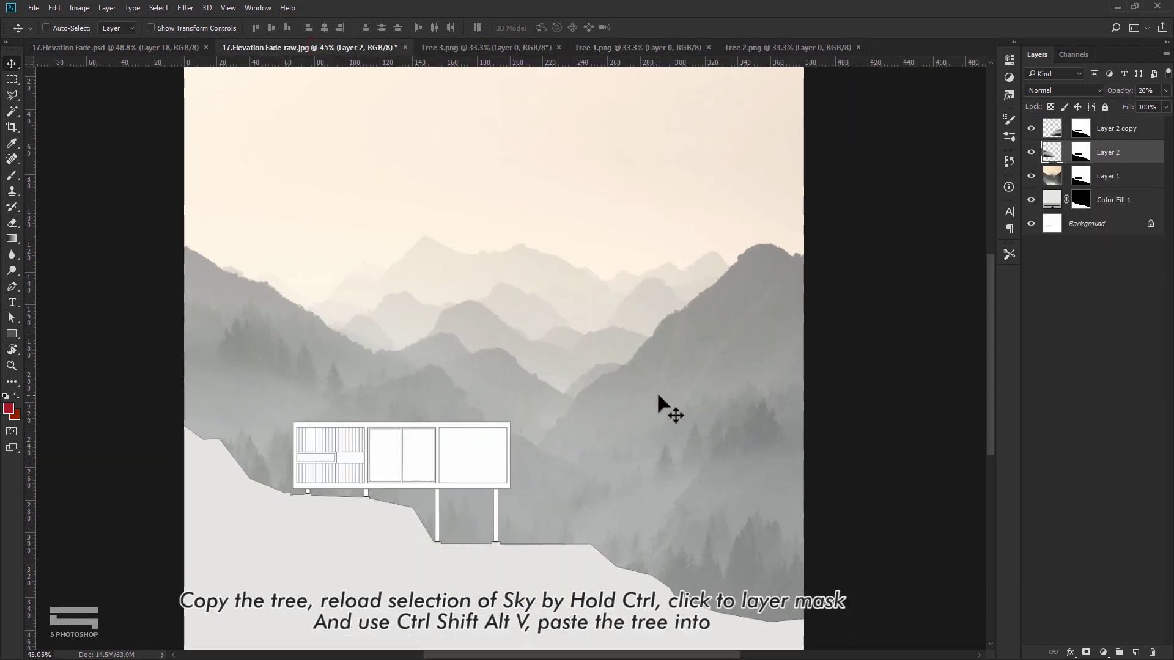
scroll(659, 396, up, 2)
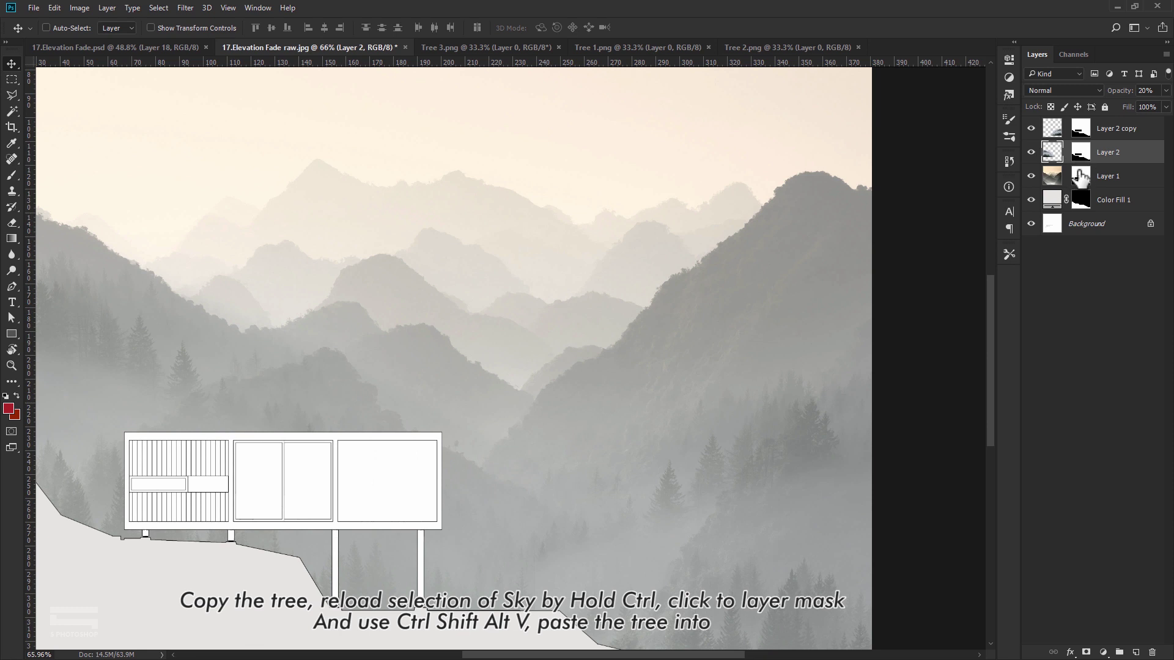
ctrl+click(1079, 178)
click(1119, 128)
scroll(544, 340, down, 2)
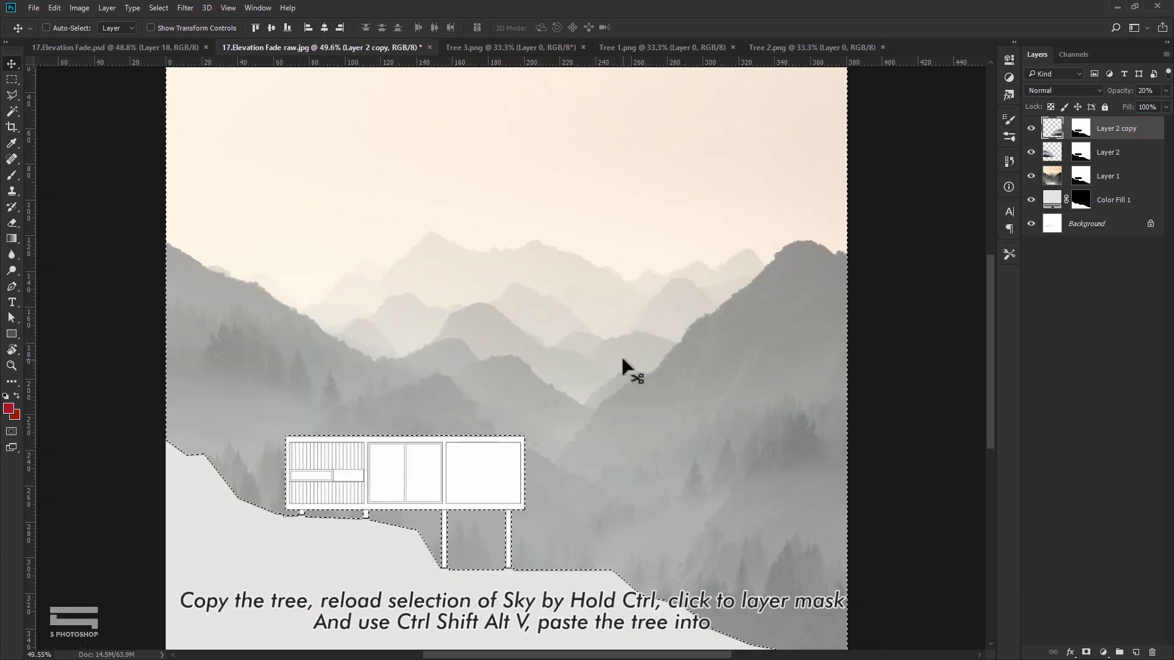
key(ctrl+shift+alt+v)
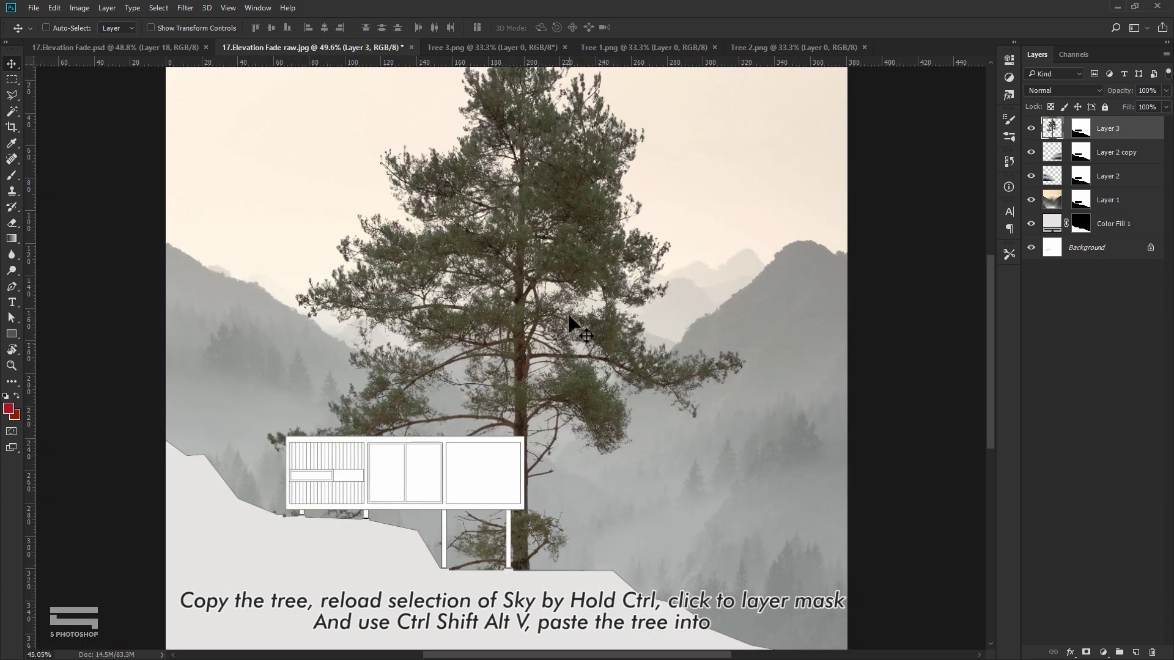
scroll(569, 320, down, 2)
drag(571, 284, 596, 275)
key(ctrl+t)
mouse_move(734, 100)
mouse_down()
mouse_move(604, 263)
mouse_move(550, 409)
mouse_move(689, 327)
mouse_up()
- Shrink the pine and settle it on the slope right of the house
drag(742, 260, 691, 342)
drag(643, 411, 665, 413)
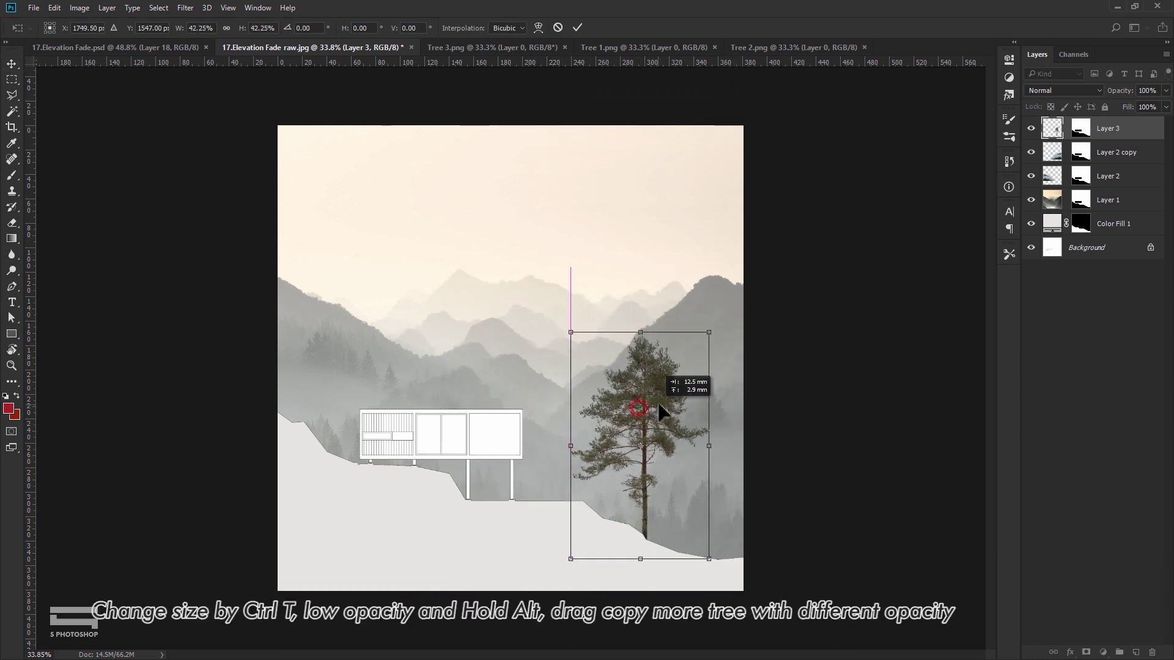
drag(716, 330, 714, 333)
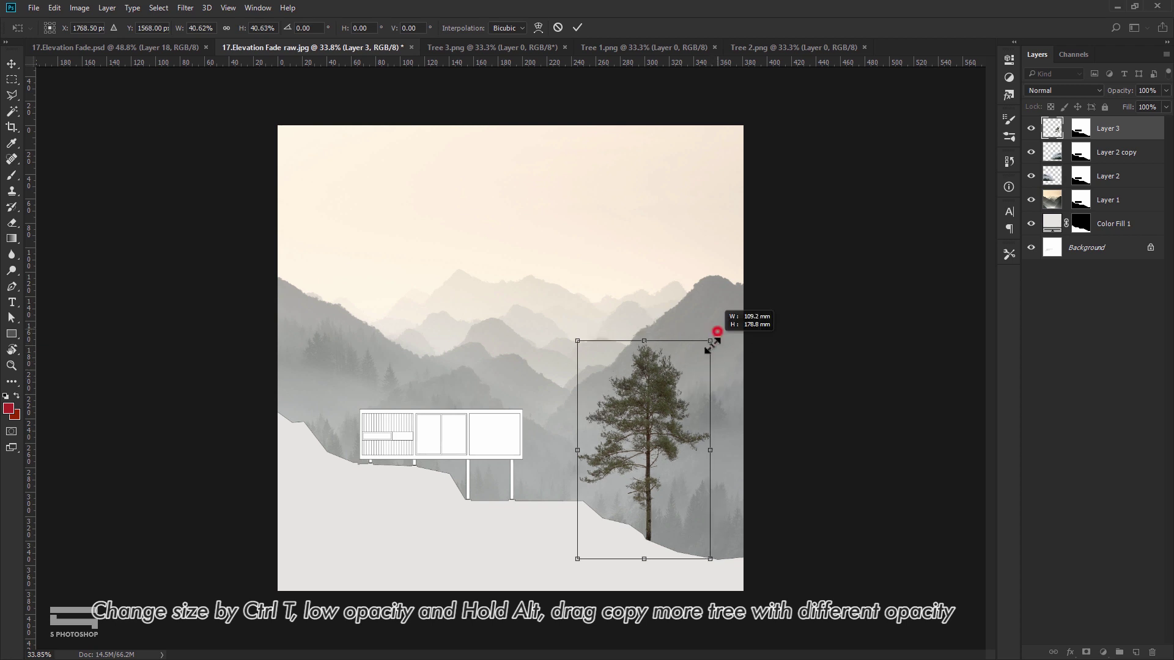
key(Return)
scroll(668, 451, up, 3)
drag(651, 379, 647, 376)
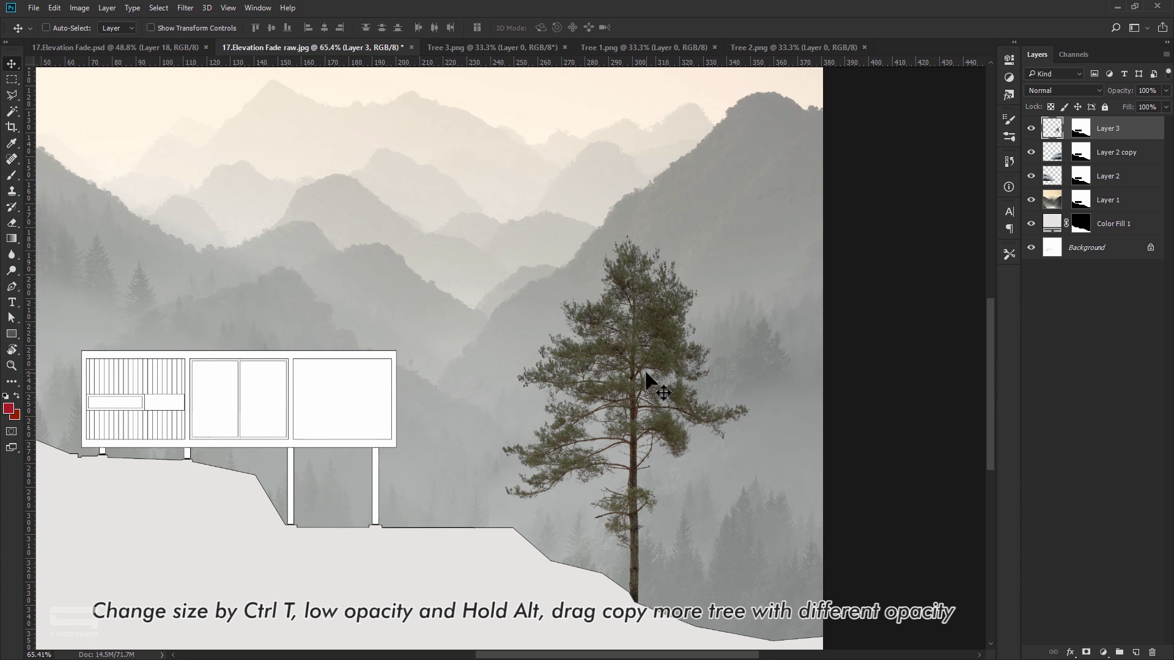
- Add a copy of the pine to its left, scaled down to about 65%
drag(636, 398, 486, 367)
scroll(542, 356, down, 2)
key(ctrl+t)
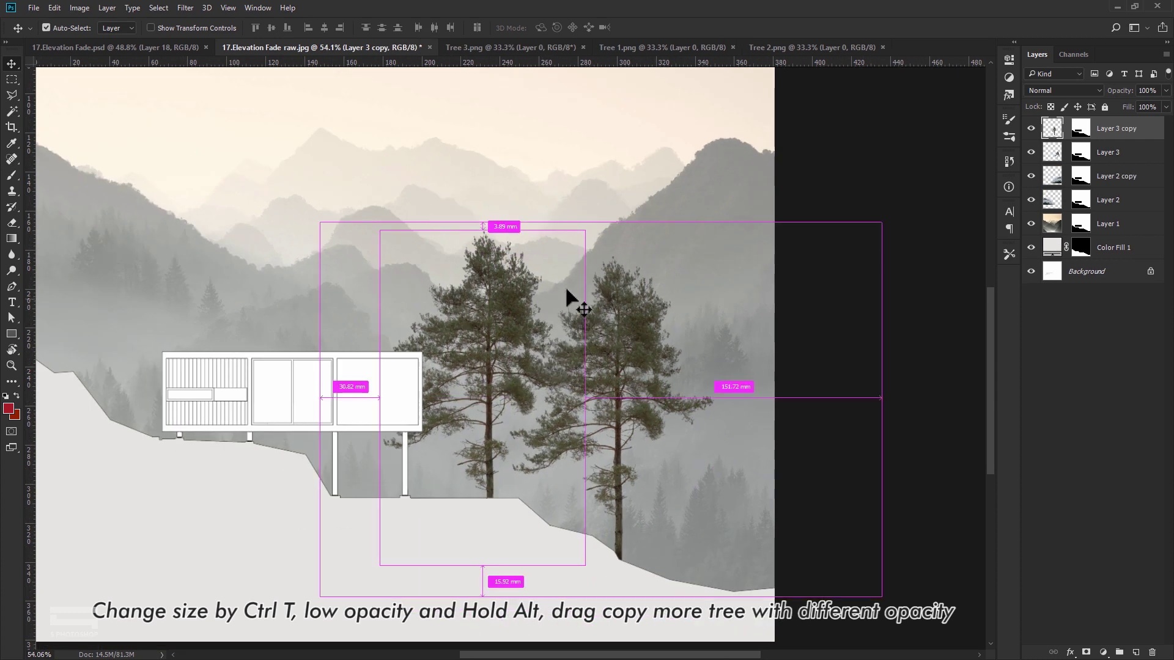
mouse_move(585, 230)
mouse_down()
mouse_move(516, 379)
mouse_move(538, 355)
mouse_up()
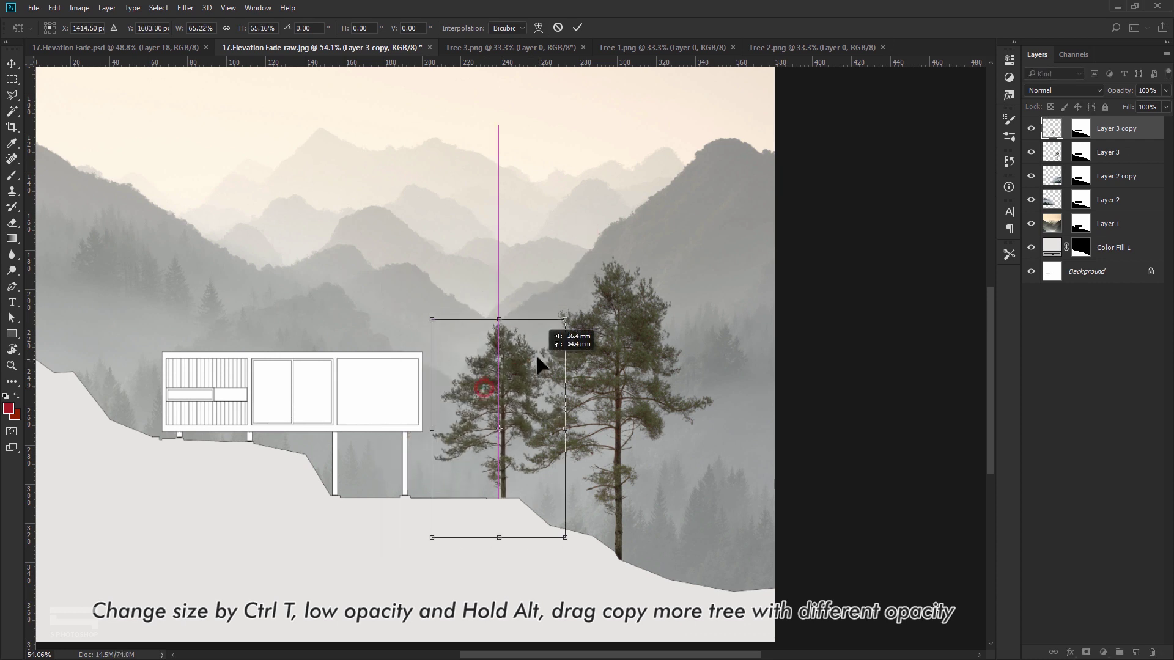
key(Return)
scroll(519, 391, up, 3)
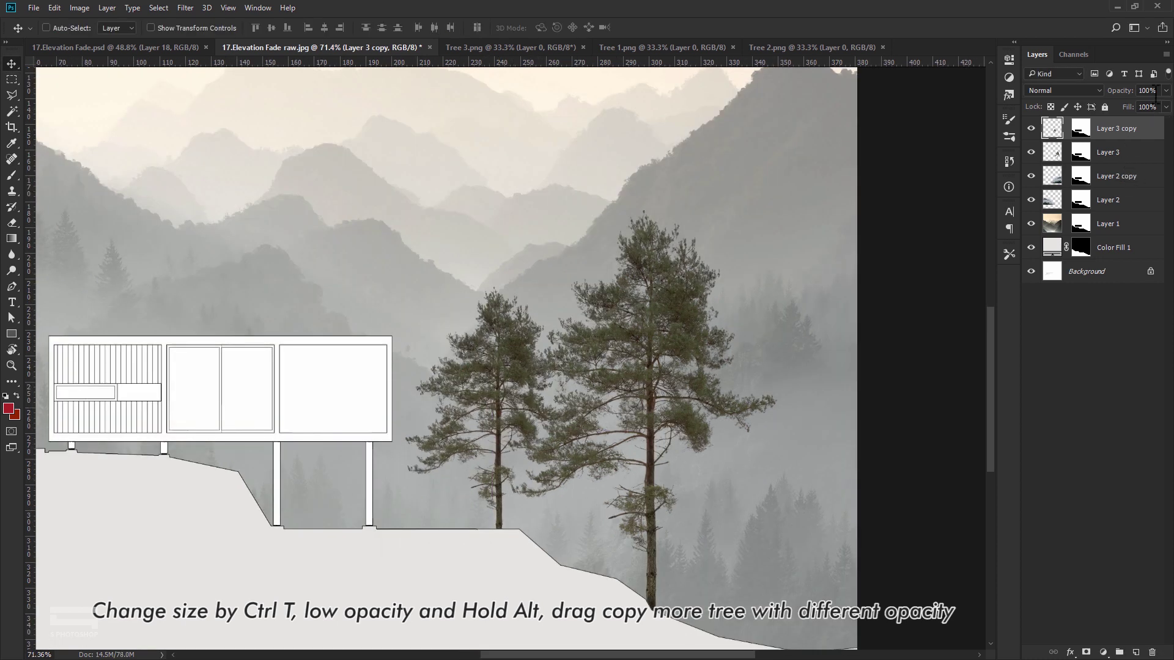
- Set the pine copy to 70% opacity and the original pine layer to 50%
text(70)
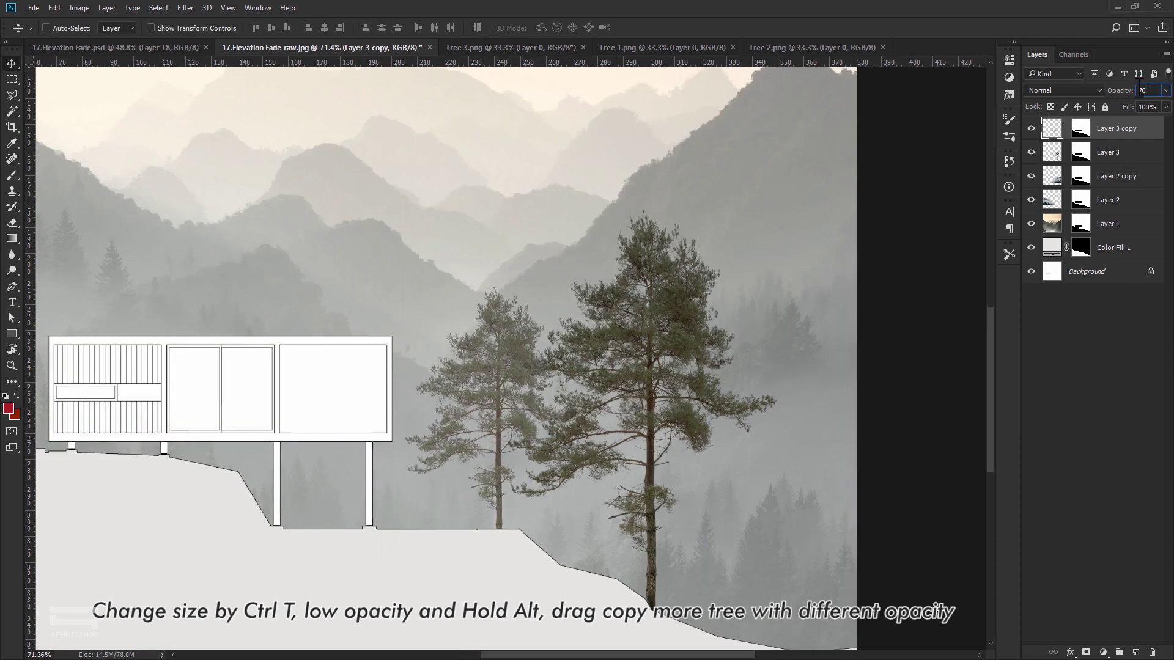
click(1122, 154)
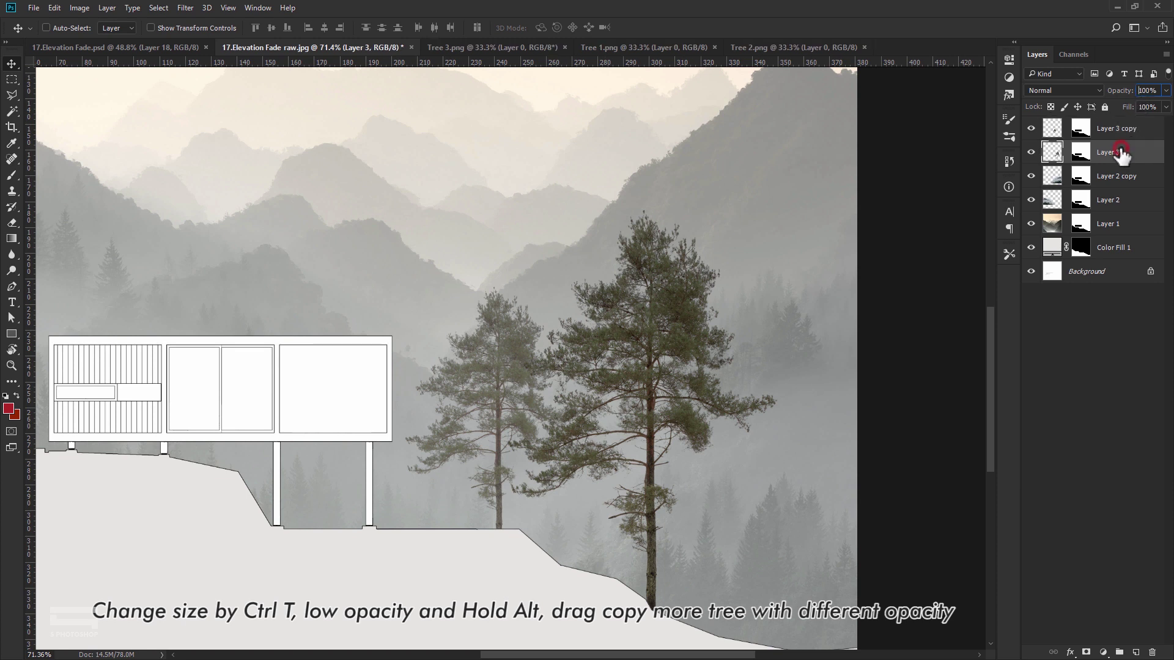
text(60)
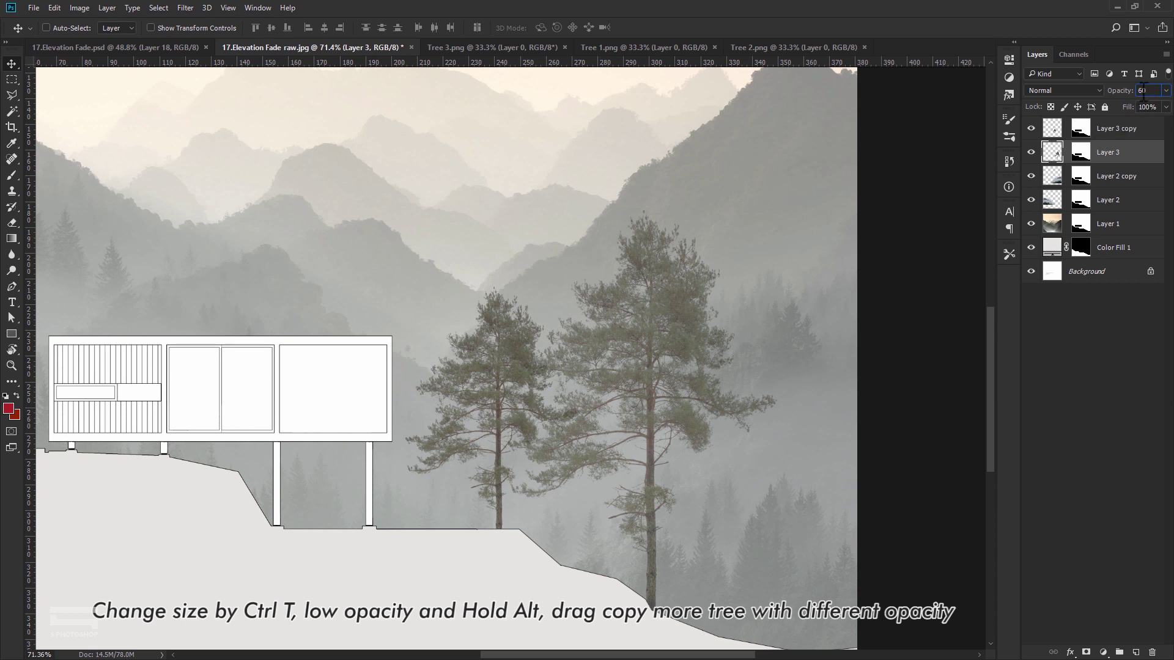
text(50)
key(Return)
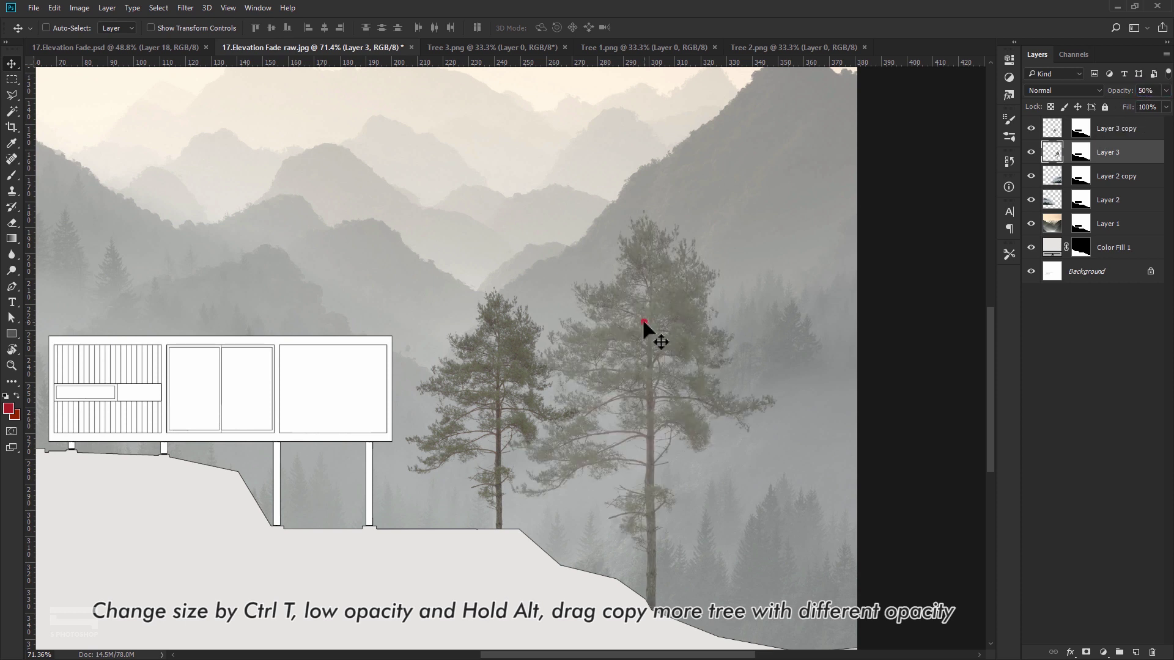
scroll(643, 322, up, 2)
- Add another pine copy further right, shrunk to about 77%
scroll(640, 262, down, 3)
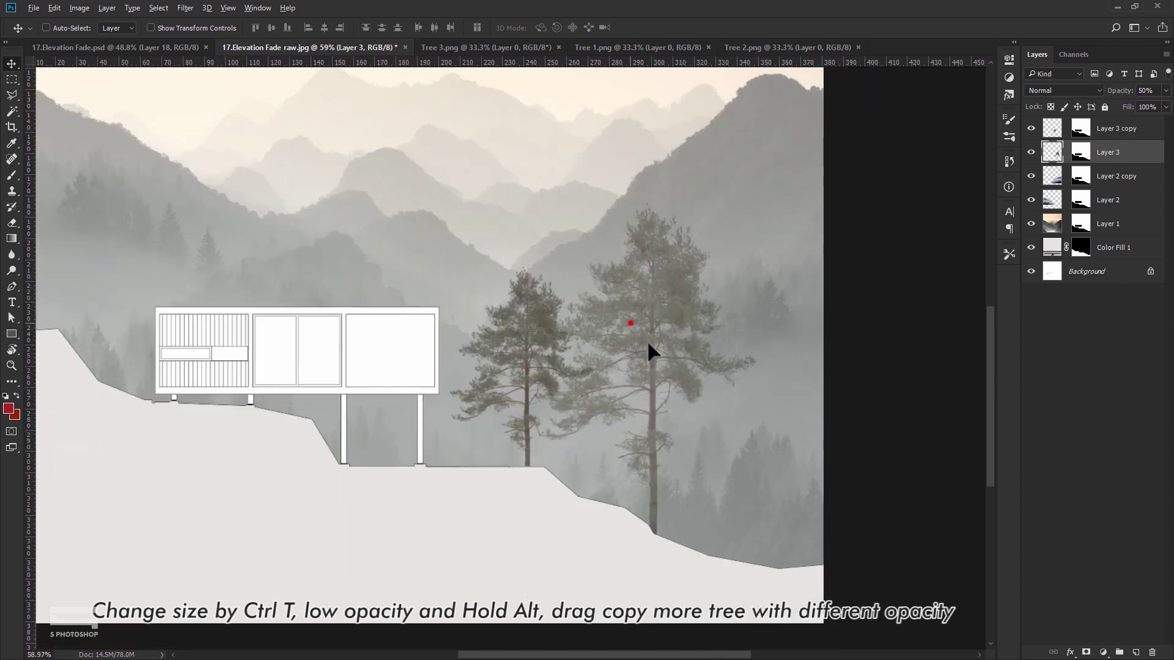
drag(648, 345, 760, 379)
key(ctrl+t)
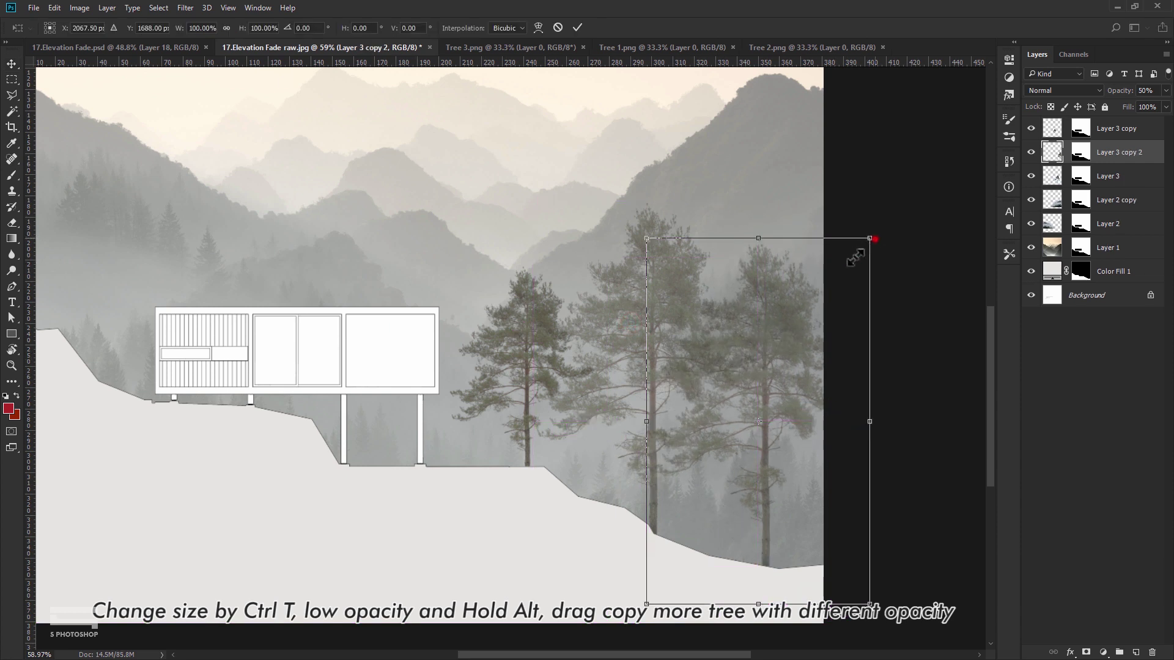
drag(869, 238, 810, 309)
drag(746, 401, 766, 369)
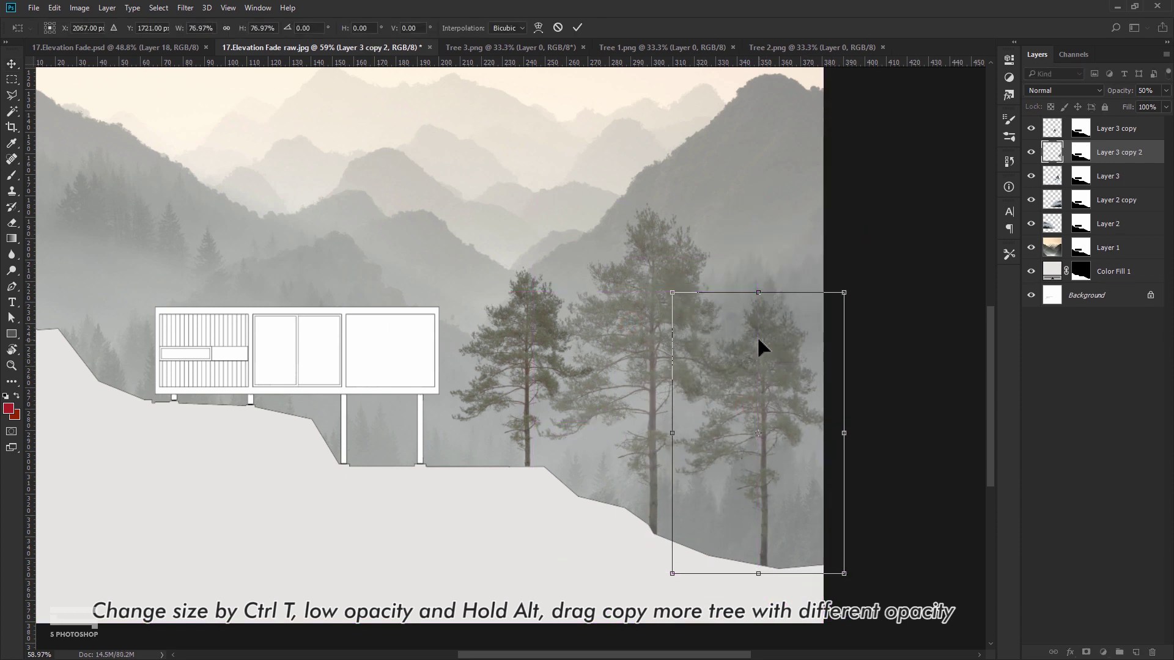
key(Return)
mouse_move(776, 411)
mouse_down()
mouse_move(757, 416)
mouse_move(768, 398)
mouse_up()
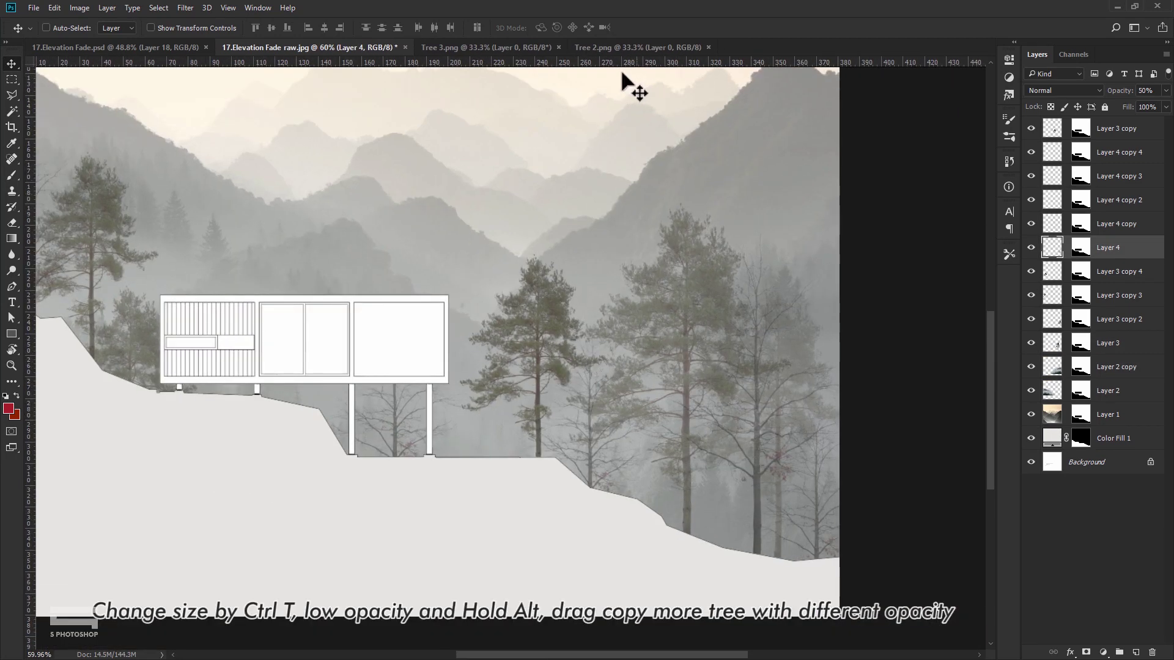
- Close Tree 2 unused, copy the whole yellow Tree 3 image and return to the elevation
click(585, 49)
click(708, 47)
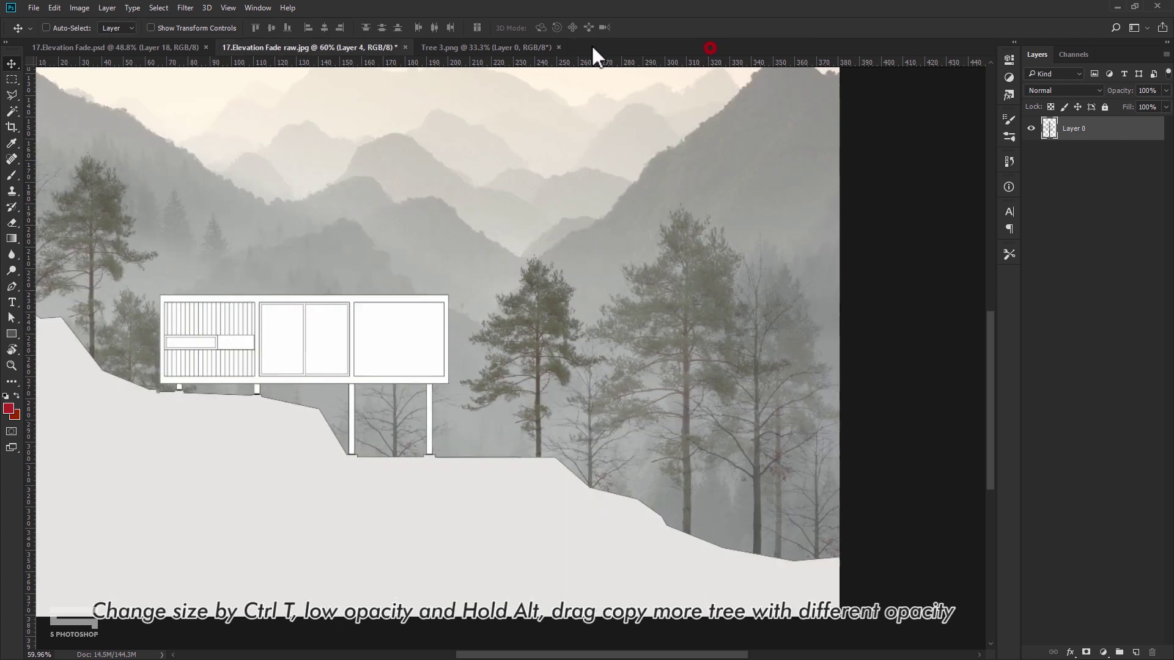
click(538, 48)
key(ctrl+a)
key(ctrl+c)
click(366, 46)
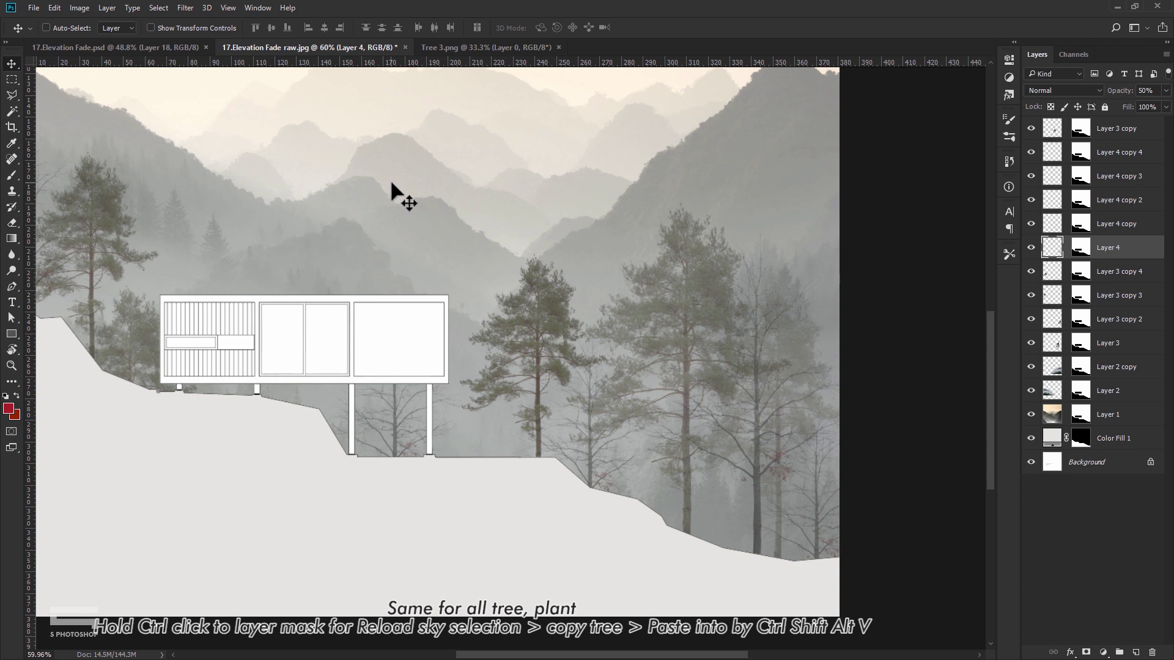
- Paste the yellow tree into Layer 4's masked sky selection and move it toward the left edge
scroll(399, 243, up, 3)
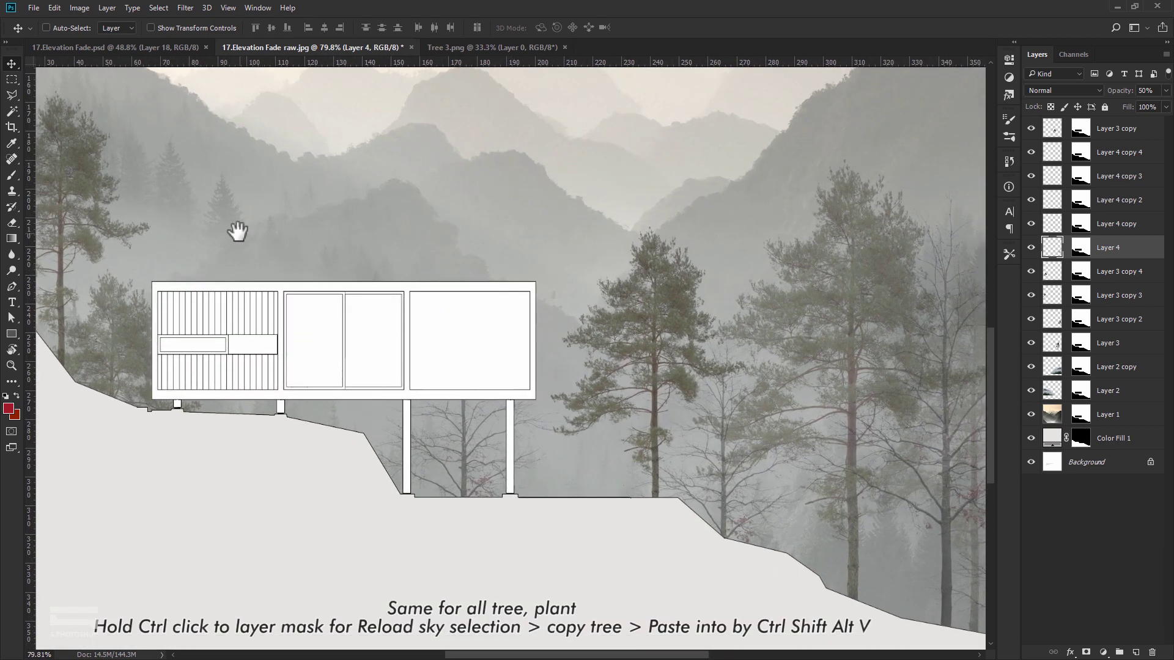
drag(237, 231, 824, 286)
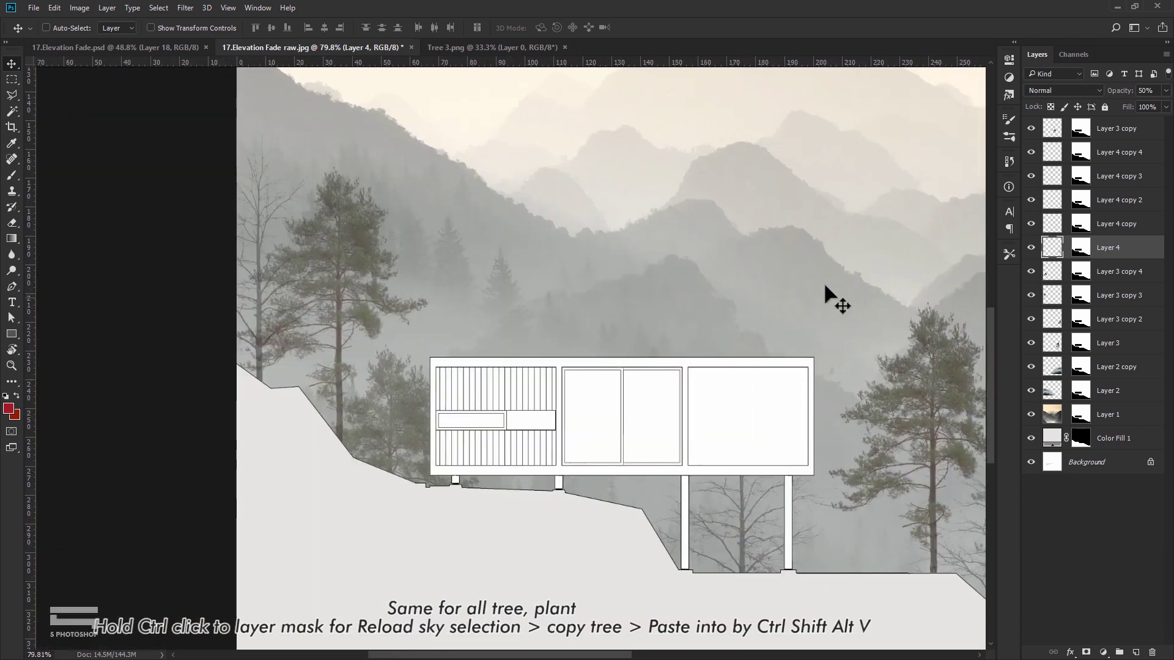
ctrl+click(1080, 248)
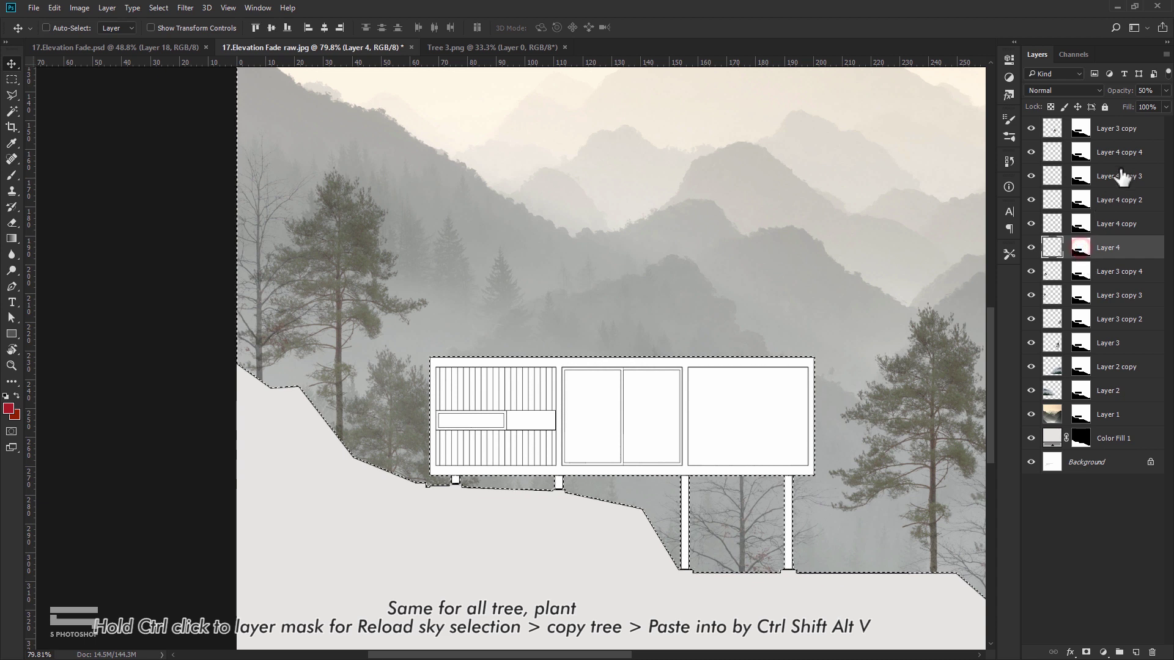
click(1116, 128)
key(ctrl+shift+alt+v)
scroll(712, 269, down, 3)
drag(728, 278, 450, 322)
- Set the yellow tree layer to 50% opacity
scroll(449, 322, up, 1)
key(5)
scroll(430, 327, down, 1)
scroll(406, 323, up, 2)
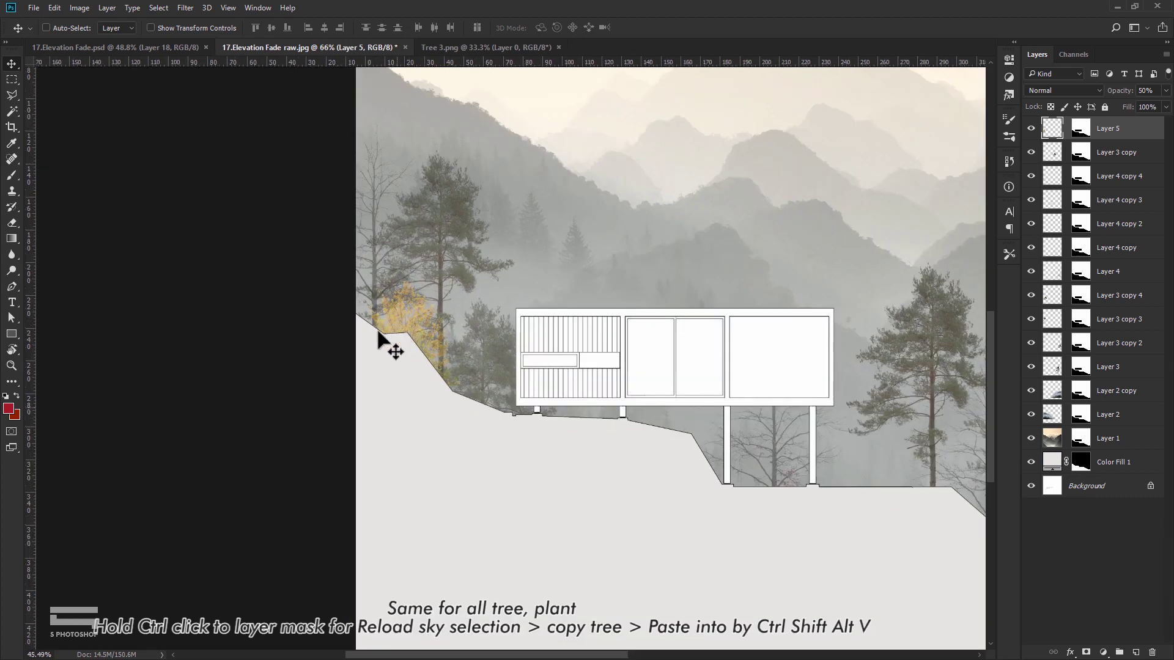
scroll(611, 473, down, 3)
scroll(646, 472, up, 2)
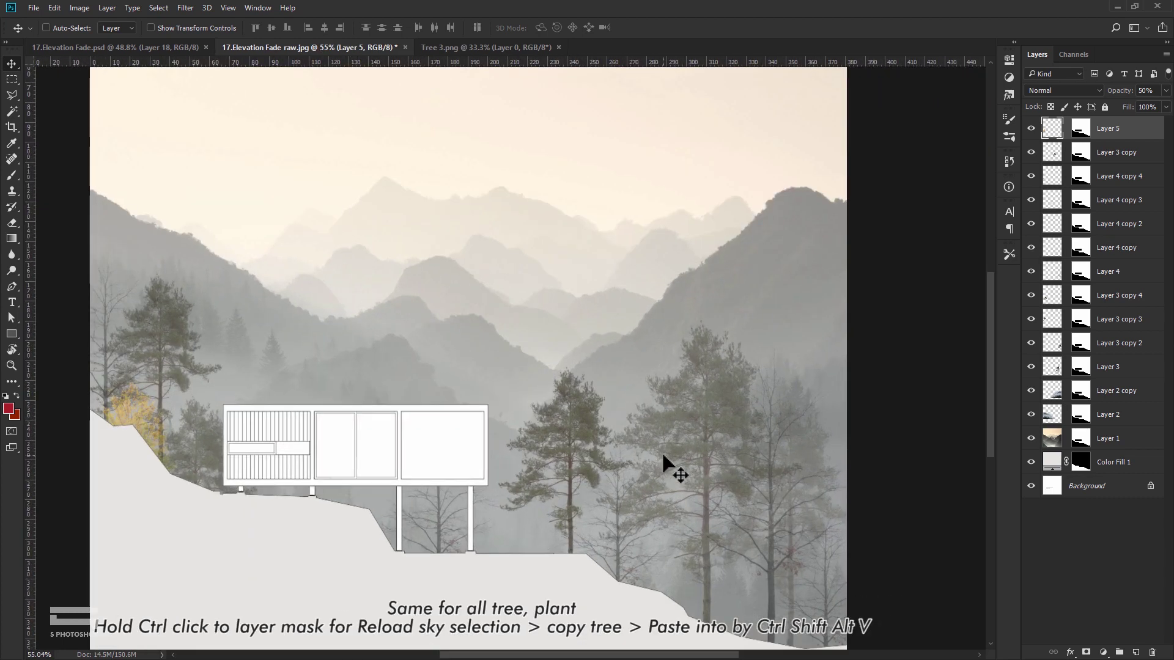
scroll(662, 455, up, 1)
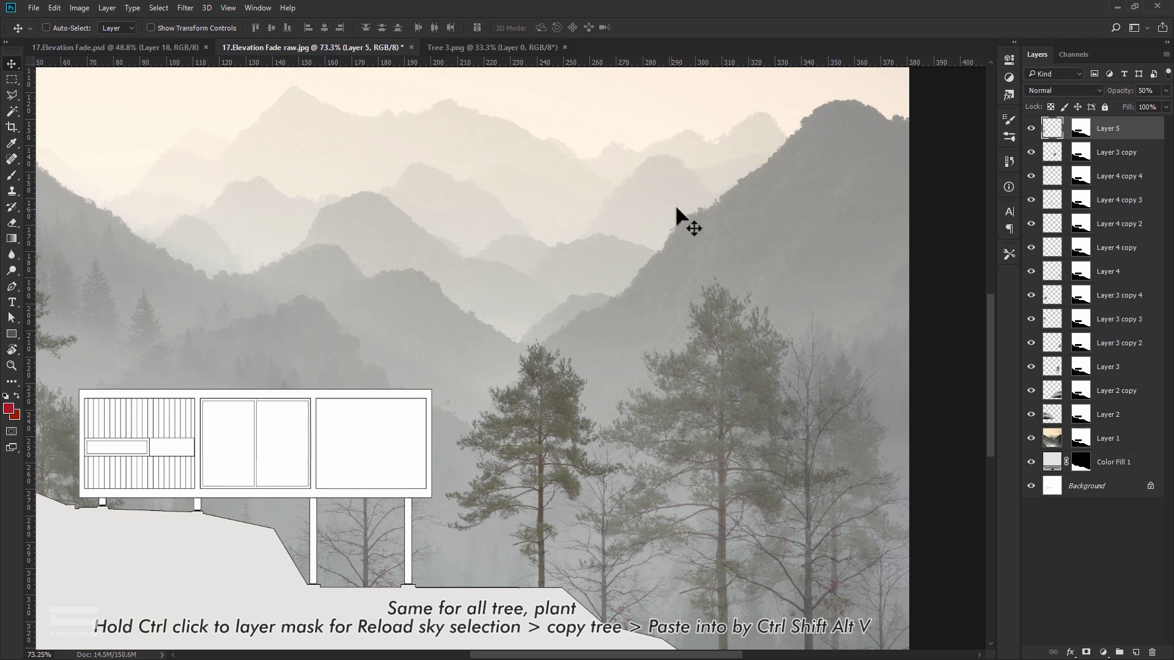
- Copy the whole Plant 3 shrub and paste it into Layer 5's masked sky selection
click(523, 45)
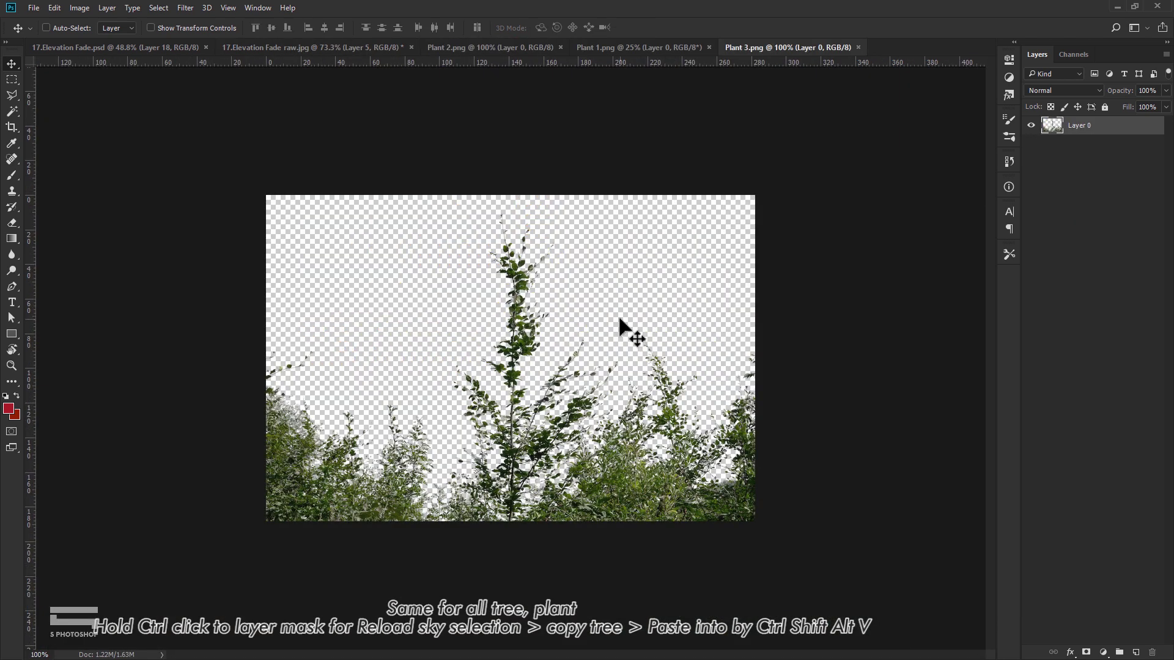
key(ctrl+a)
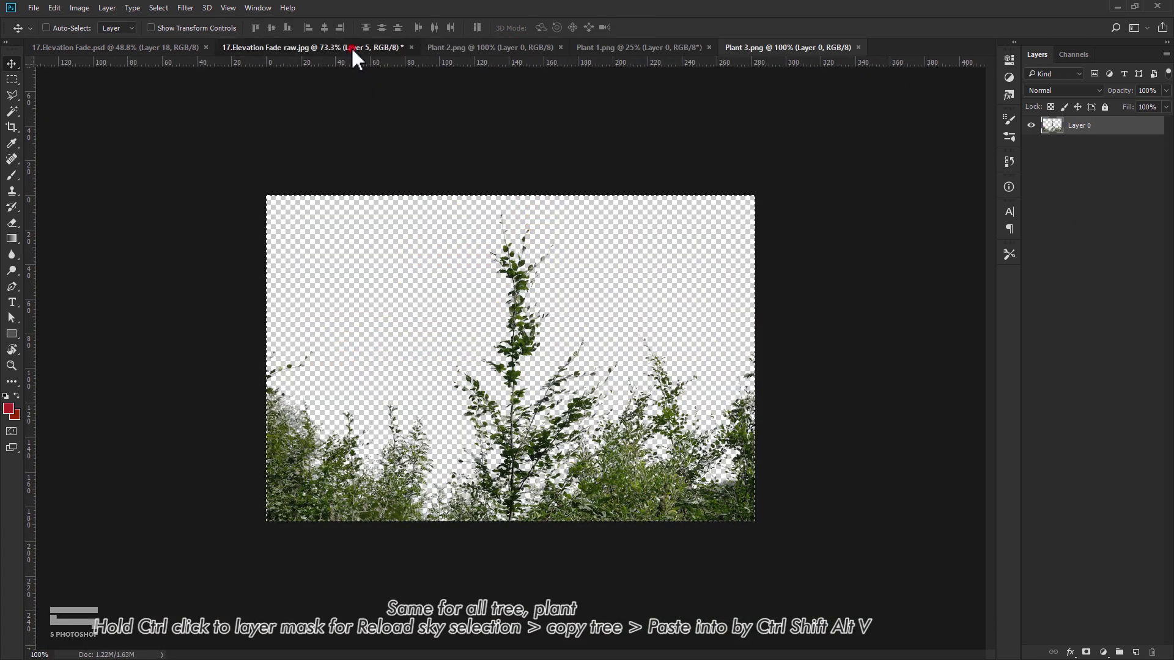
click(352, 49)
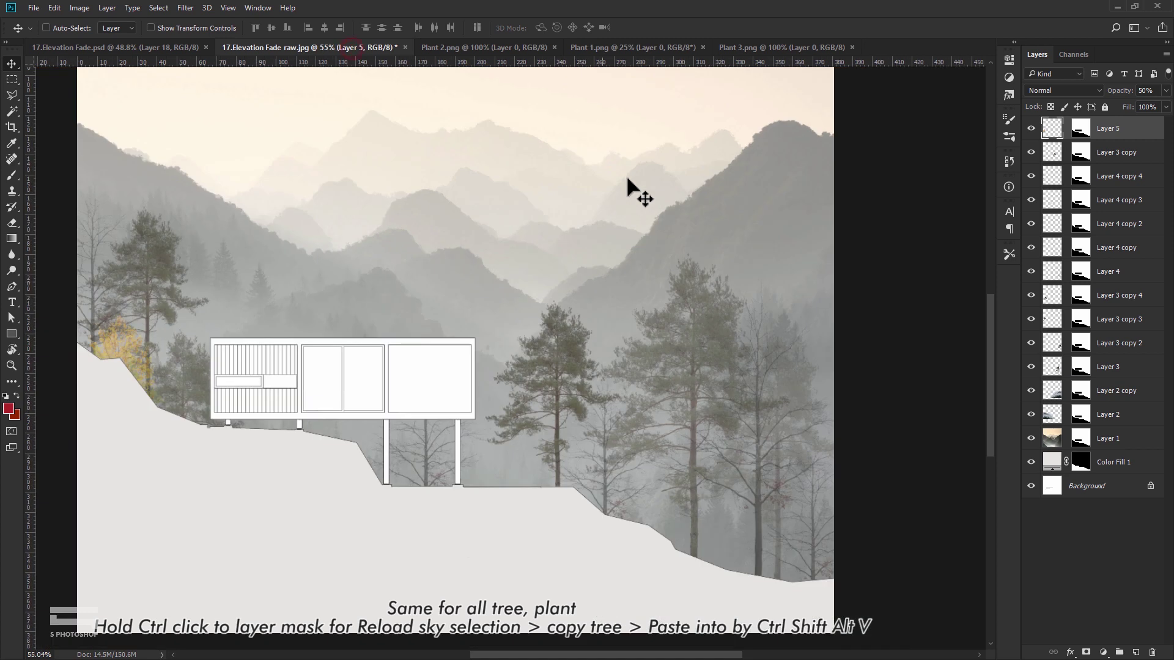
ctrl+click(1081, 130)
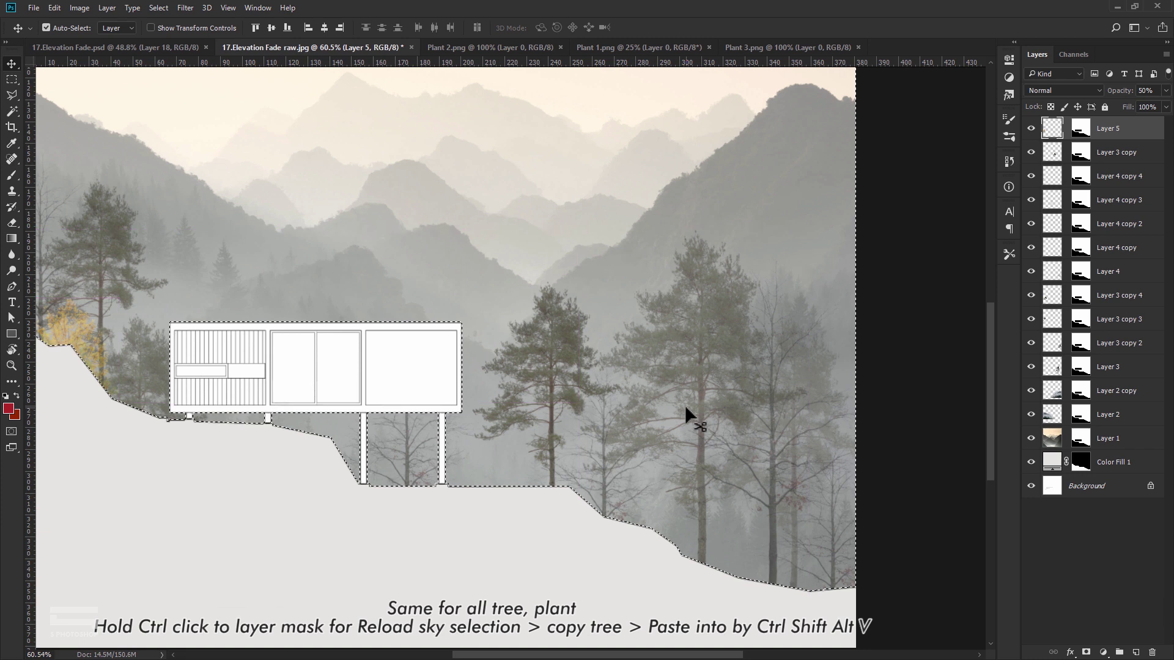
key(ctrl+shift+alt+v)
- Scale the pasted shrub to about 47% and place it on the right-hand slope
drag(467, 315, 758, 535)
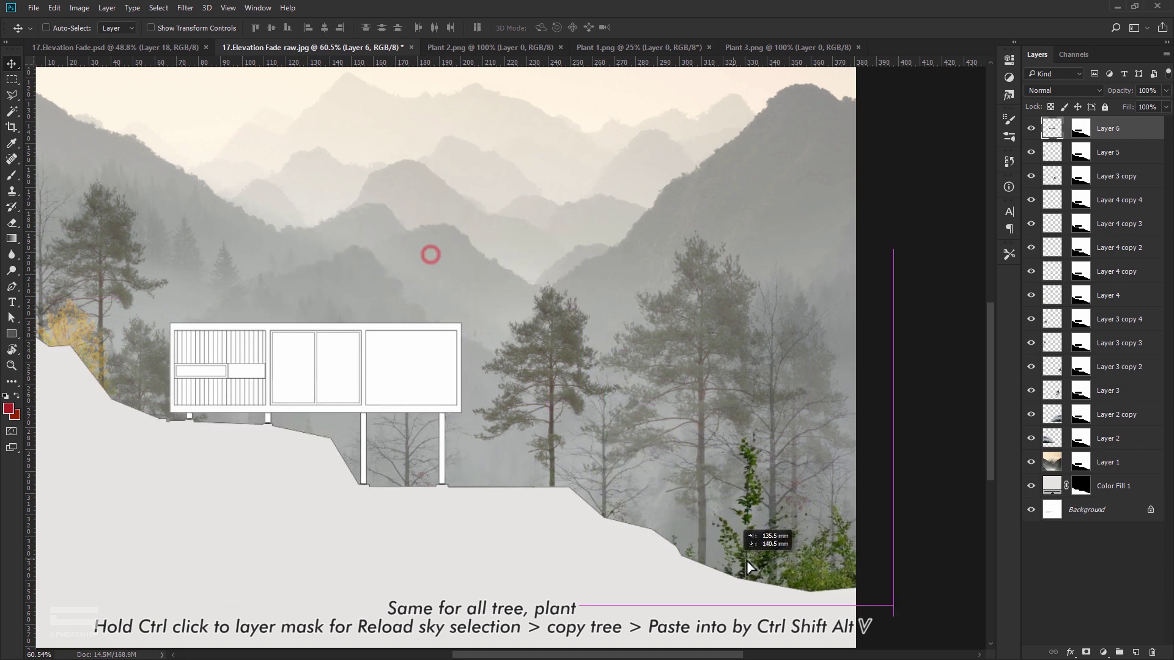
scroll(821, 556, up, 3)
key(ctrl+t)
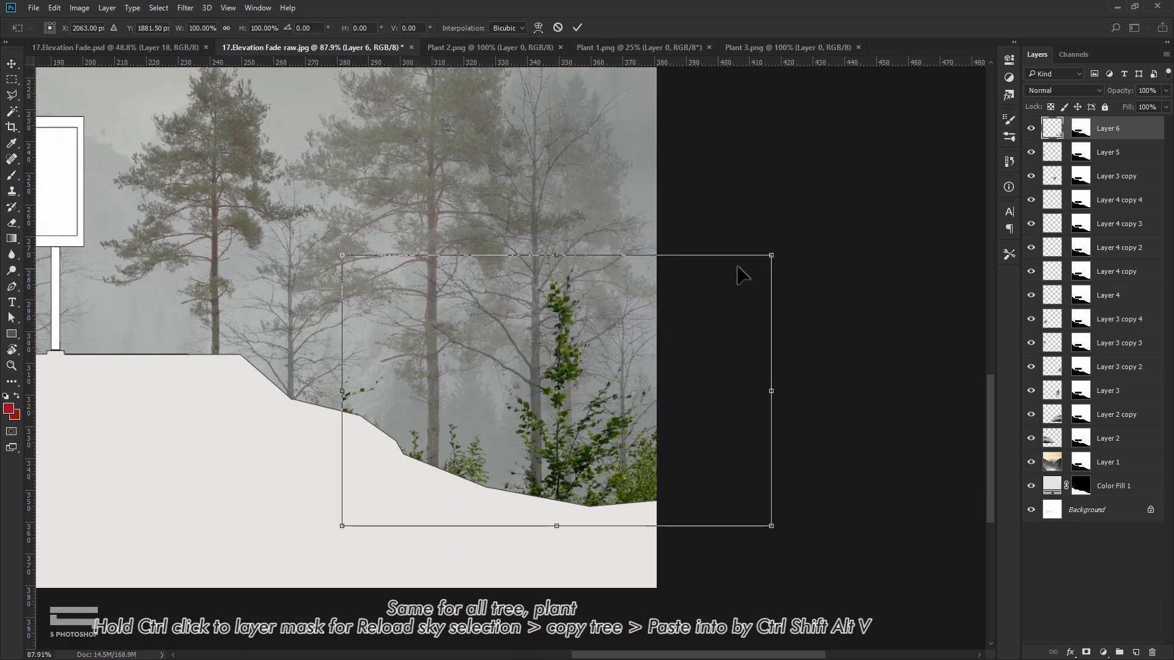
drag(743, 277, 550, 399)
drag(607, 465, 629, 467)
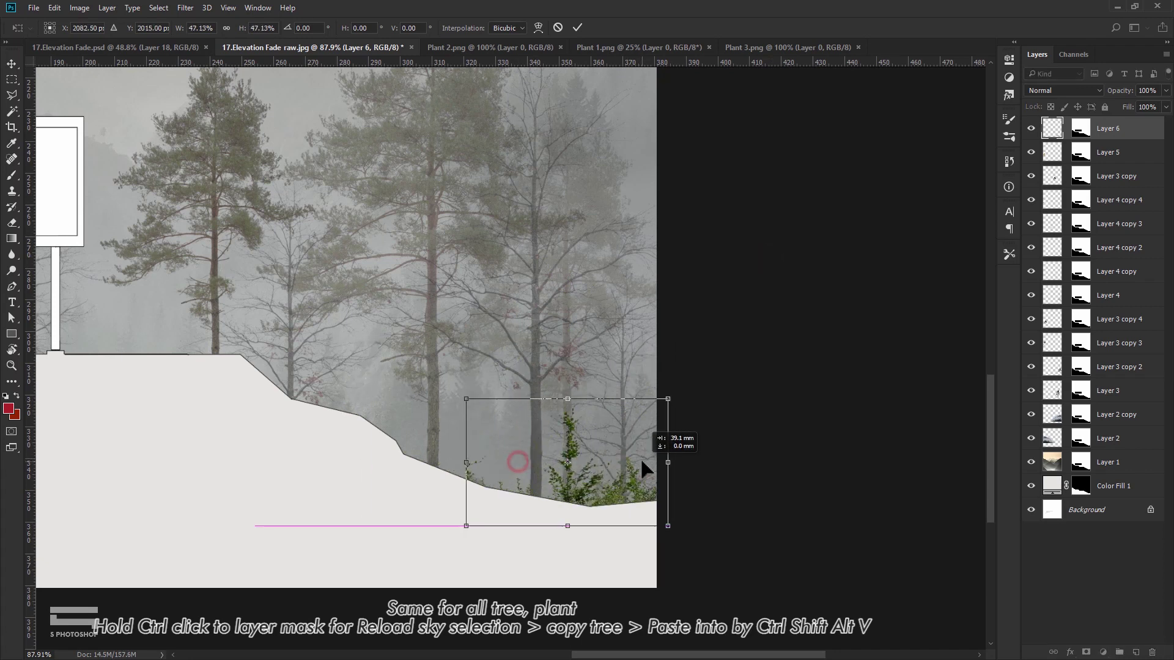
key(Return)
- Set the shrub to 40% opacity and place a first copy further along the slope
scroll(629, 465, up, 2)
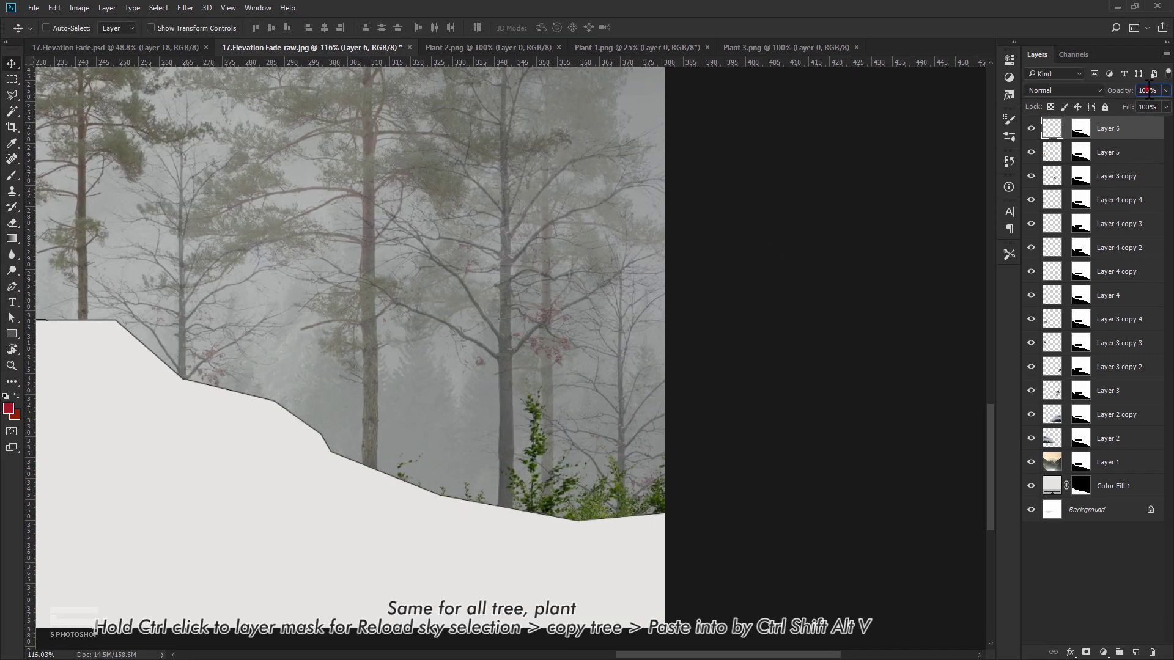
text(40)
key(ctrl+j)
key(ctrl+j)
drag(550, 498, 436, 460)
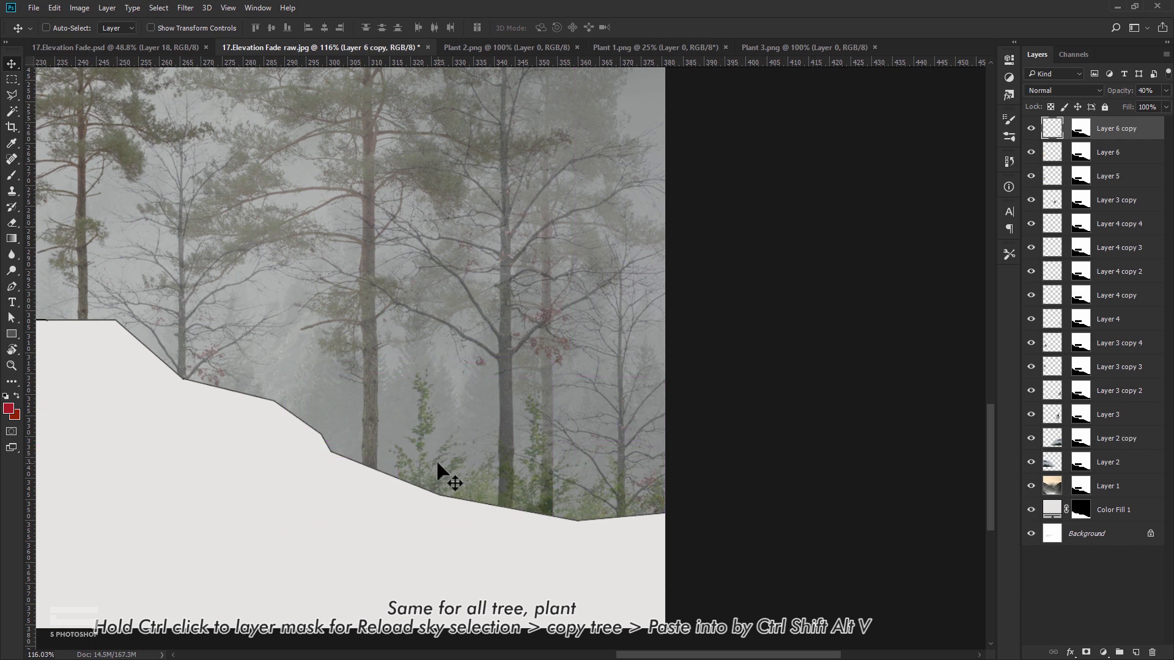
scroll(262, 340, up, 3)
- Duplicate the shrub several more times, spreading the copies across the hillside
key(ctrl+j)
key(ctrl+j)
scroll(283, 363, down, 5)
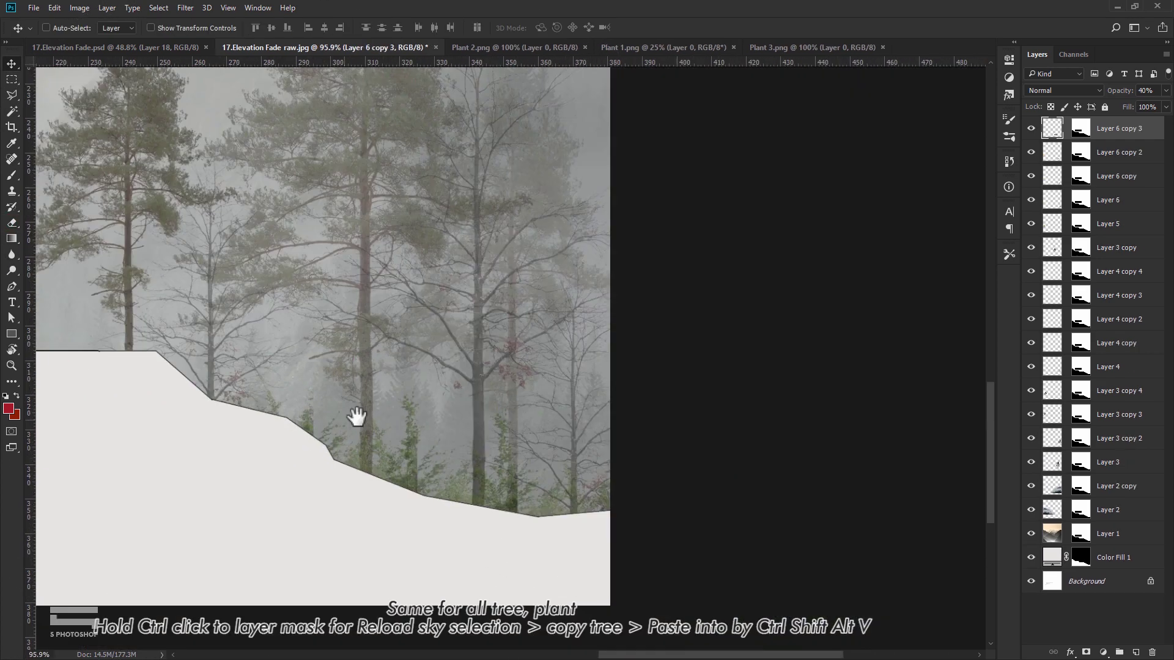
drag(500, 336, 437, 344)
scroll(776, 474, down, 3)
key(ctrl+j)
drag(776, 474, 262, 328)
key(ctrl+j)
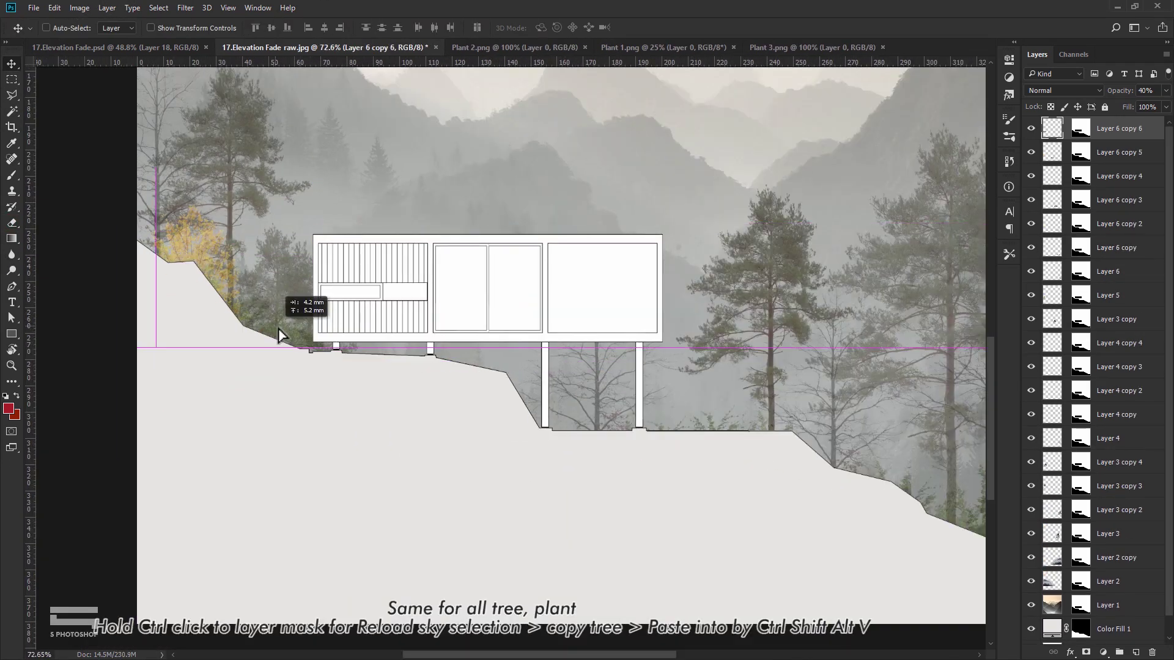
scroll(598, 422, up, 4)
scroll(597, 422, down, 3)
- Close the Plant 3 image and copy the fern from Plant 2.png
click(545, 48)
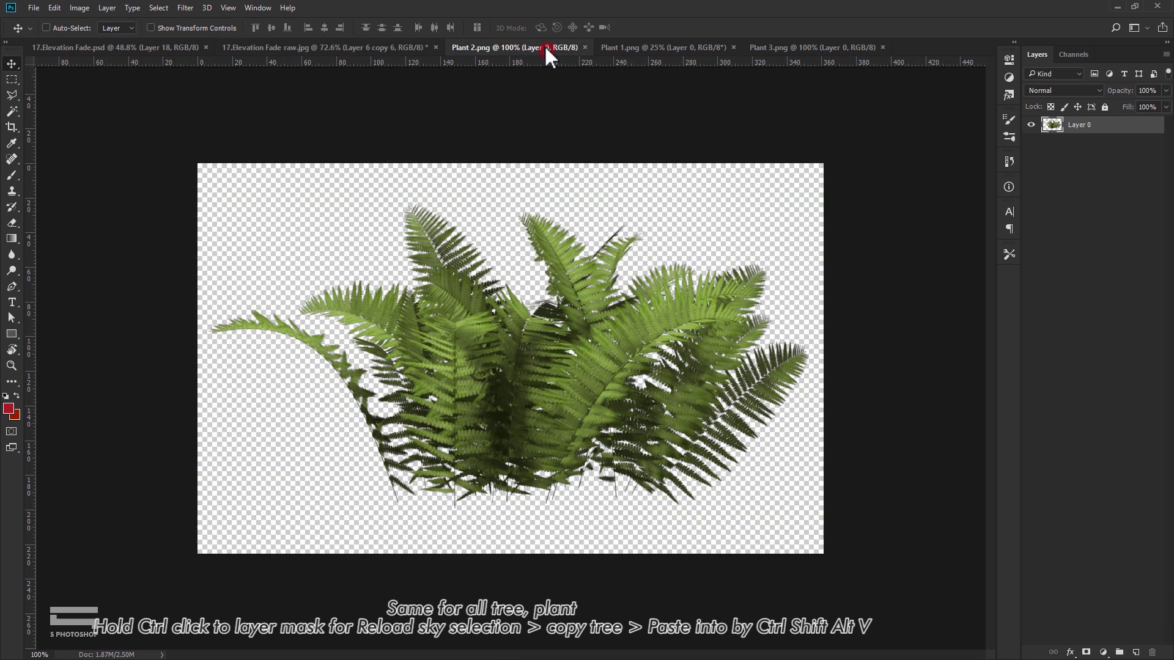
click(639, 47)
click(788, 48)
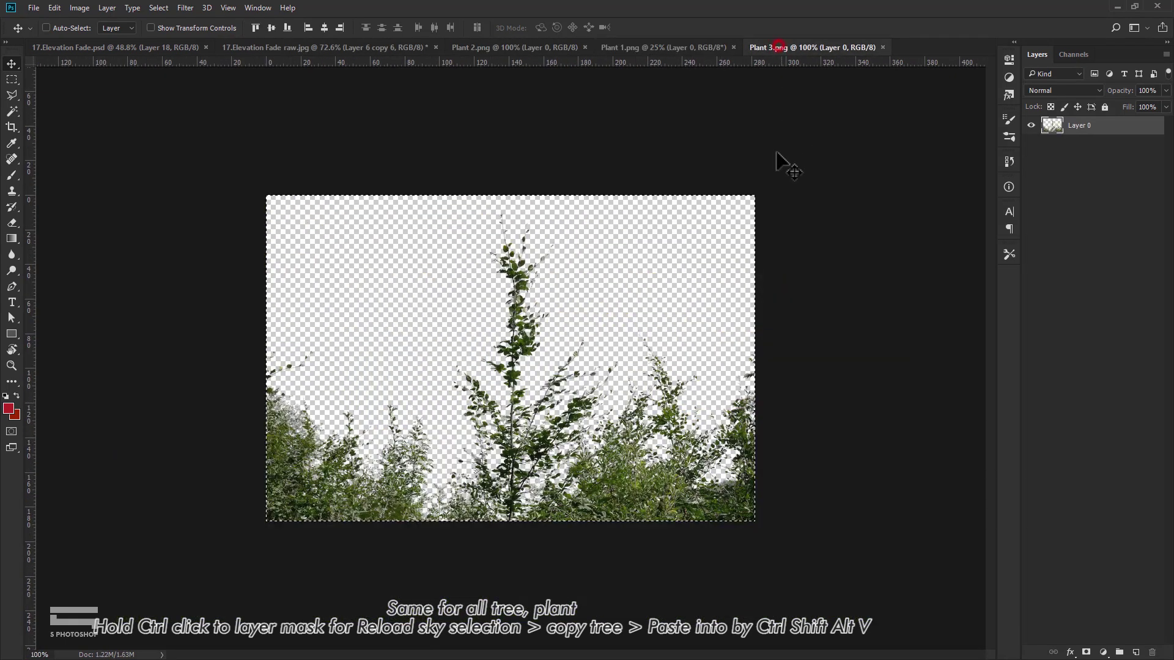
click(882, 47)
click(524, 46)
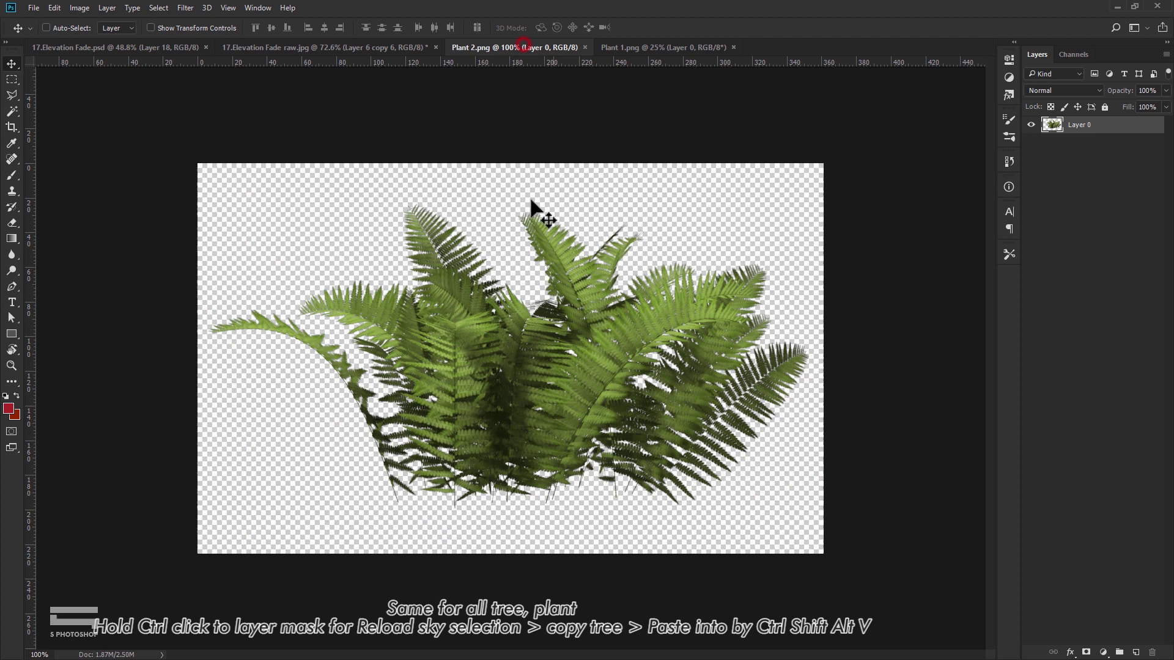
key(ctrl+c)
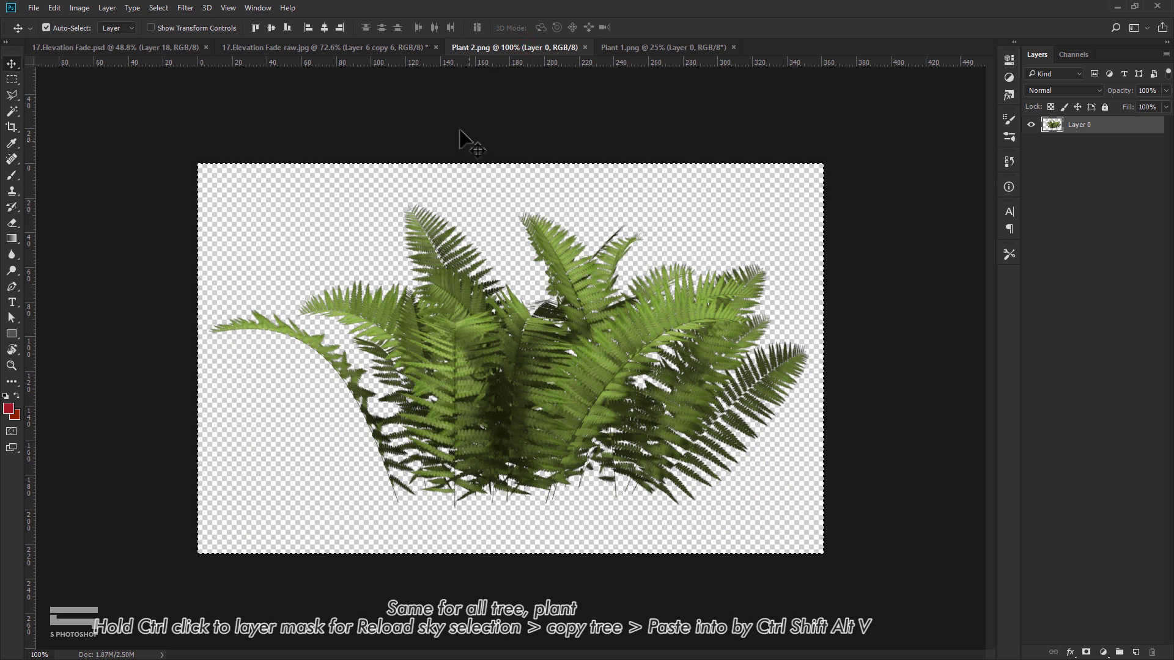
- Paste the fern into the sky selection loaded from Layer 6 copy 6's mask
click(397, 47)
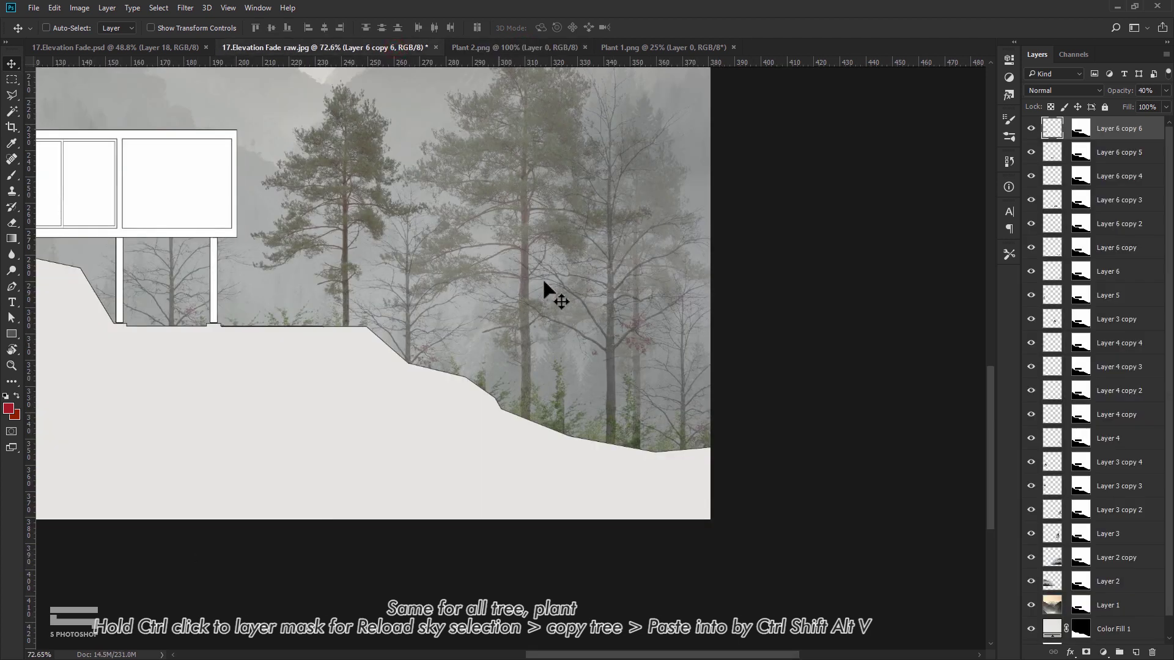
scroll(543, 281, down, 1)
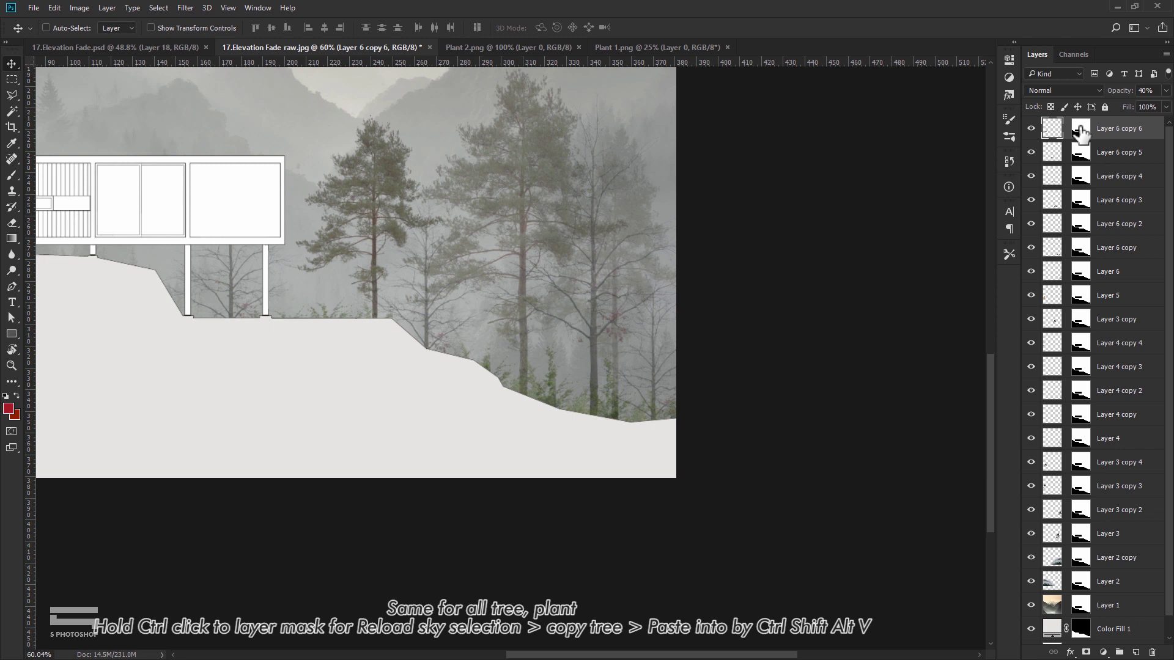
ctrl+click(1080, 130)
scroll(550, 365, up, 1)
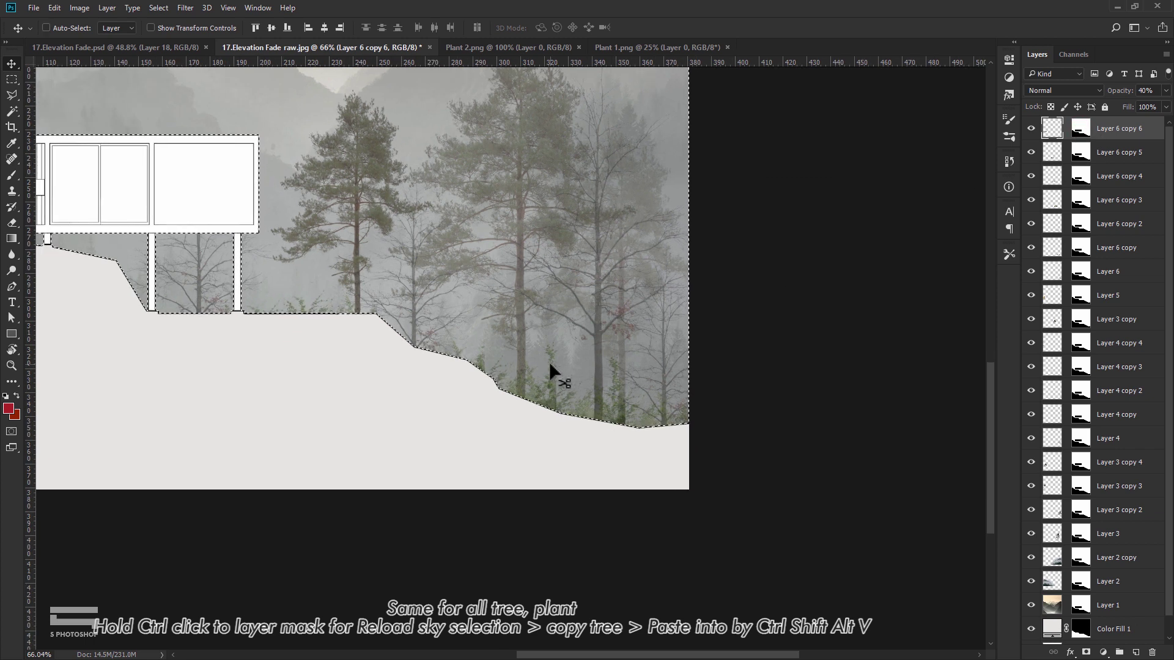
key(ctrl+shift+alt+v)
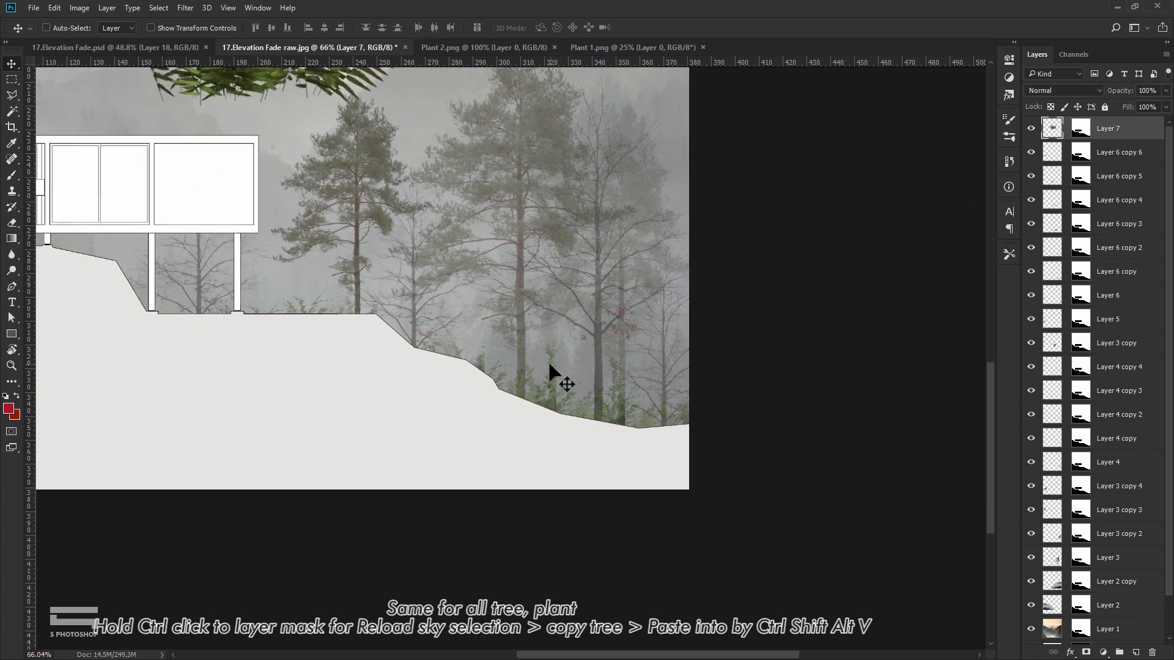
- Shrink the fern onto the lower-right slope and set its layer to 50% opacity
scroll(549, 365, down, 2)
mouse_move(472, 270)
mouse_down()
mouse_move(589, 388)
mouse_move(613, 395)
mouse_up()
scroll(589, 388, up, 2)
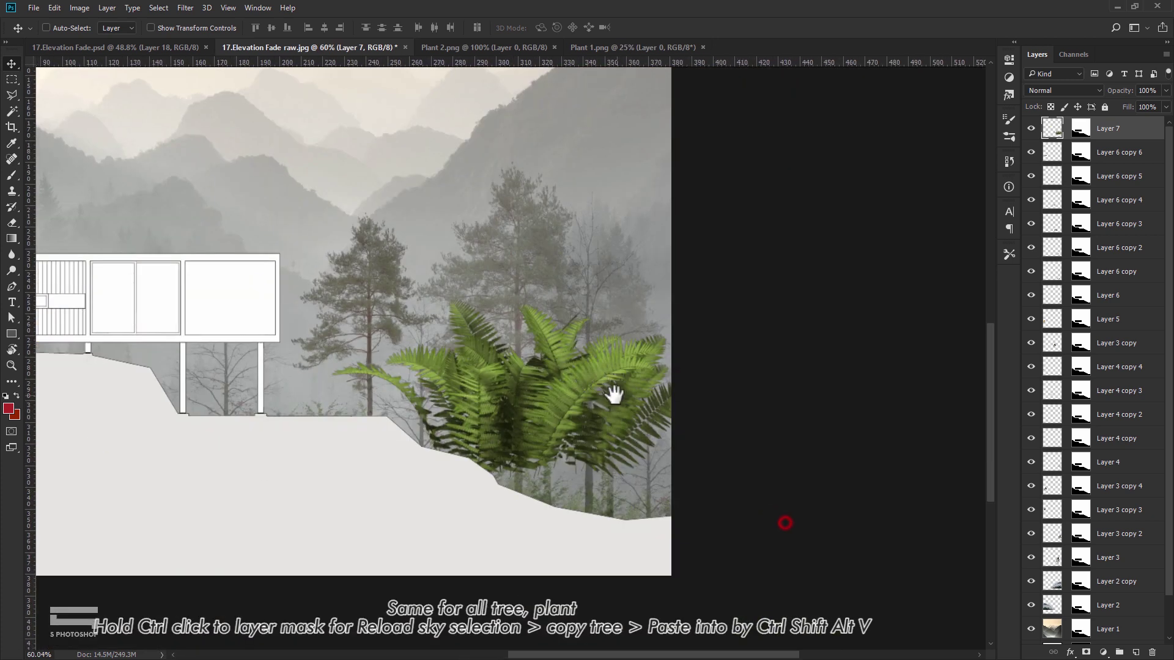
key(ctrl+t)
scroll(630, 379, up, 2)
mouse_move(714, 268)
mouse_down()
mouse_move(387, 431)
mouse_move(618, 469)
mouse_move(569, 514)
mouse_up()
key(Return)
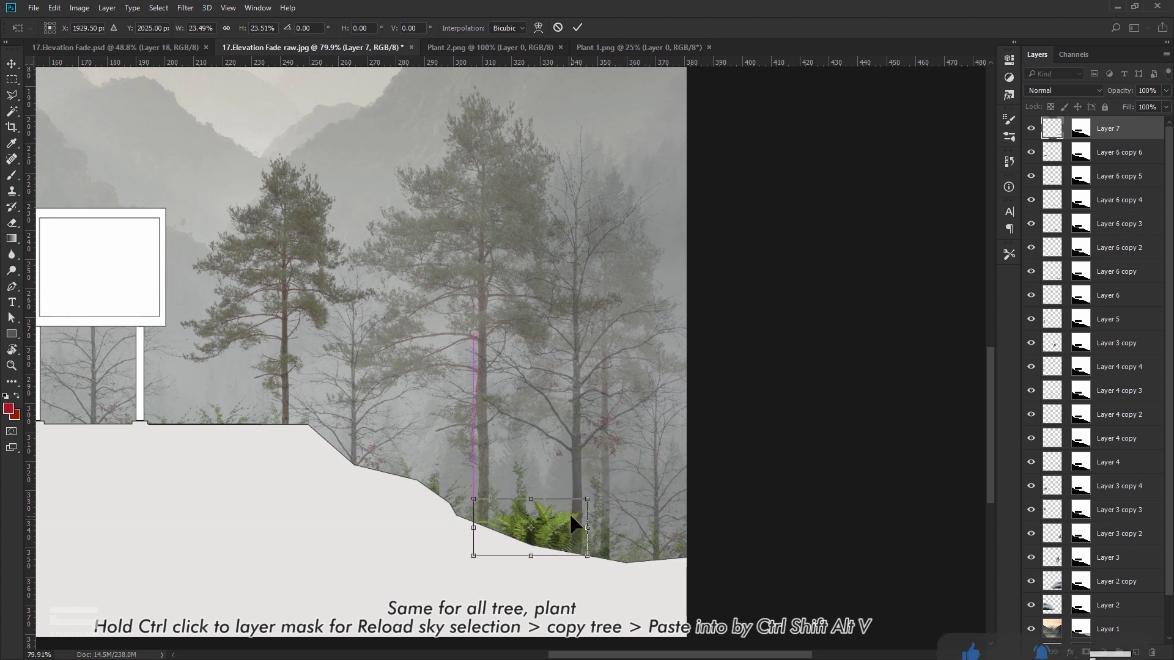
scroll(570, 512, up, 1)
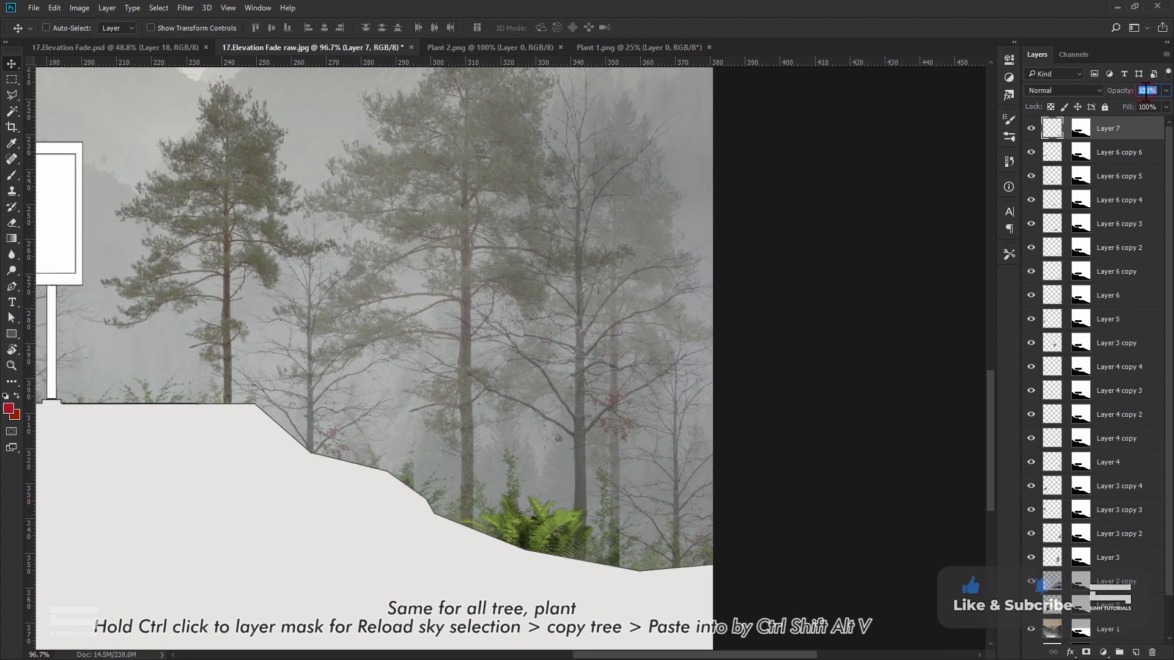
text(50)
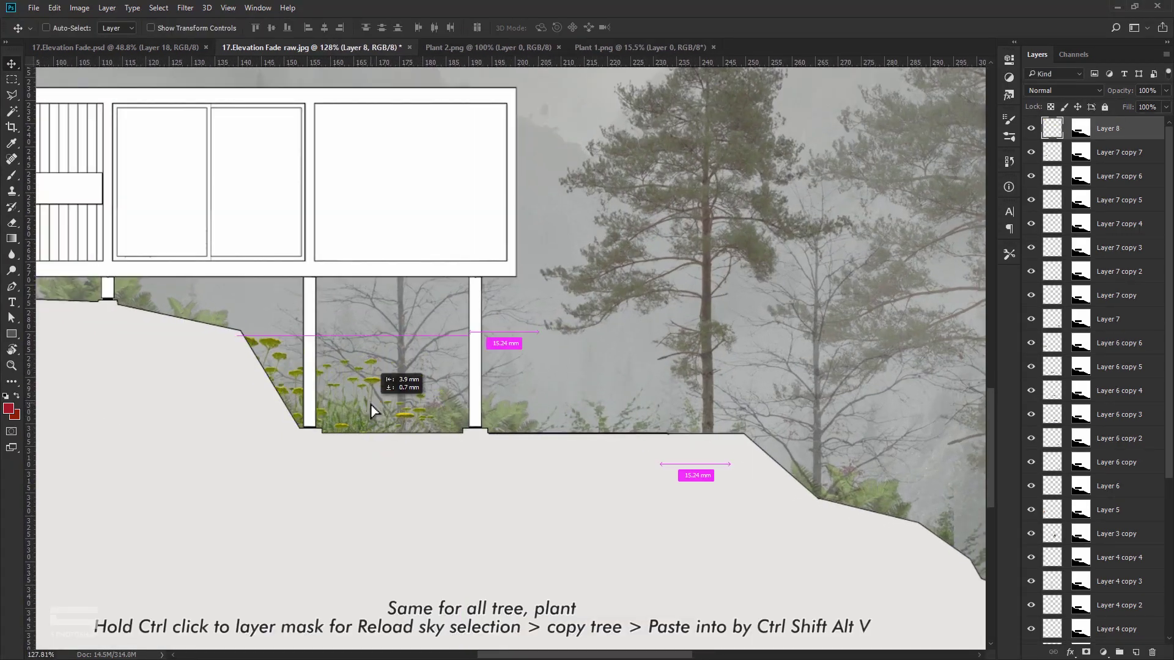
- Close the Plant 2.png and Plant 1.png images
scroll(542, 338, down, 2)
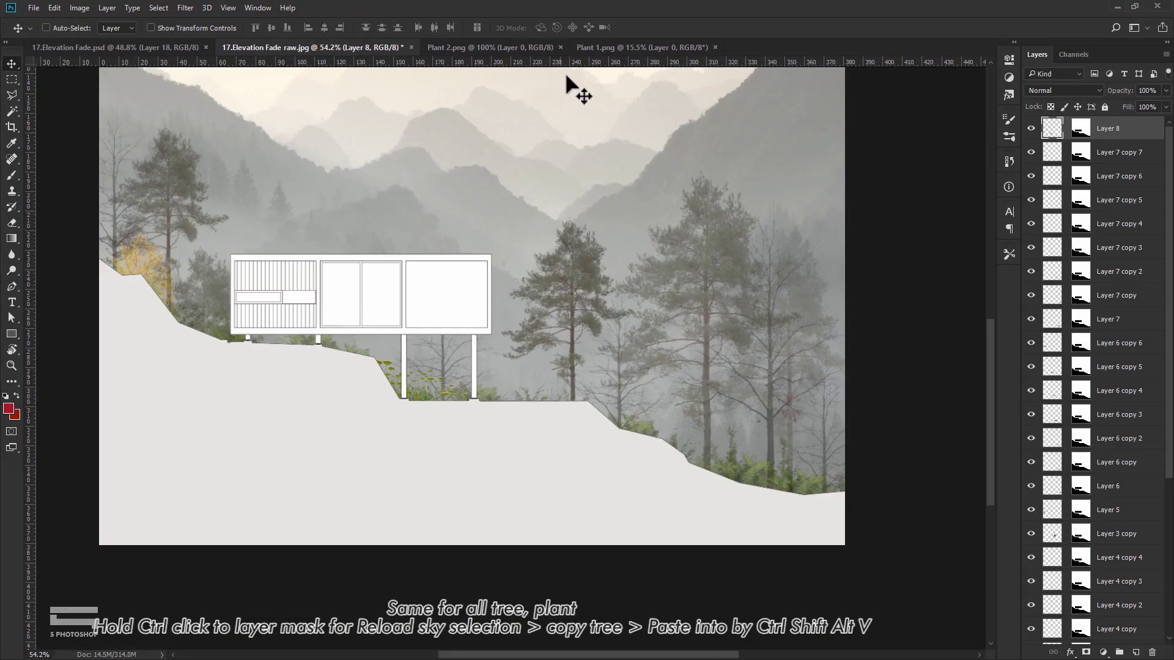
click(560, 47)
click(563, 47)
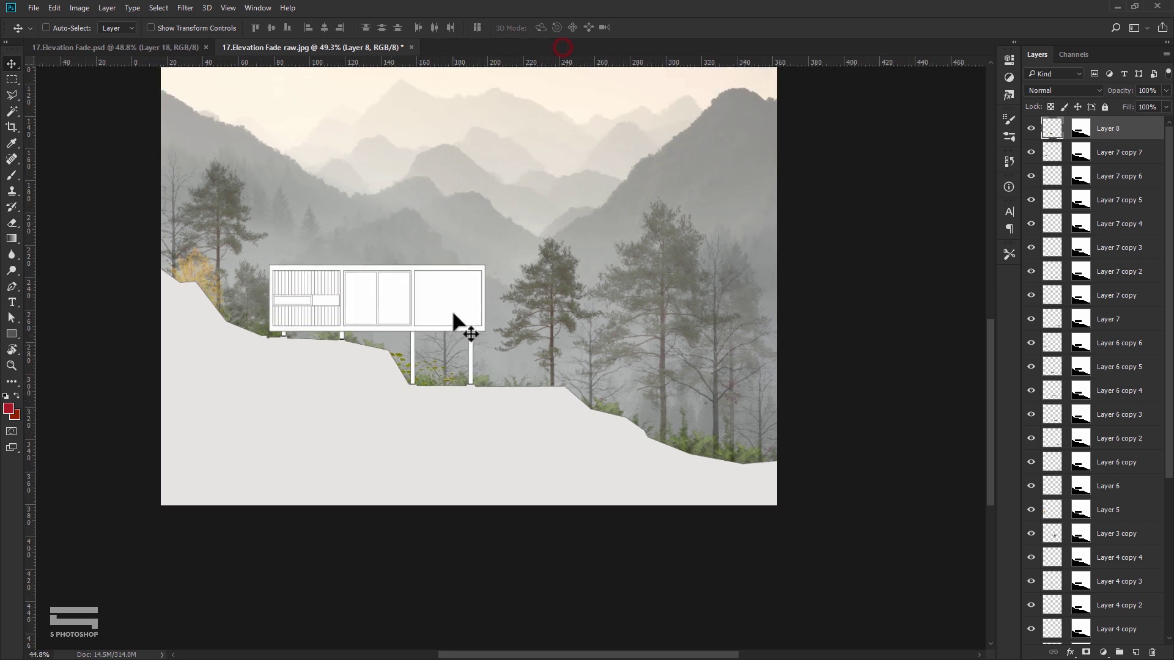
scroll(466, 342, up, 1)
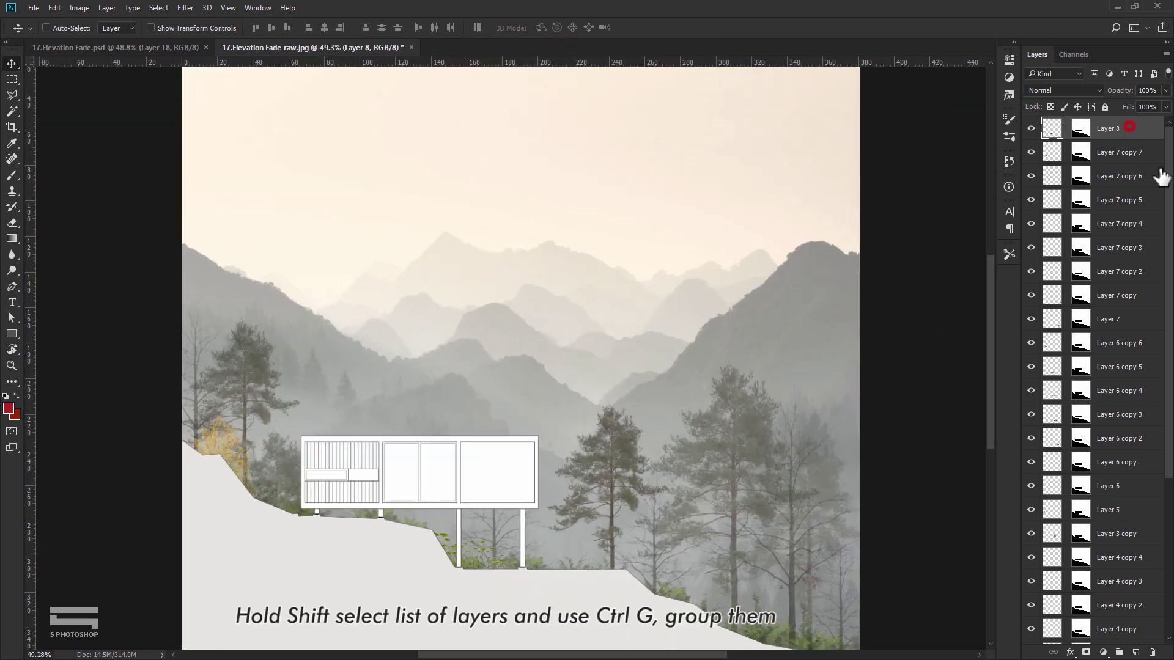
- Select Layer 8 through Layer 2 and group them into Group 1
drag(1167, 175, 1163, 422)
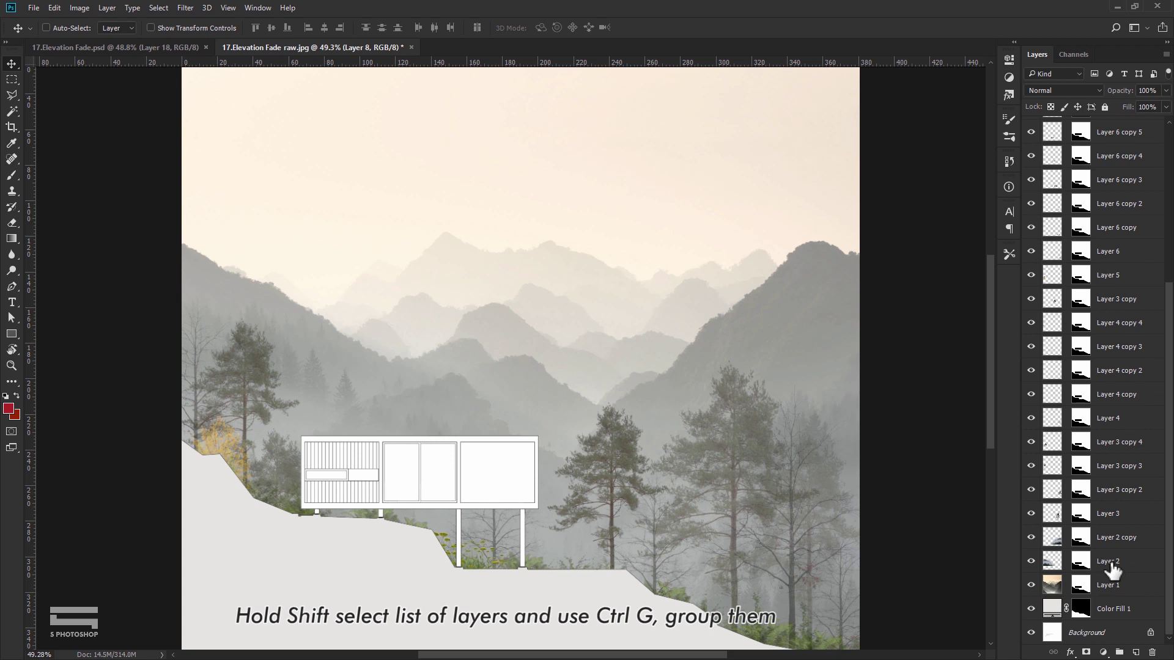
shift+click(1113, 567)
scroll(1119, 269, up, 5)
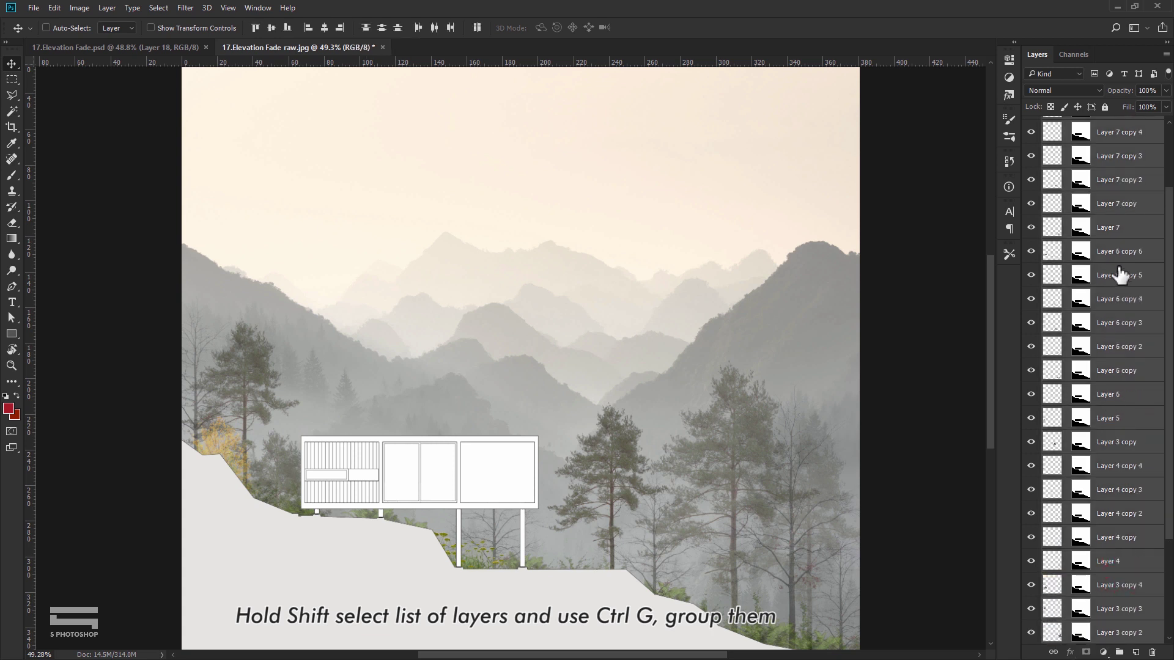
key(ctrl+g)
scroll(593, 388, up, 1)
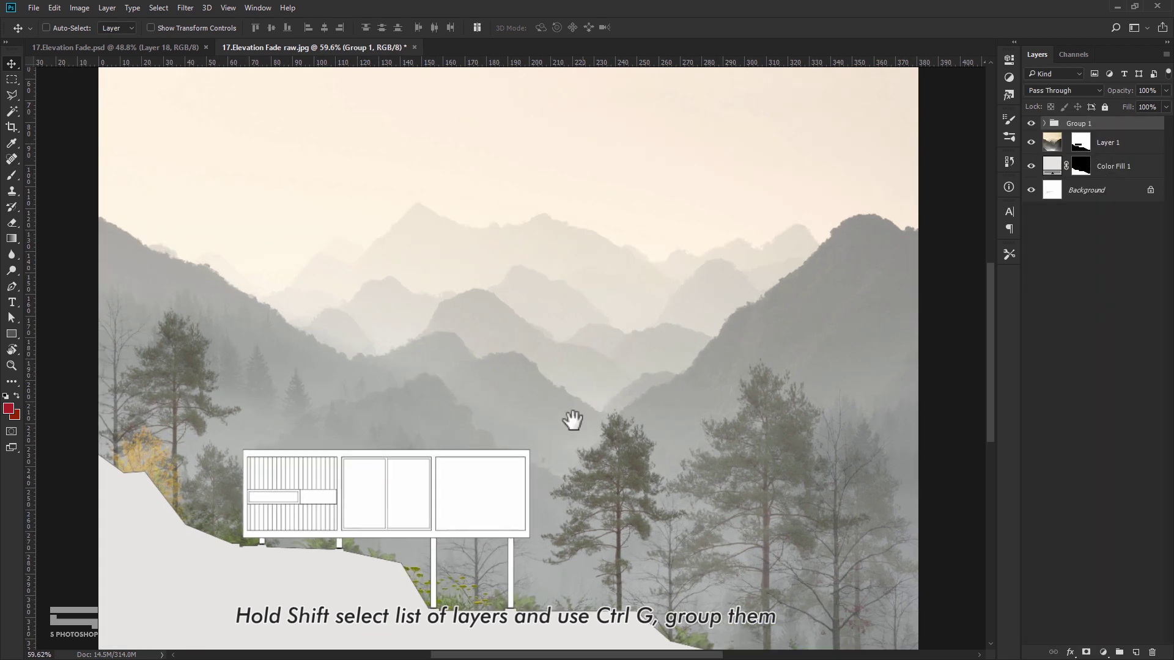
scroll(569, 420, up, 1)
scroll(587, 337, up, 2)
scroll(520, 330, up, 1)
scroll(477, 370, up, 1)
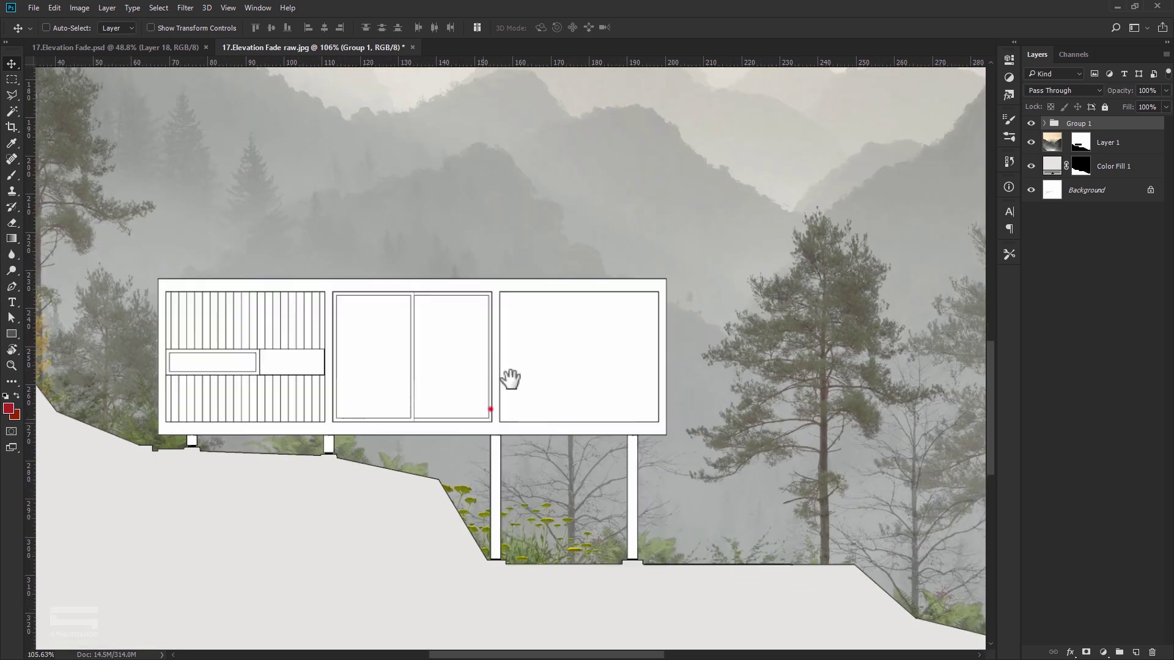
scroll(532, 354, up, 1)
scroll(552, 337, up, 1)
- Magic Wand-select the house's four support columns on the Background layer
scroll(526, 375, up, 1)
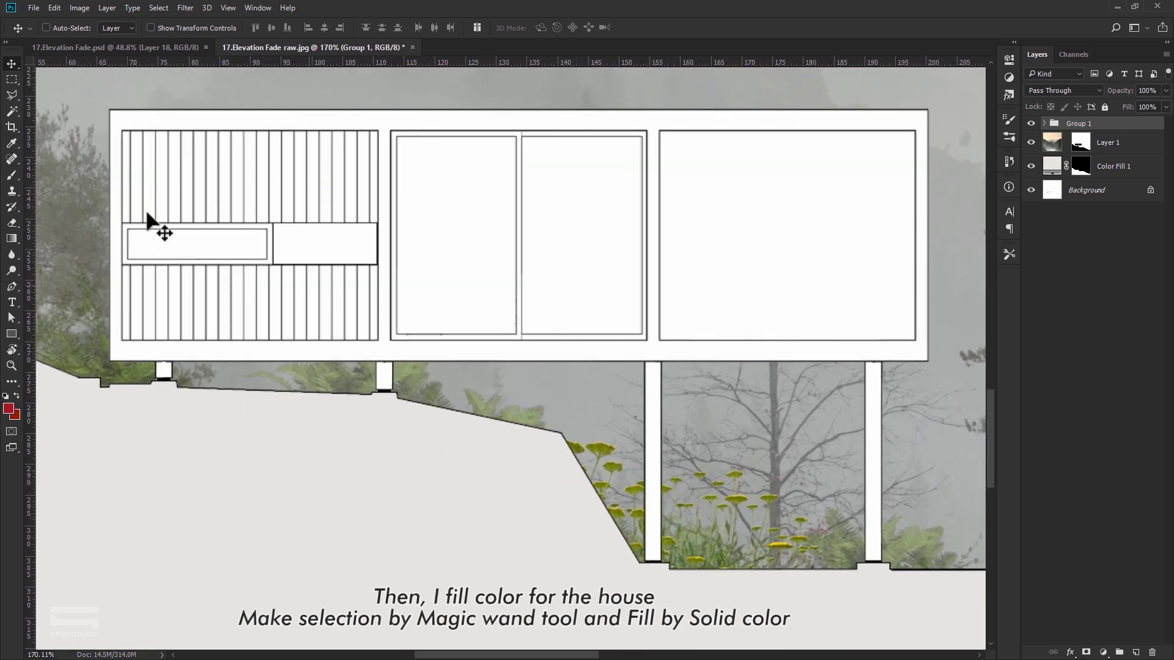
click(12, 112)
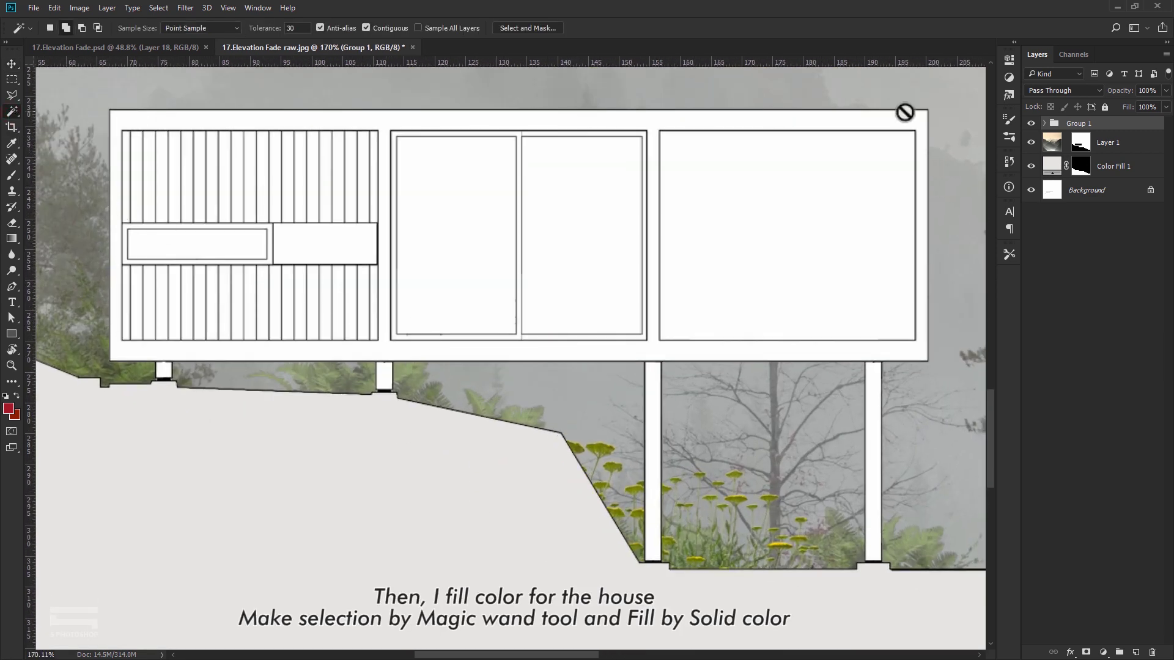
click(1097, 190)
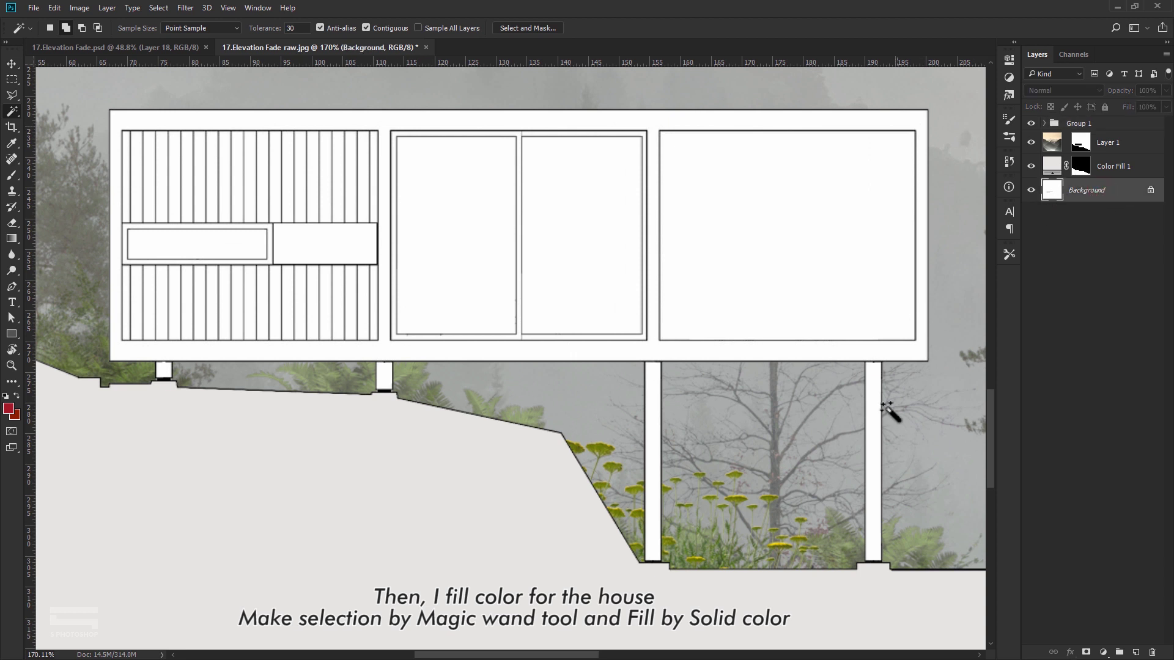
click(873, 423)
scroll(654, 374, up, 1)
click(654, 387)
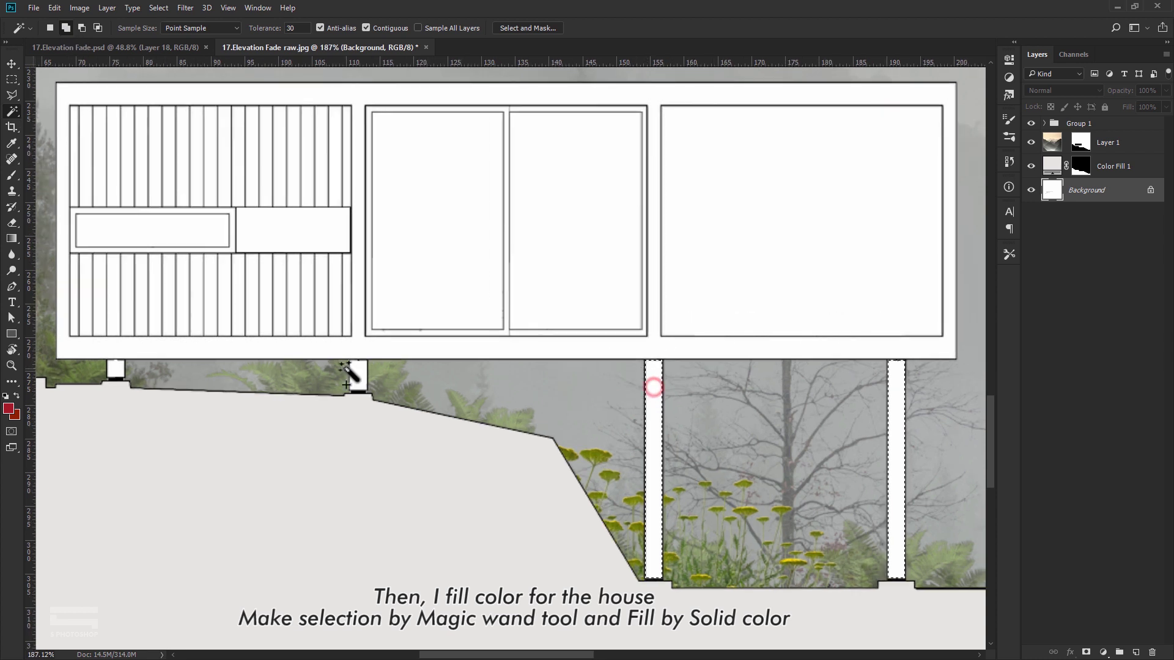
shift+click(357, 374)
shift+click(116, 370)
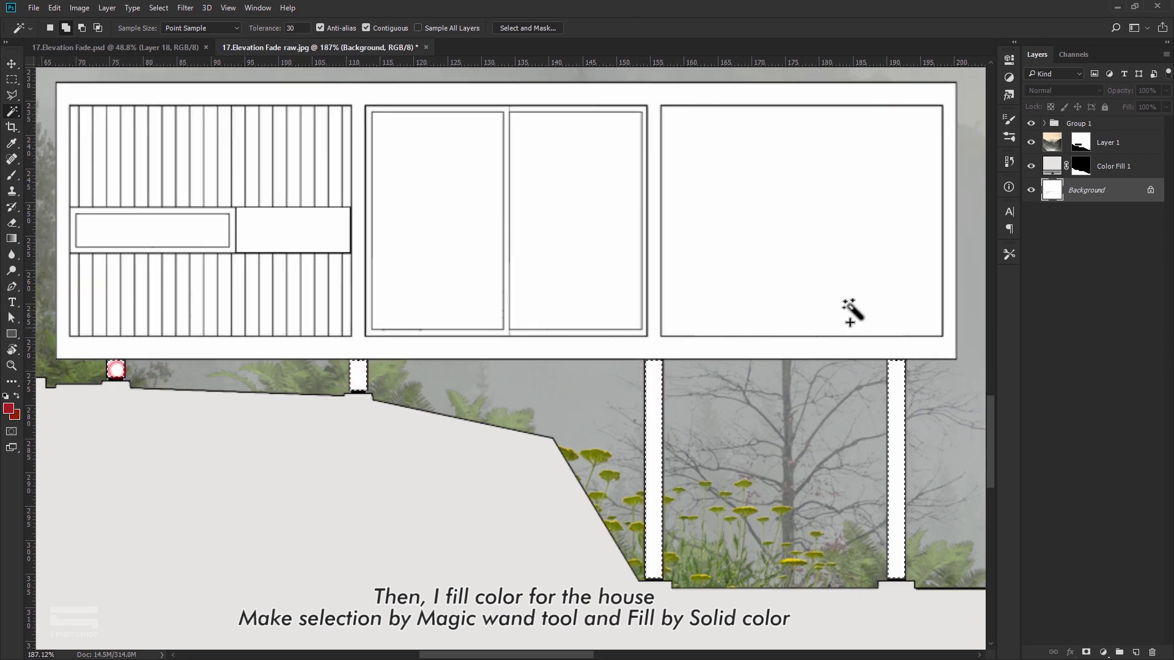
- Fill the selected columns with a dark red ae2626 Solid Color layer above Color Fill 1
click(1114, 168)
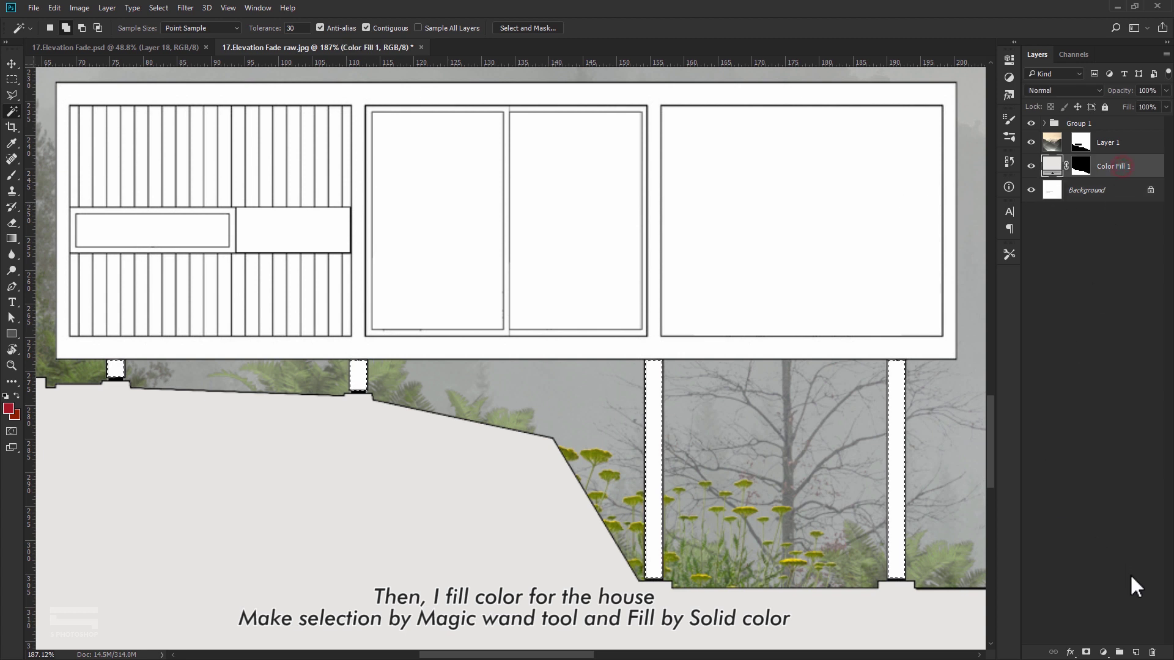
click(1103, 652)
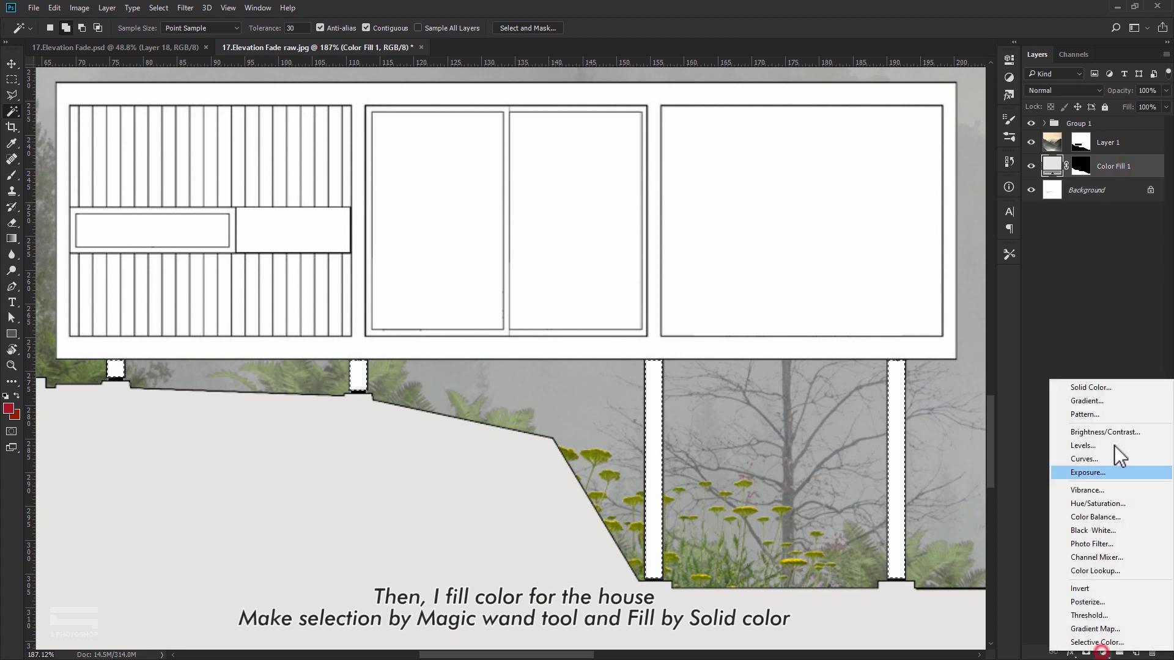
click(1089, 388)
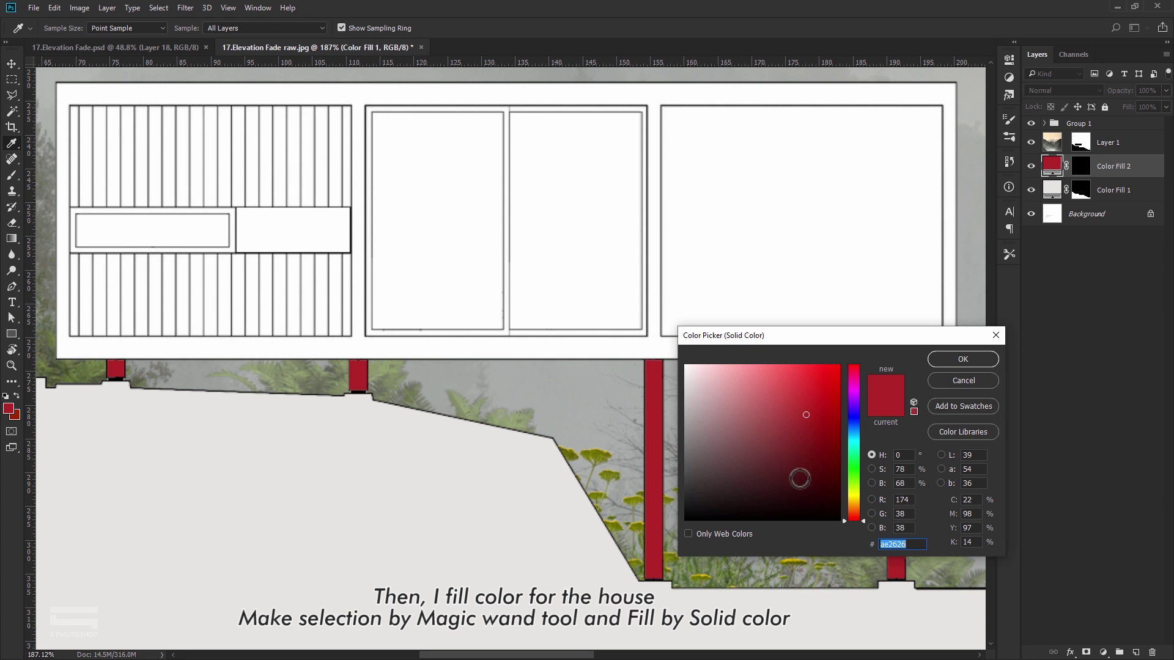
click(913, 544)
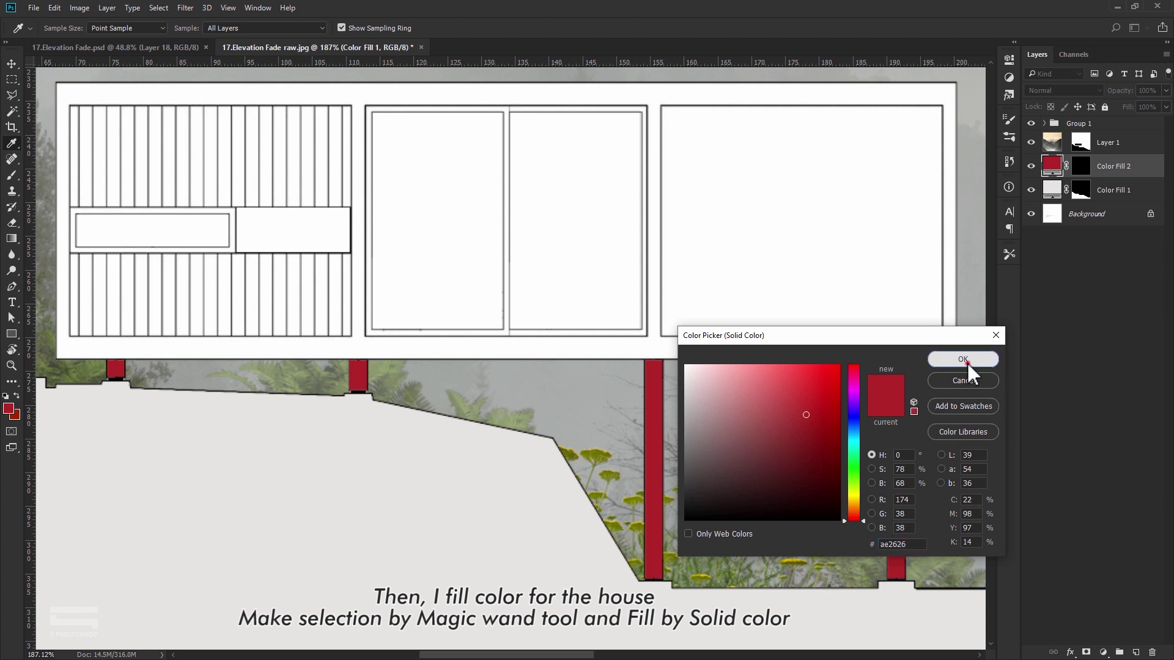
click(965, 360)
click(12, 79)
scroll(238, 131, up, 3)
drag(414, 205, 456, 227)
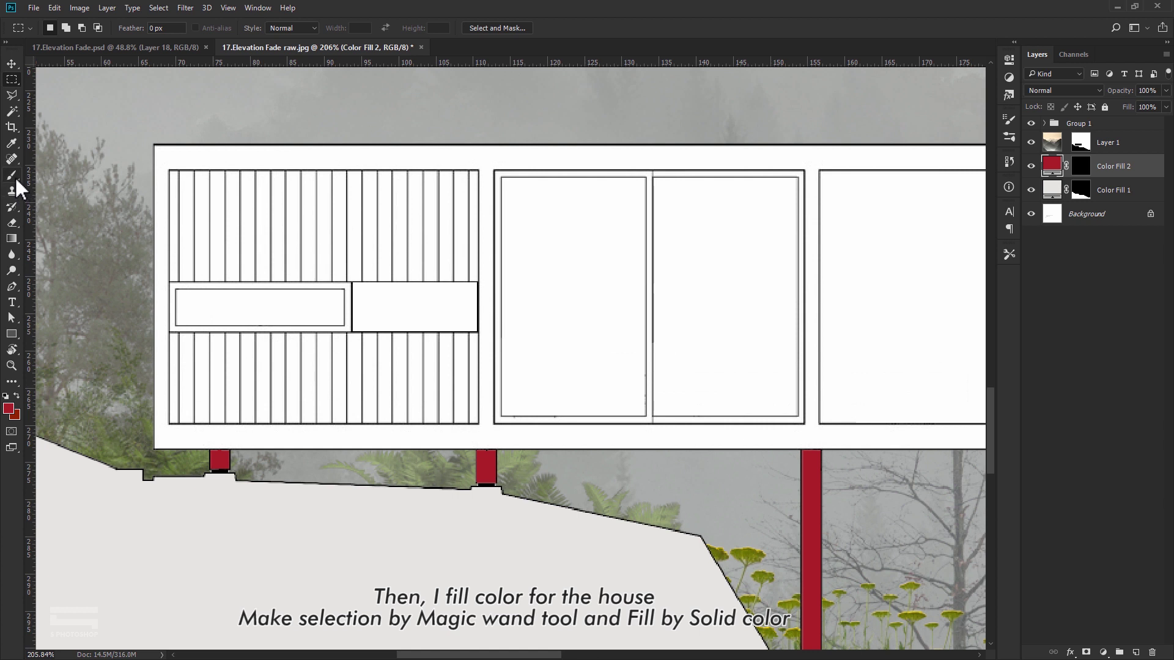
- Magic Wand-select the house's white frame on the Background layer
click(12, 112)
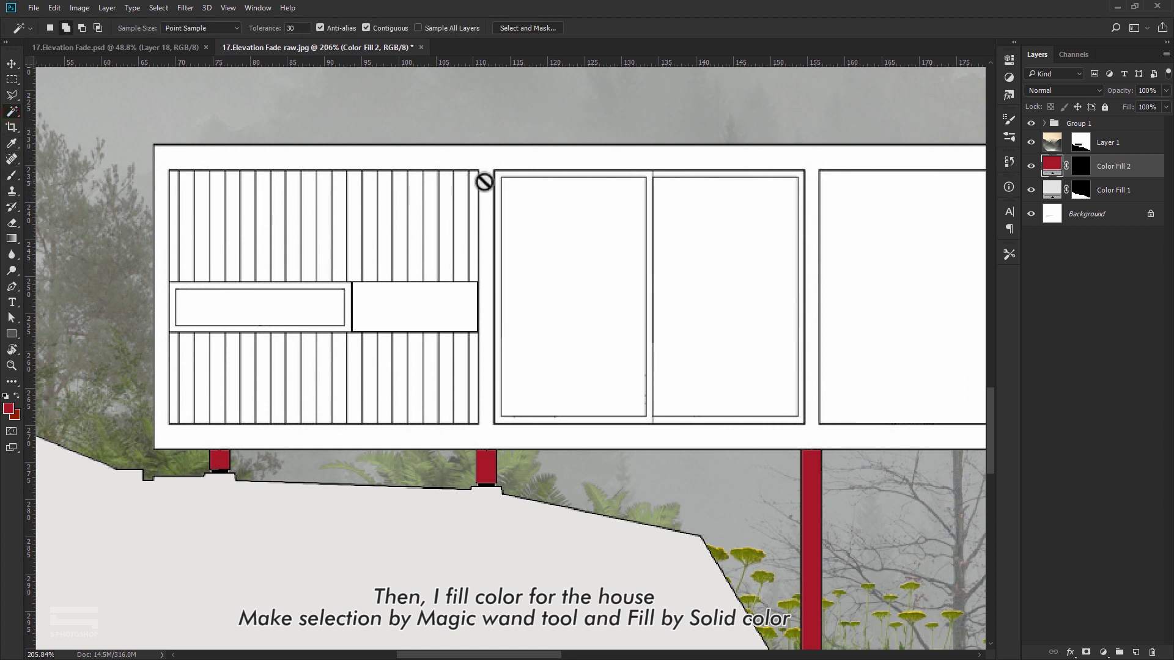
click(1088, 217)
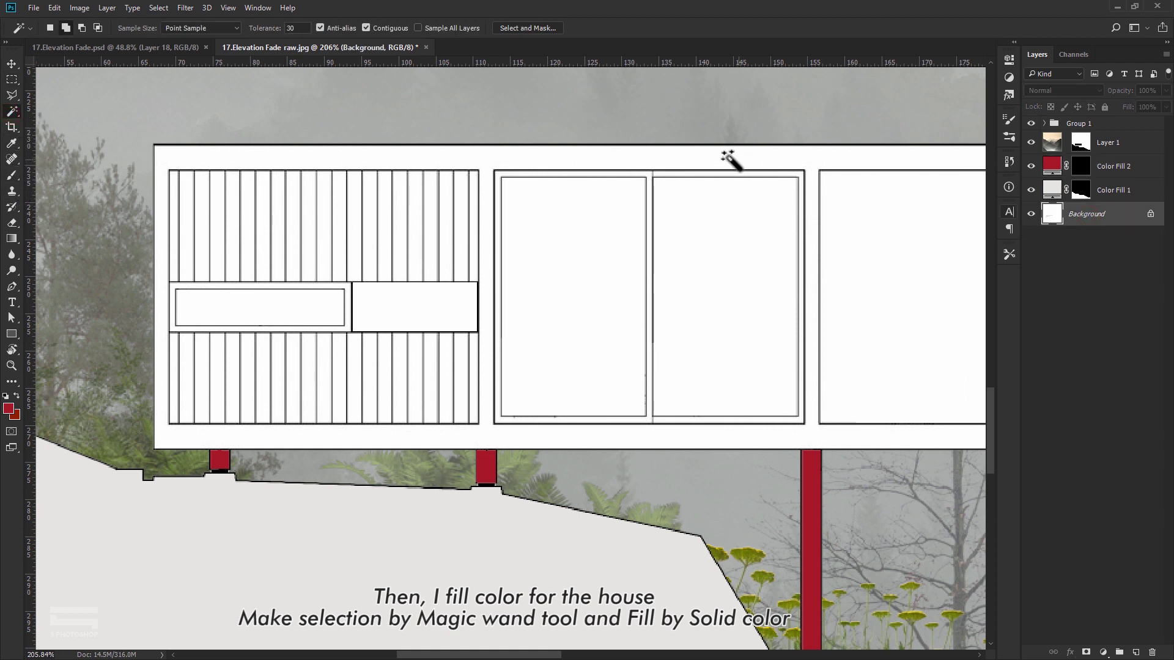
click(592, 152)
scroll(511, 159, down, 2)
drag(830, 205, 596, 204)
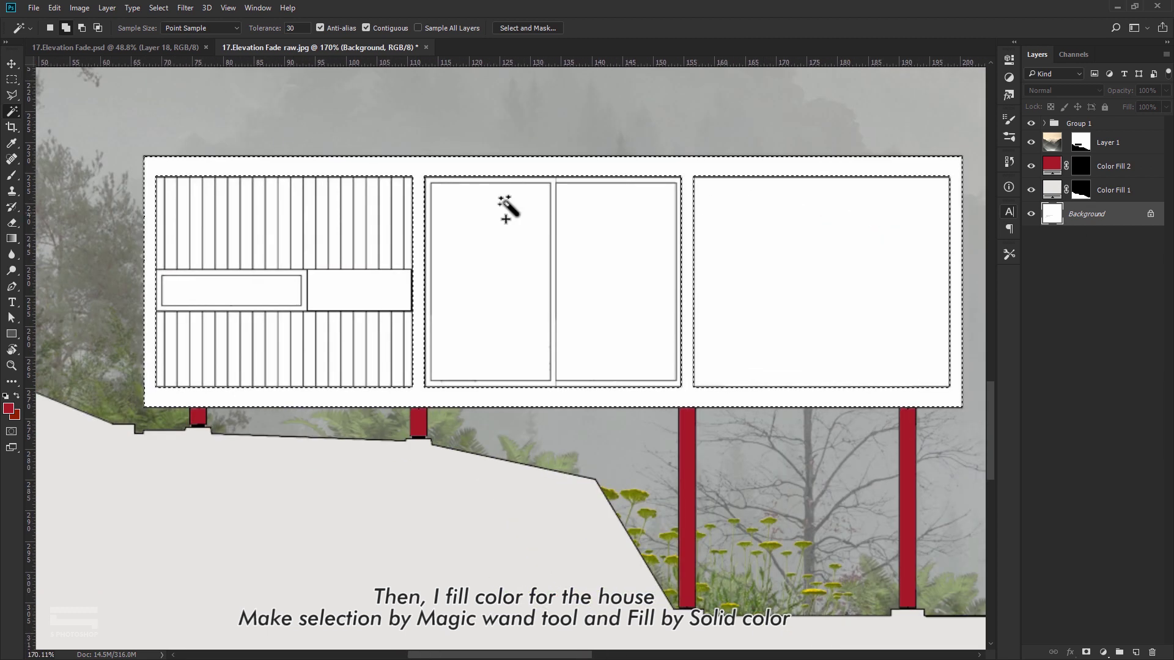
scroll(499, 210, up, 2)
drag(318, 209, 492, 208)
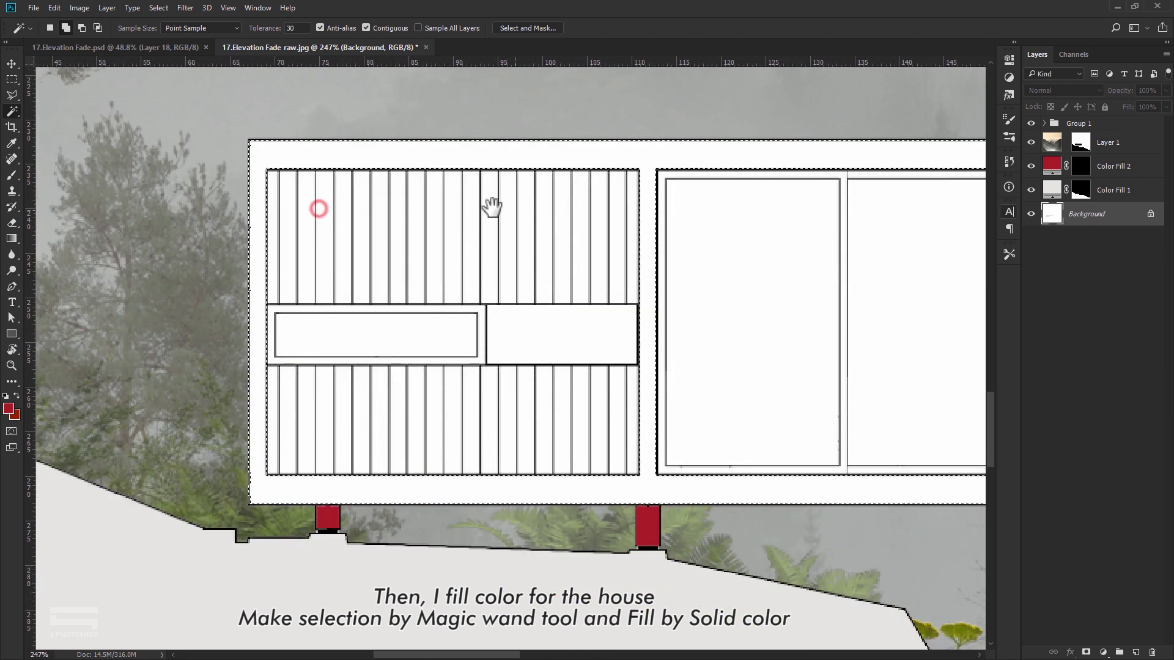
scroll(492, 208, up, 1)
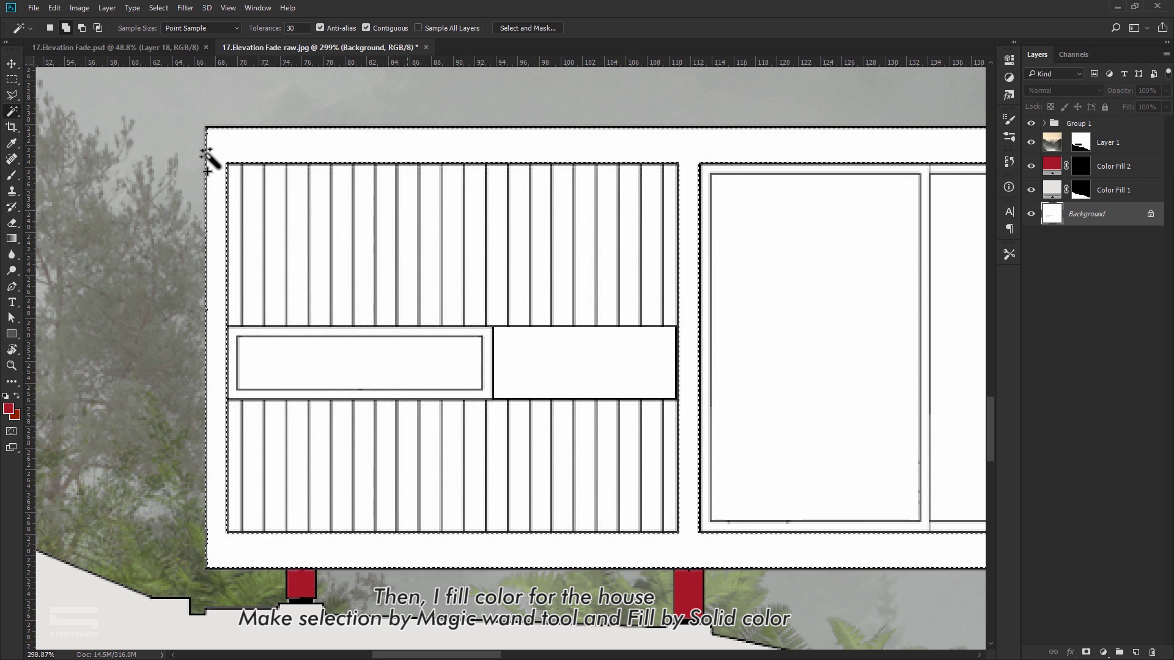
- Add the upper, middle and lower striped cladding areas using Rectangular Marquee in Add mode
click(12, 80)
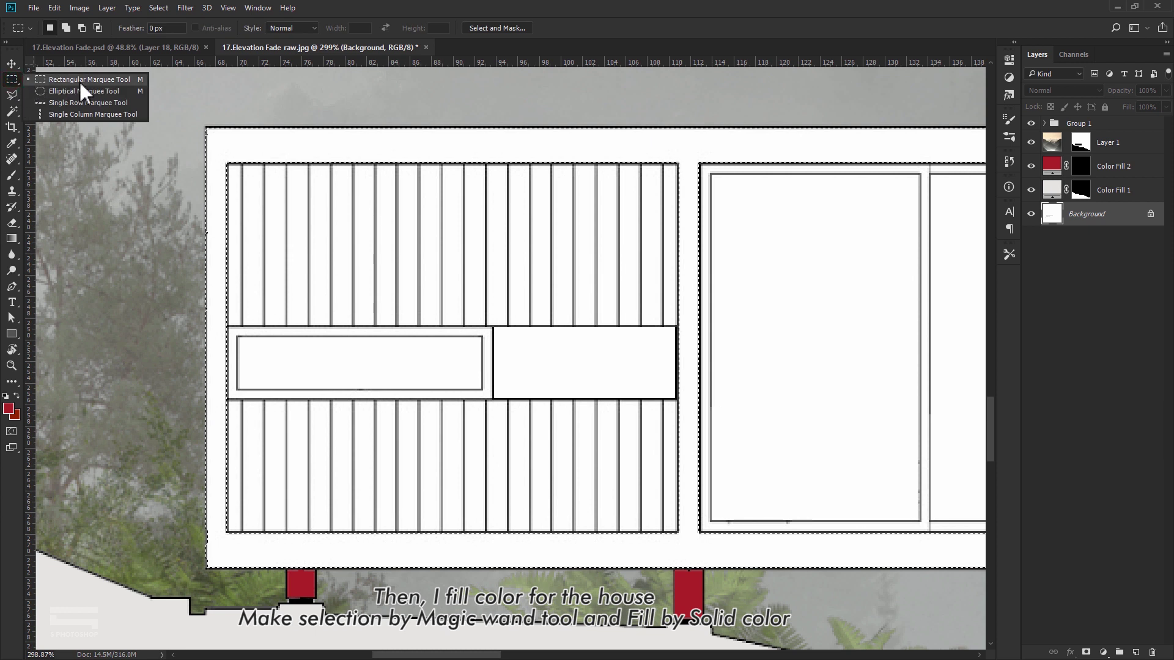
click(86, 80)
click(66, 27)
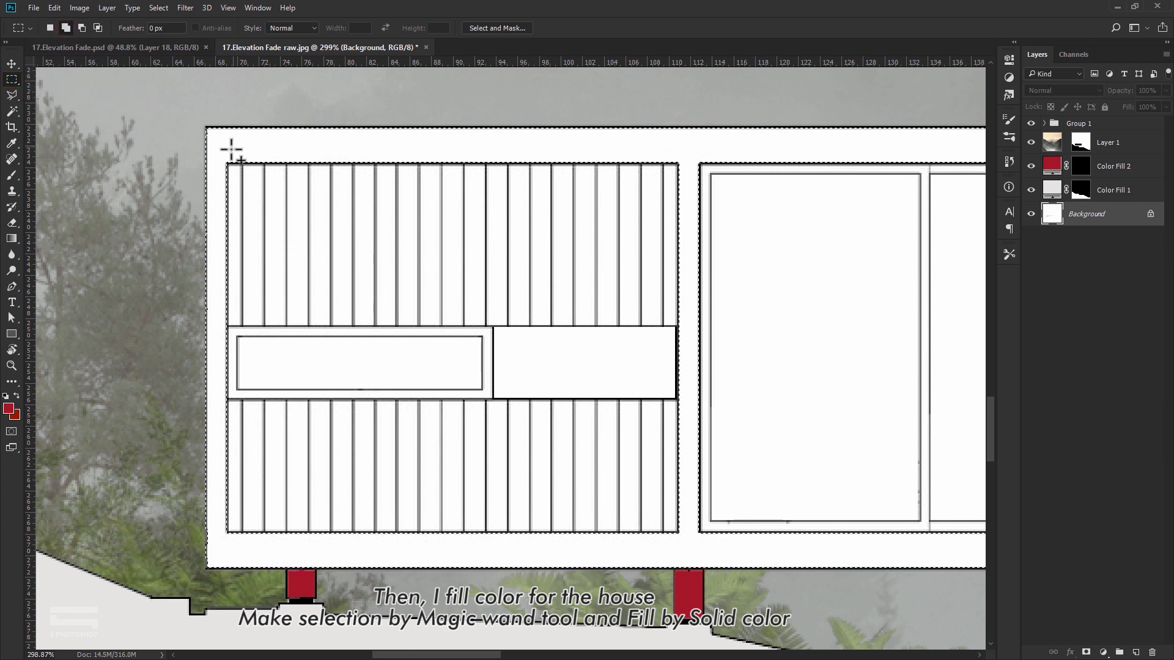
drag(222, 150, 678, 324)
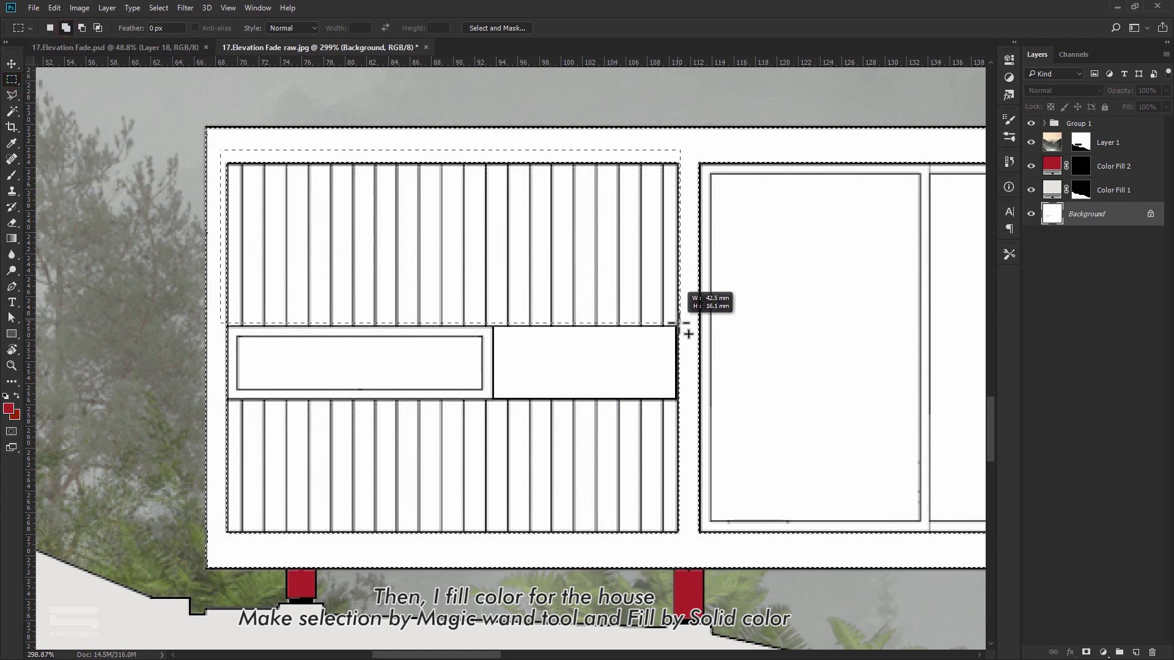
drag(492, 317, 678, 414)
drag(225, 404, 679, 533)
scroll(479, 402, down, 3)
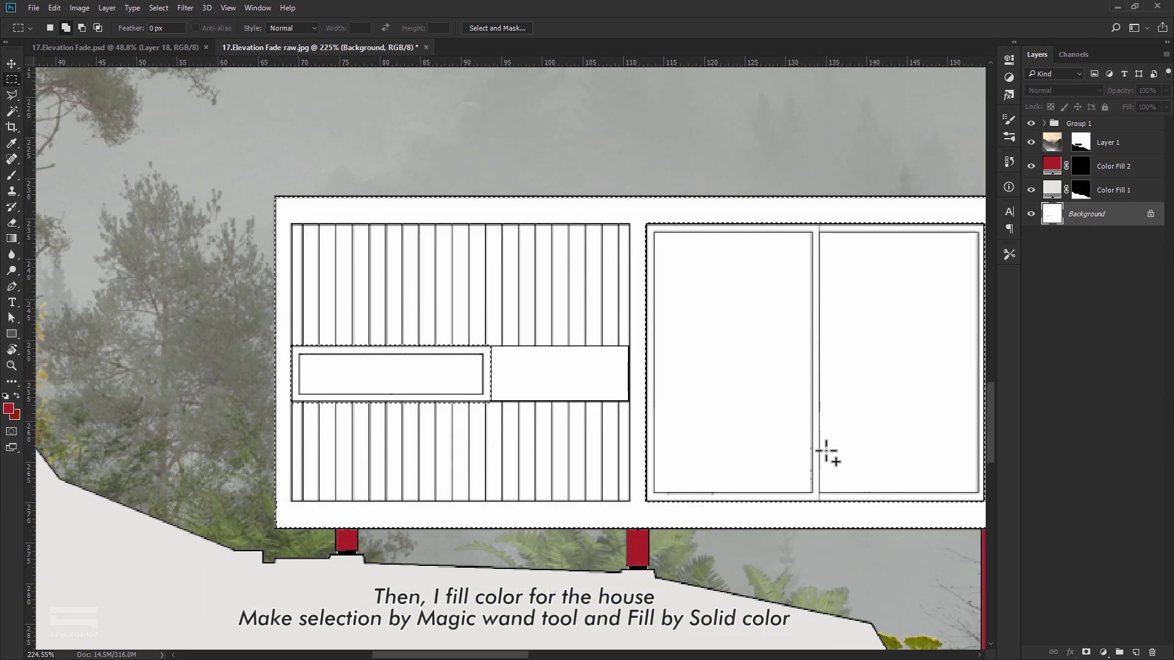
click(1104, 653)
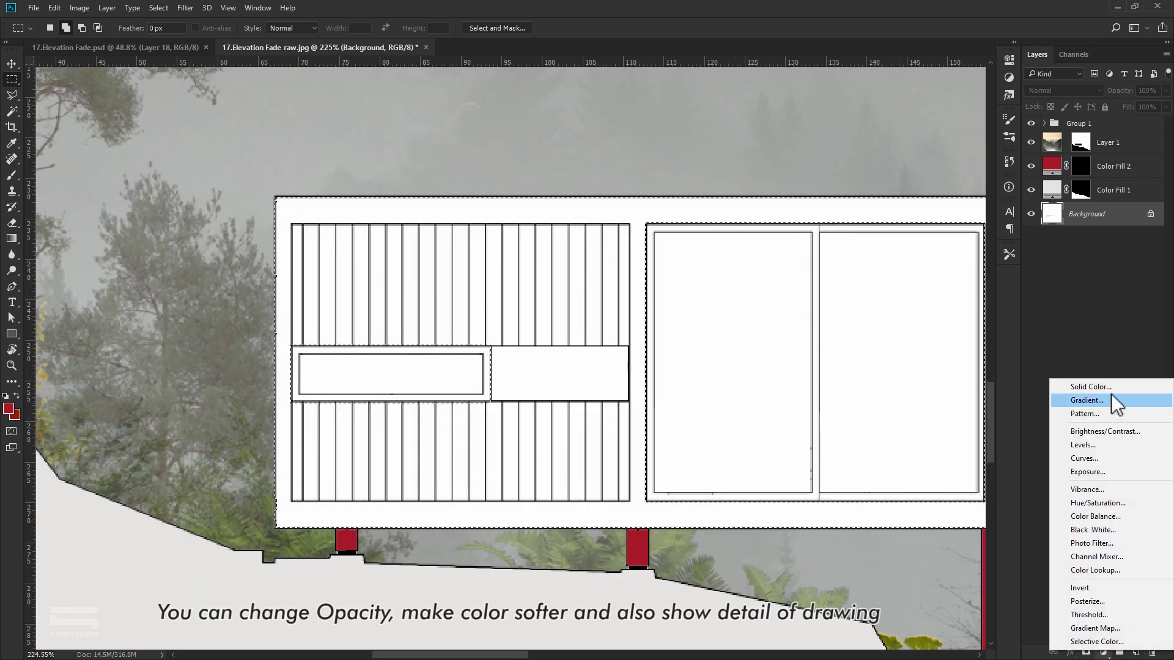
- Fill the house body with a 9b2800 Solid Color layer at 70% opacity
click(1109, 386)
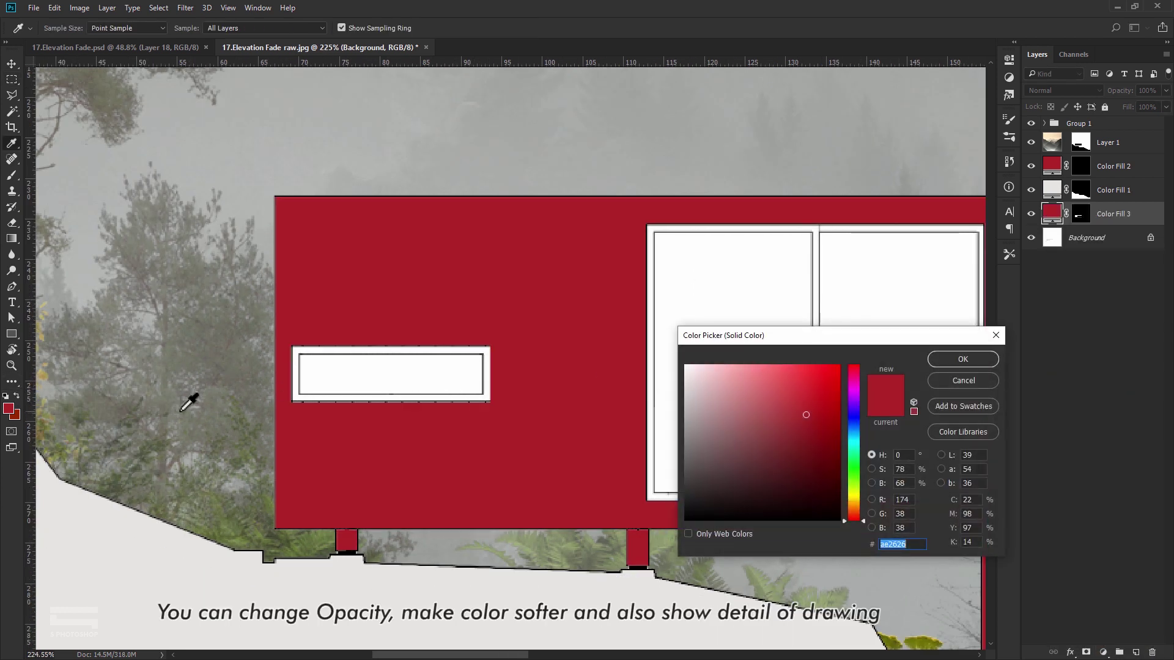
text(9b2800)
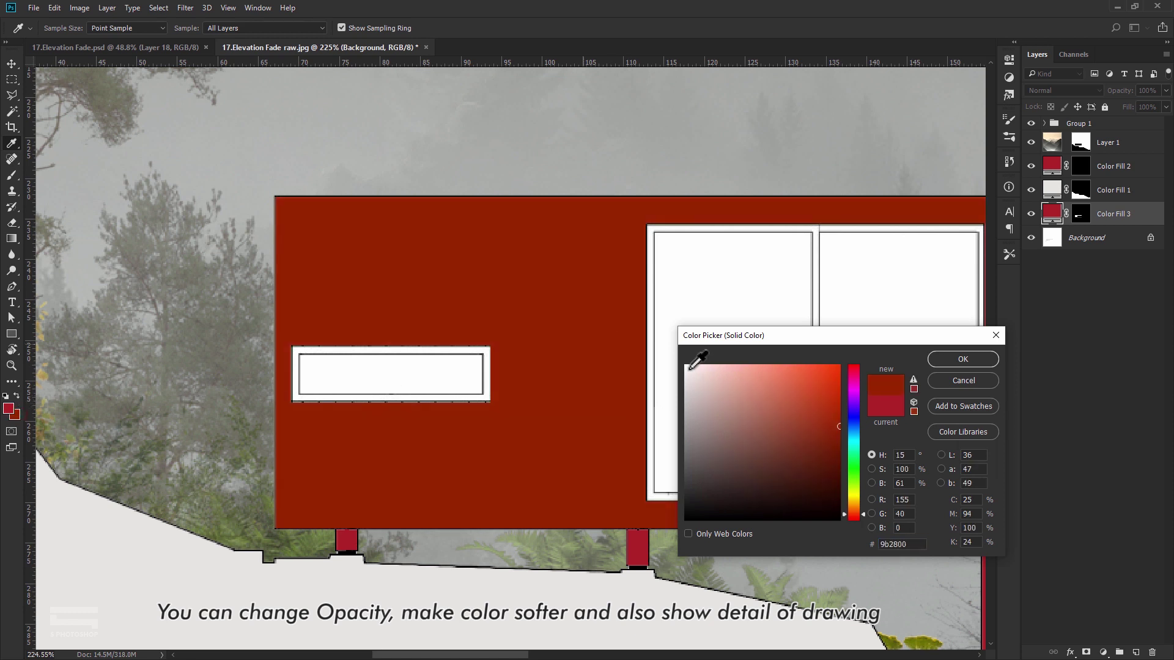
click(962, 359)
scroll(653, 287, up, 2)
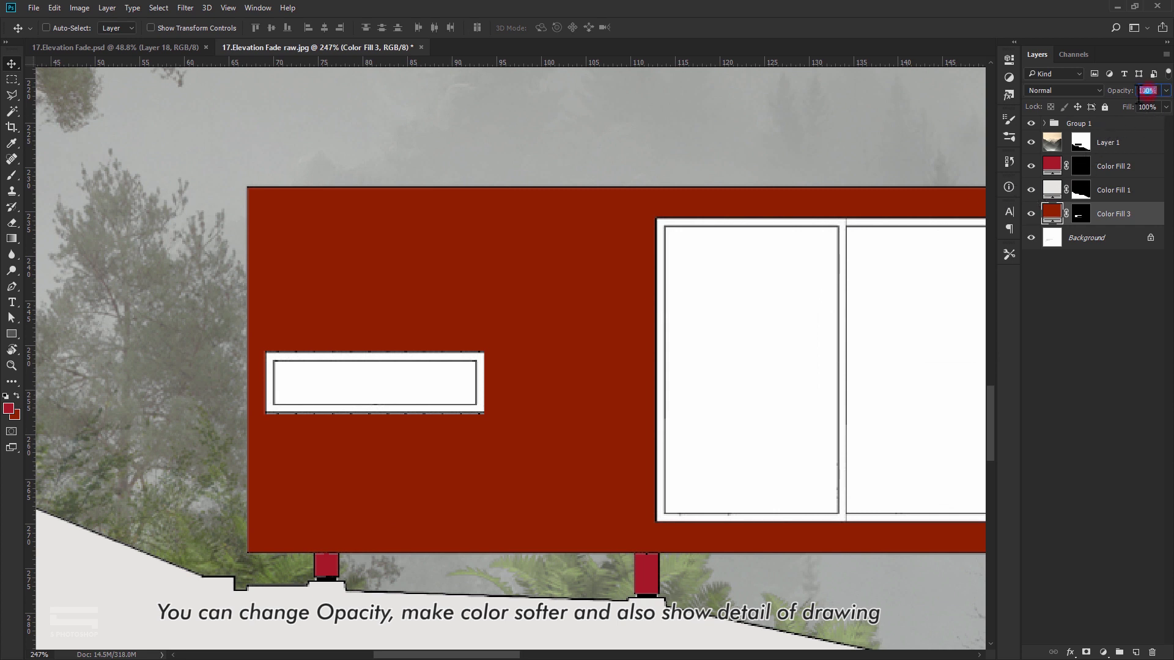
text(0)
scroll(507, 293, down, 3)
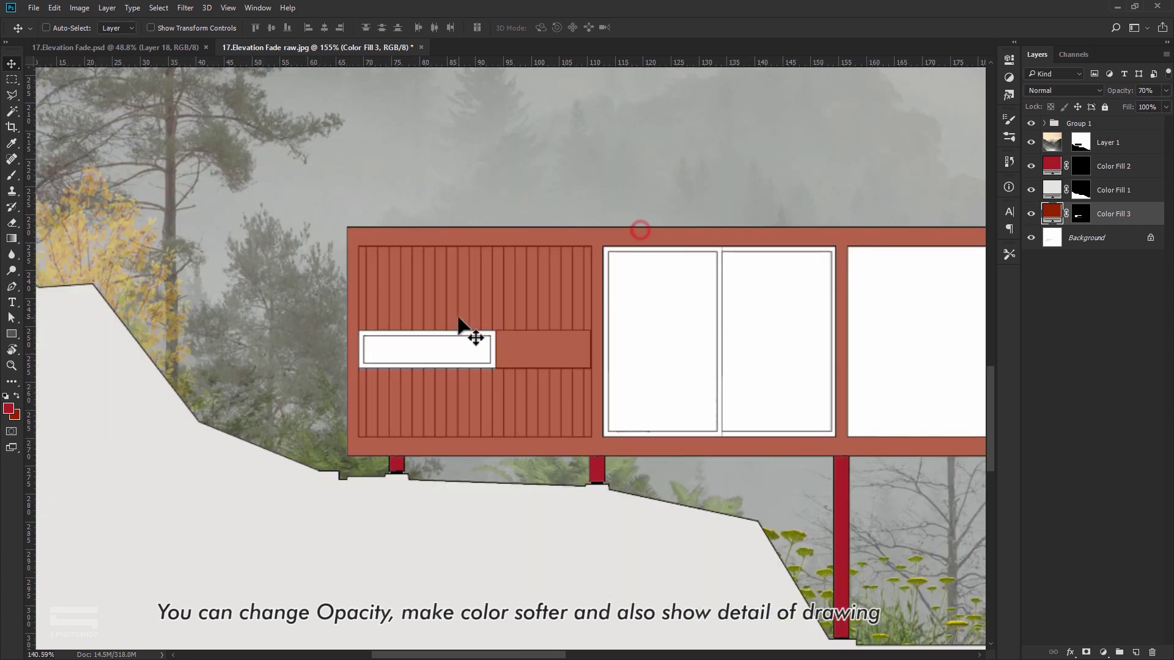
scroll(736, 408, down, 3)
scroll(739, 394, up, 2)
scroll(673, 331, up, 3)
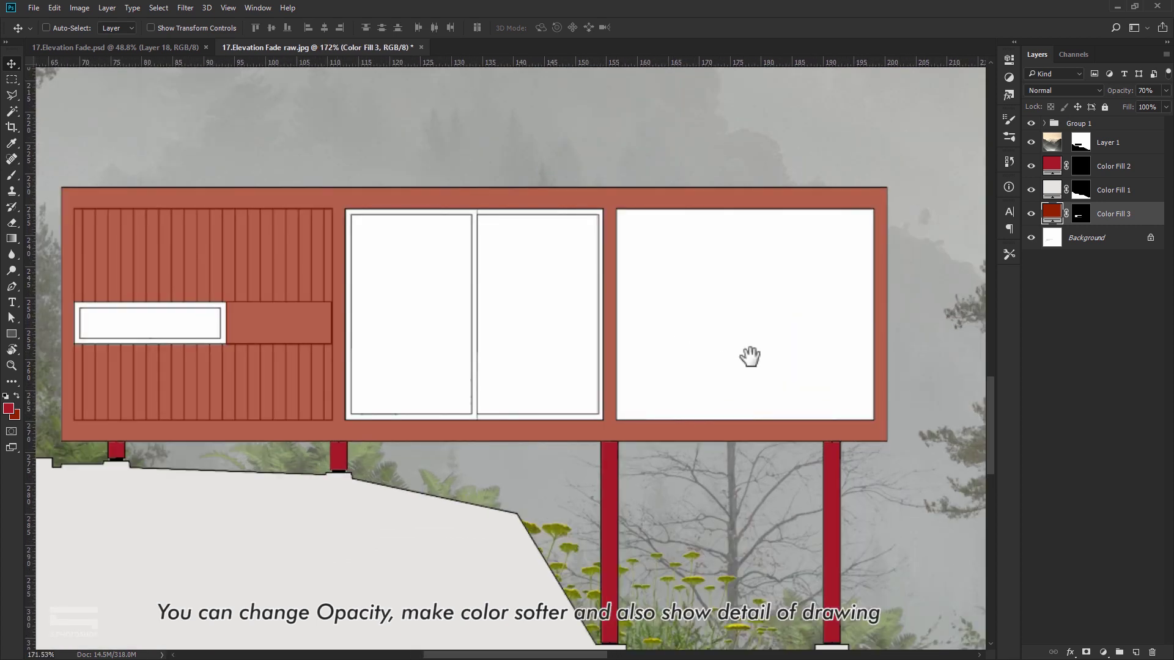
scroll(273, 275, up, 2)
scroll(316, 264, down, 2)
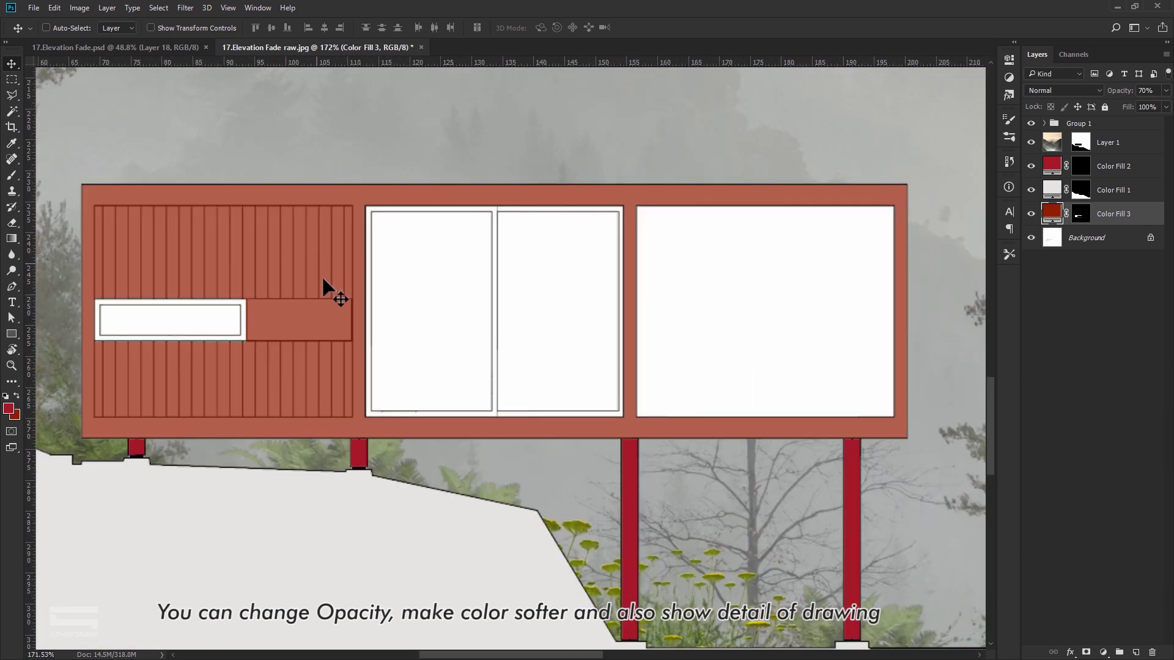
scroll(324, 283, down, 1)
scroll(330, 277, up, 3)
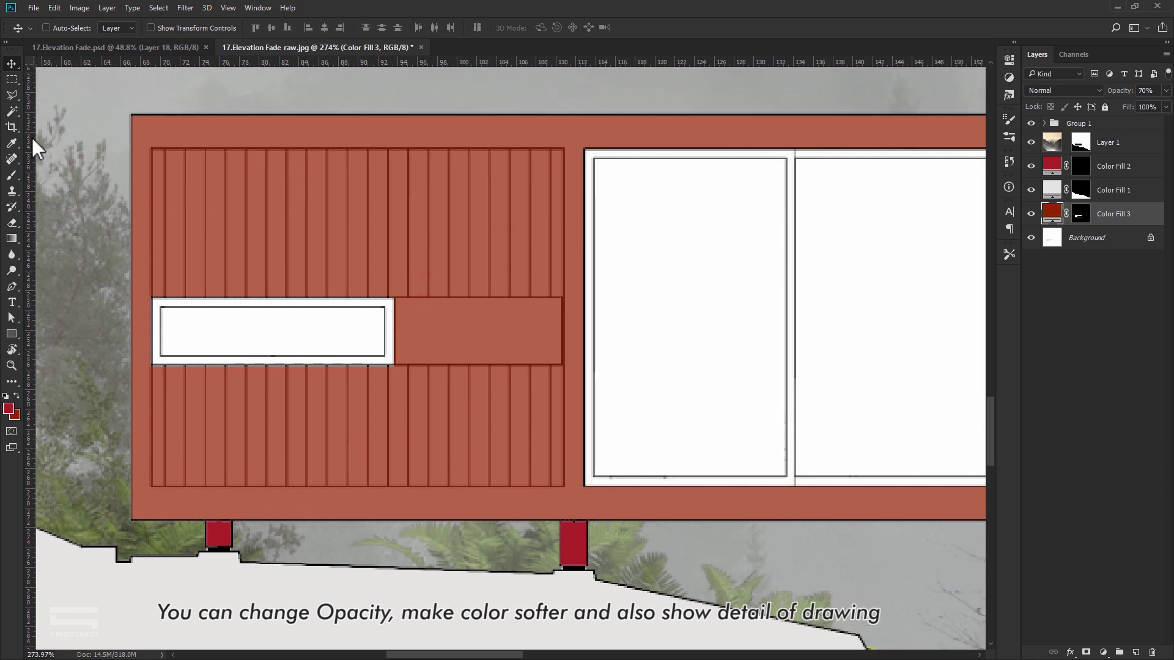
- Magic Wand-select the small window's frame and add the large window frames
click(13, 110)
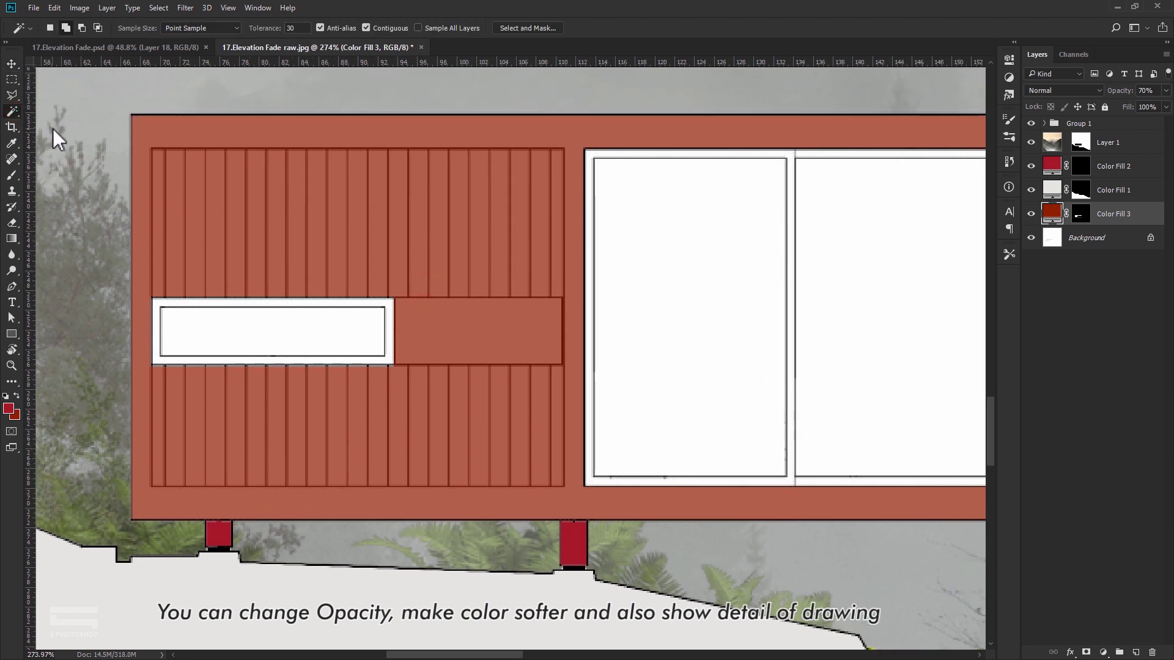
scroll(353, 307, up, 2)
click(391, 308)
scroll(728, 321, left, 2)
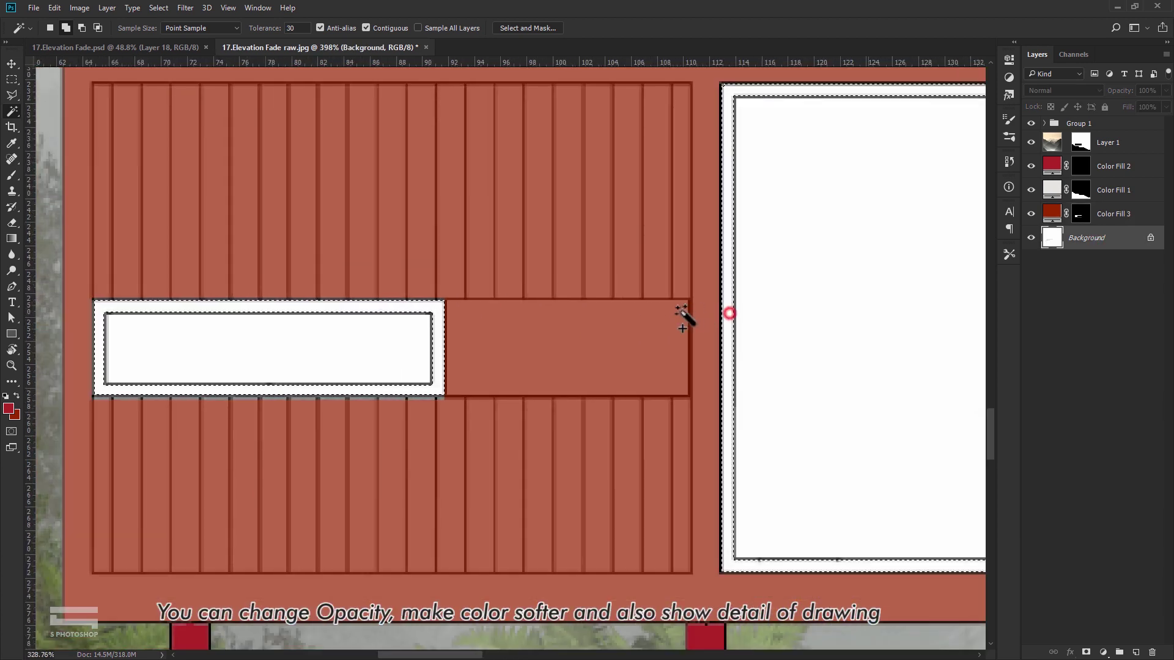
scroll(727, 321, down, 2)
drag(804, 354, 600, 359)
scroll(767, 160, up, 1)
click(759, 149)
- Fill the window frames with a dark maroon 6b3232 Solid Color layer
click(1102, 652)
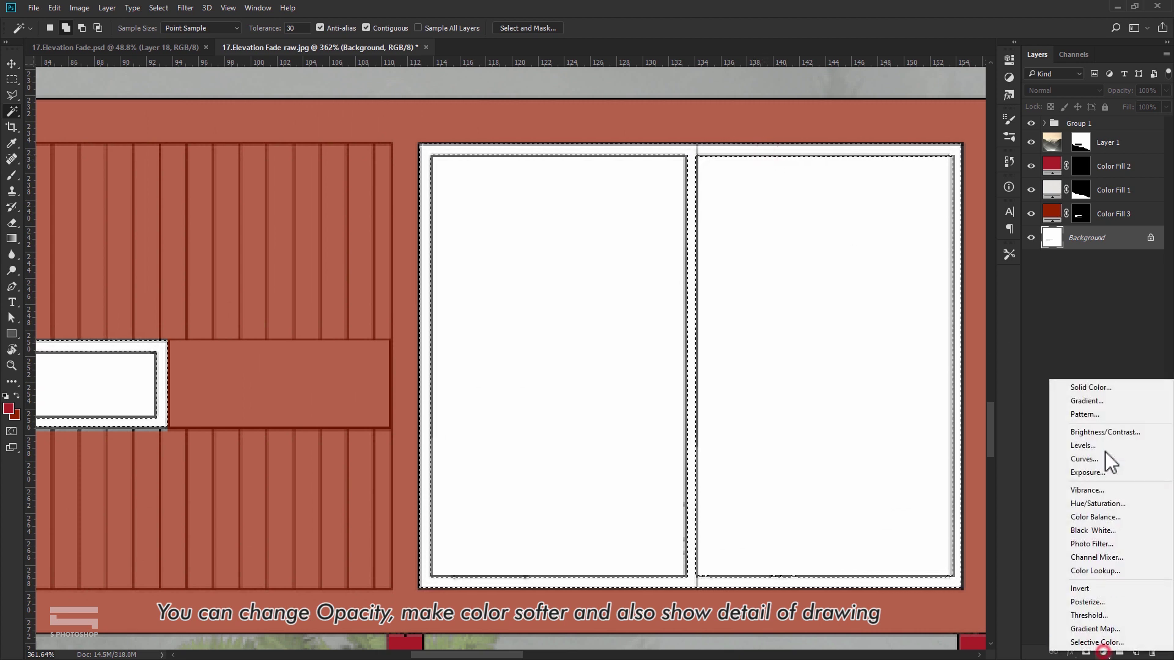
click(1081, 388)
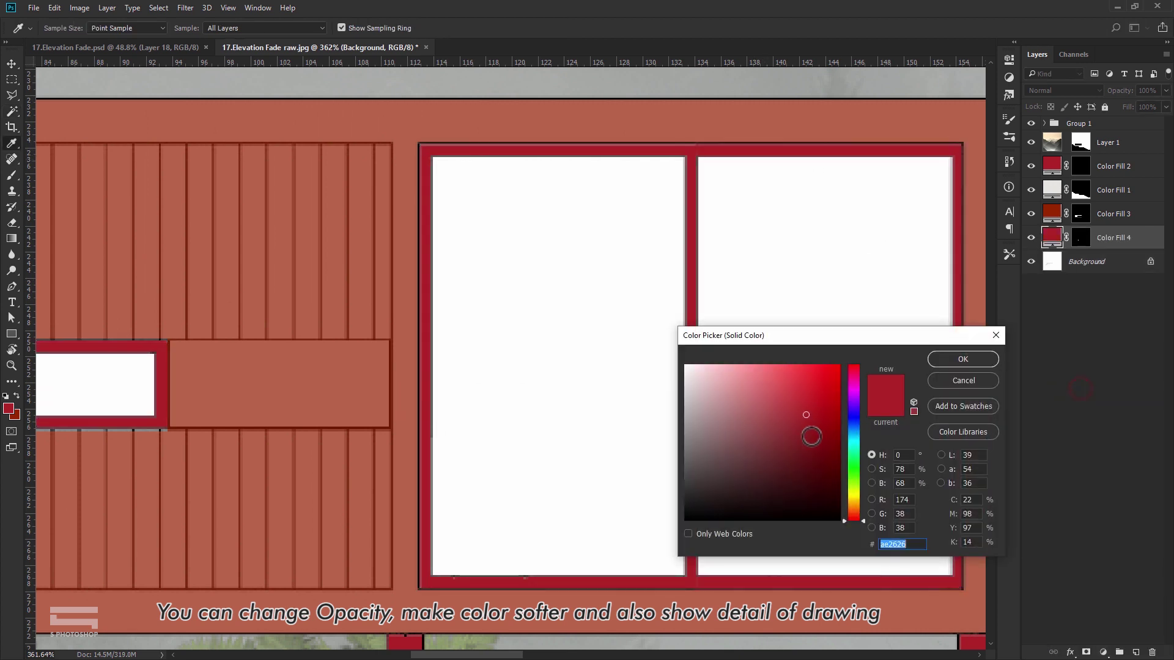
drag(805, 414, 781, 450)
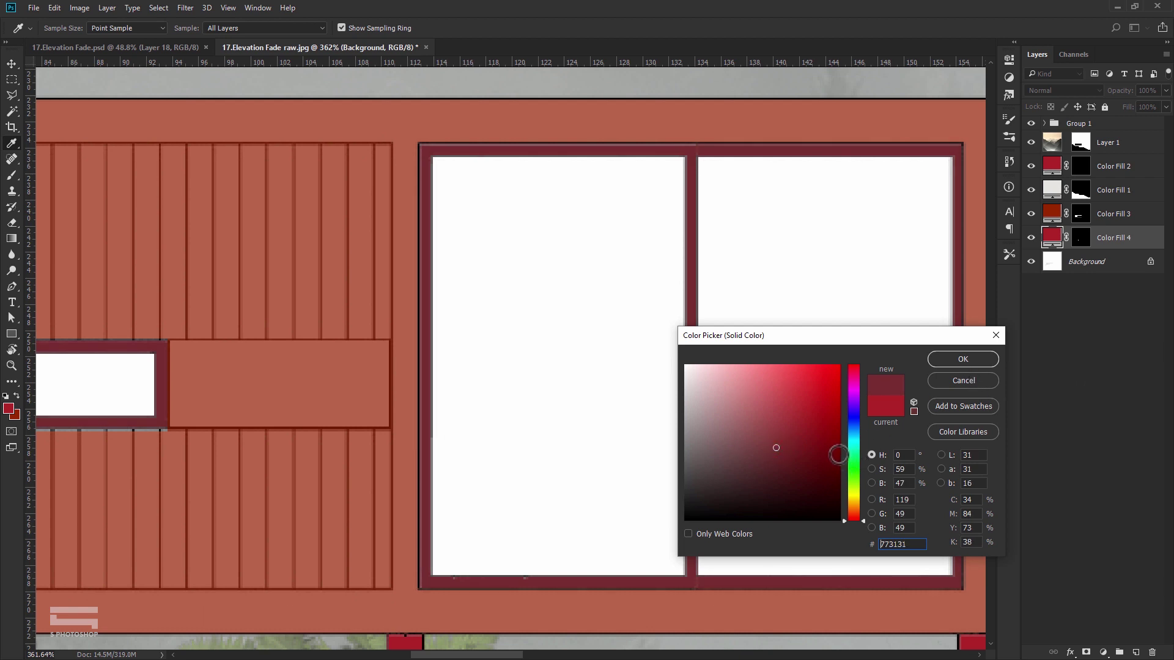
click(772, 453)
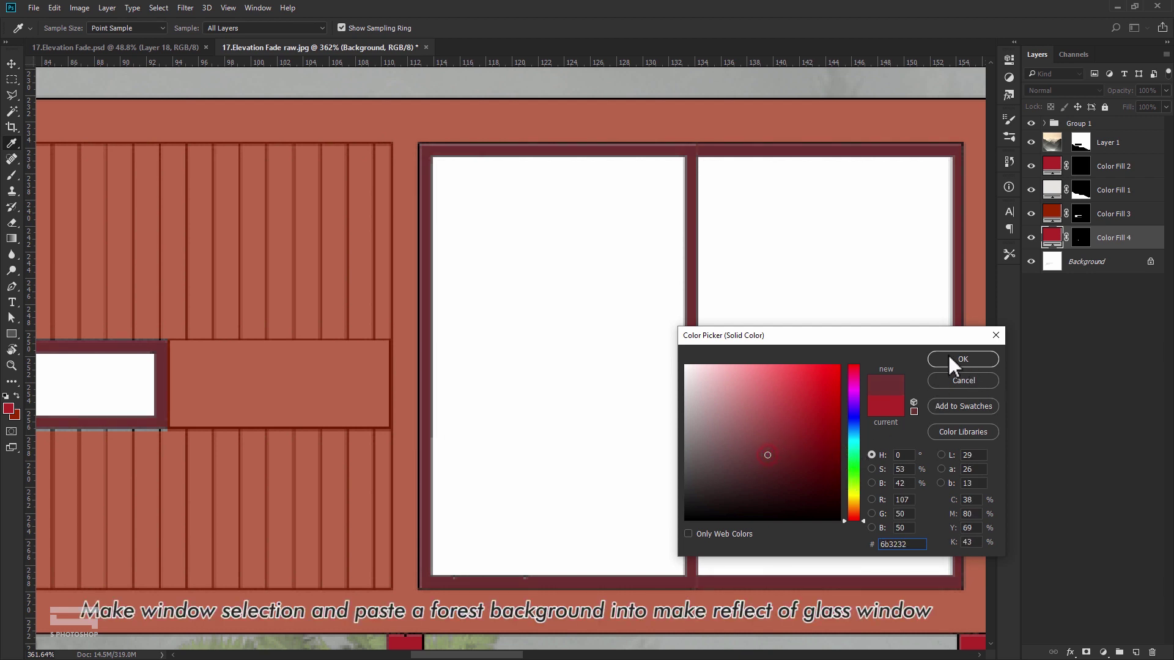
click(951, 361)
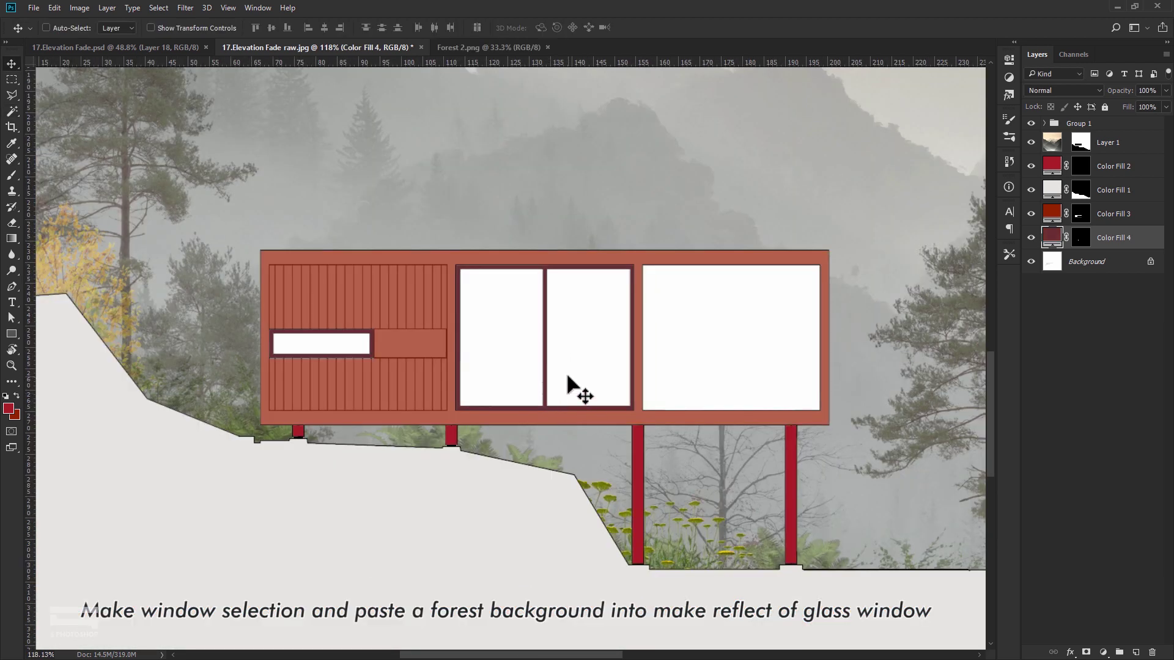
- Take the Forest 2 image and Magic Wand-select the four window panes on the Background layer
scroll(571, 373, up, 1)
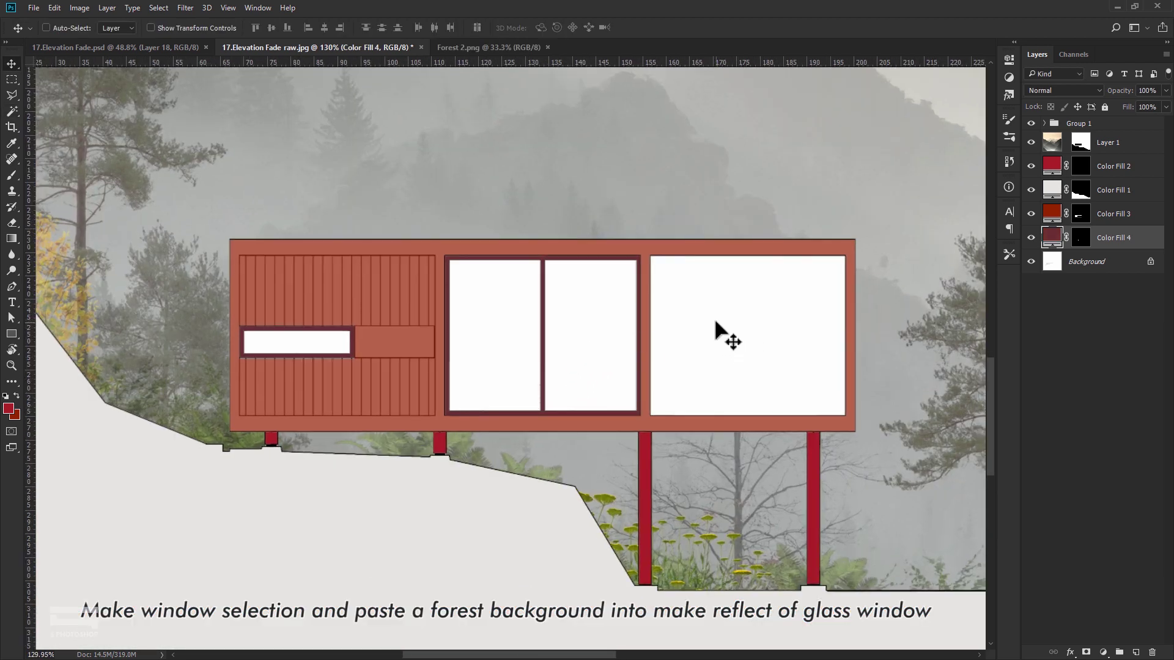
click(479, 48)
scroll(541, 327, down, 2)
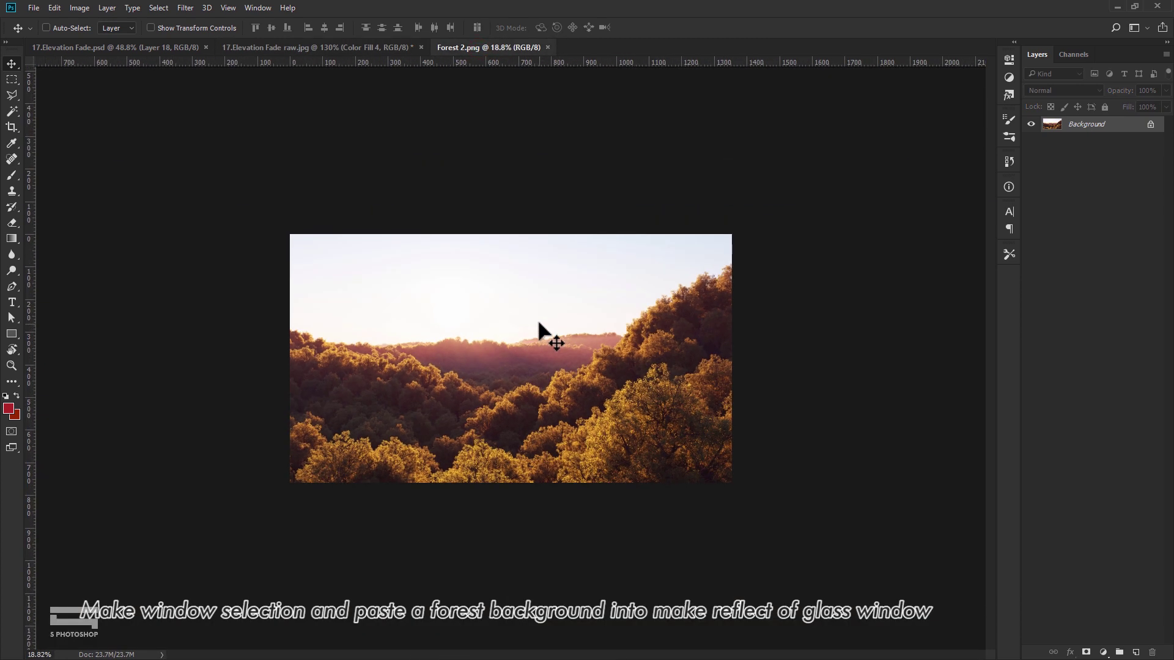
scroll(540, 330, down, 1)
click(331, 47)
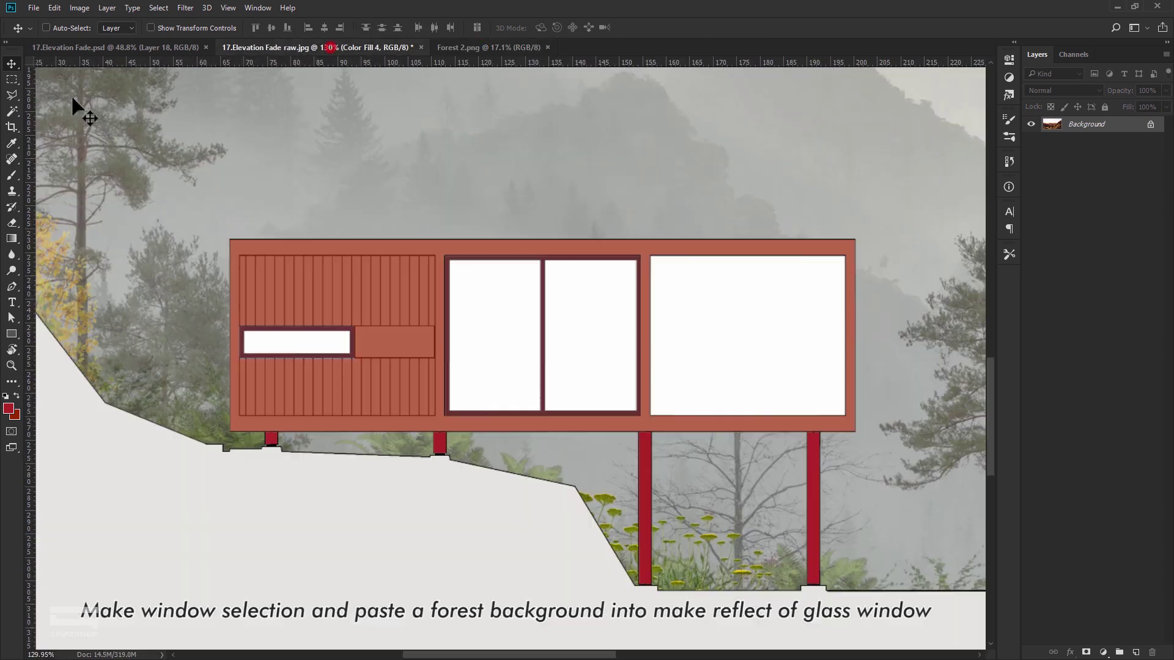
click(12, 114)
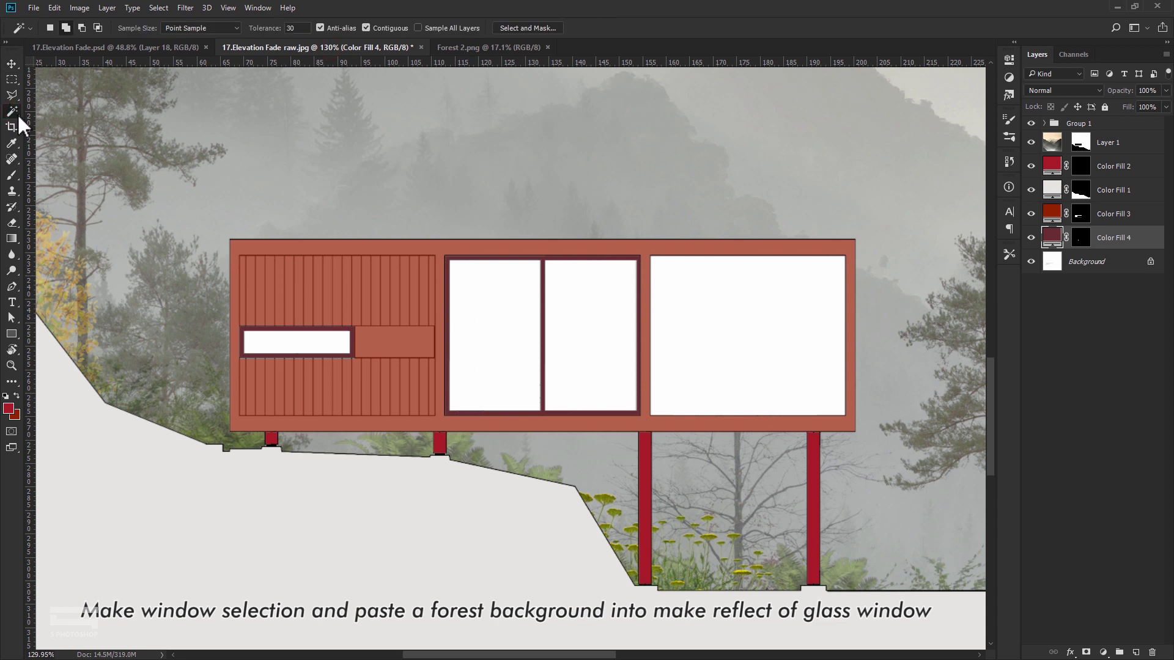
scroll(104, 65, up, 2)
click(1088, 260)
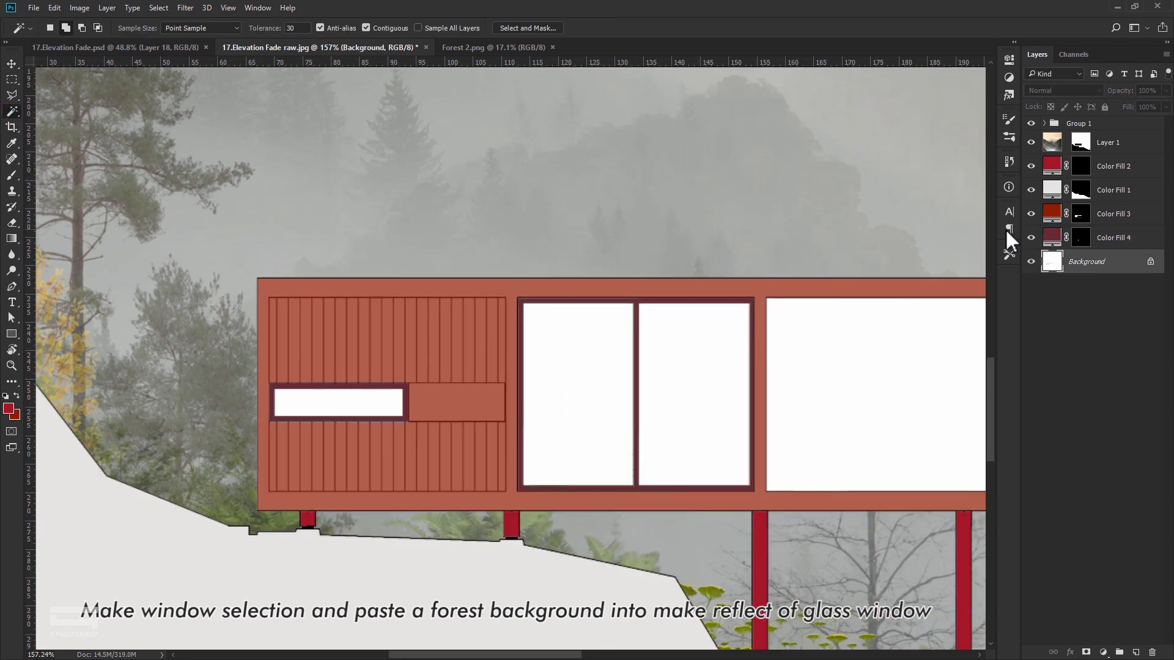
click(845, 375)
shift+click(708, 374)
shift+click(594, 379)
shift+click(369, 398)
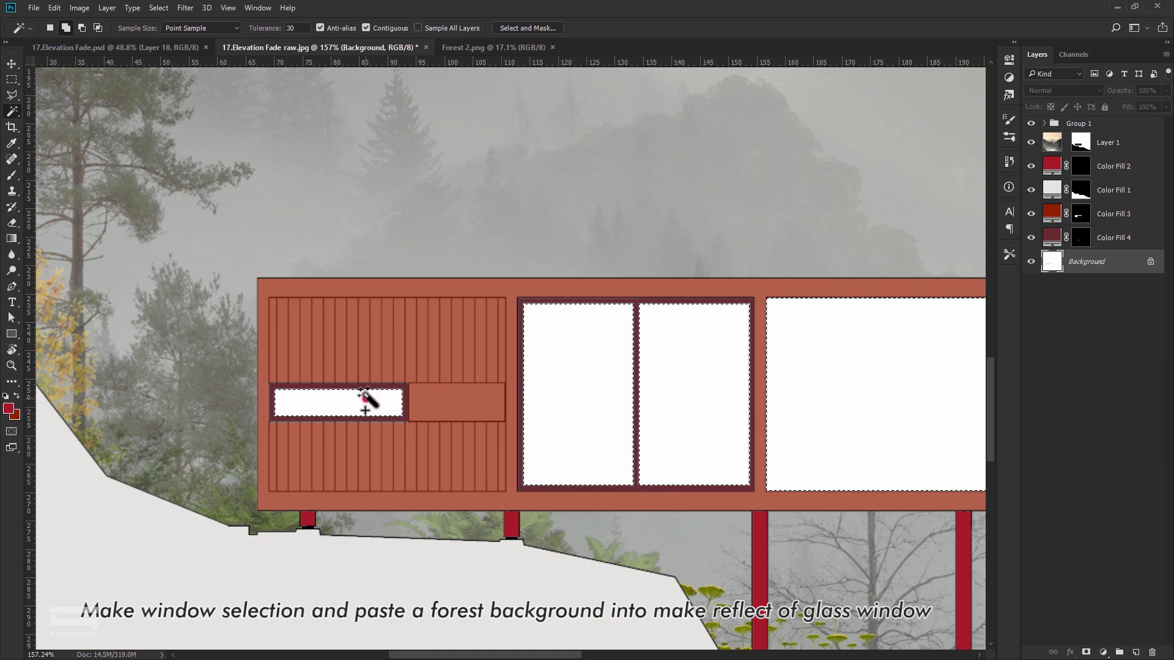
scroll(752, 310, down, 3)
- Paste the forest into the window selection, scaled to about half and shifted so orange trees fill the glass
key(ctrl+shift+alt+v)
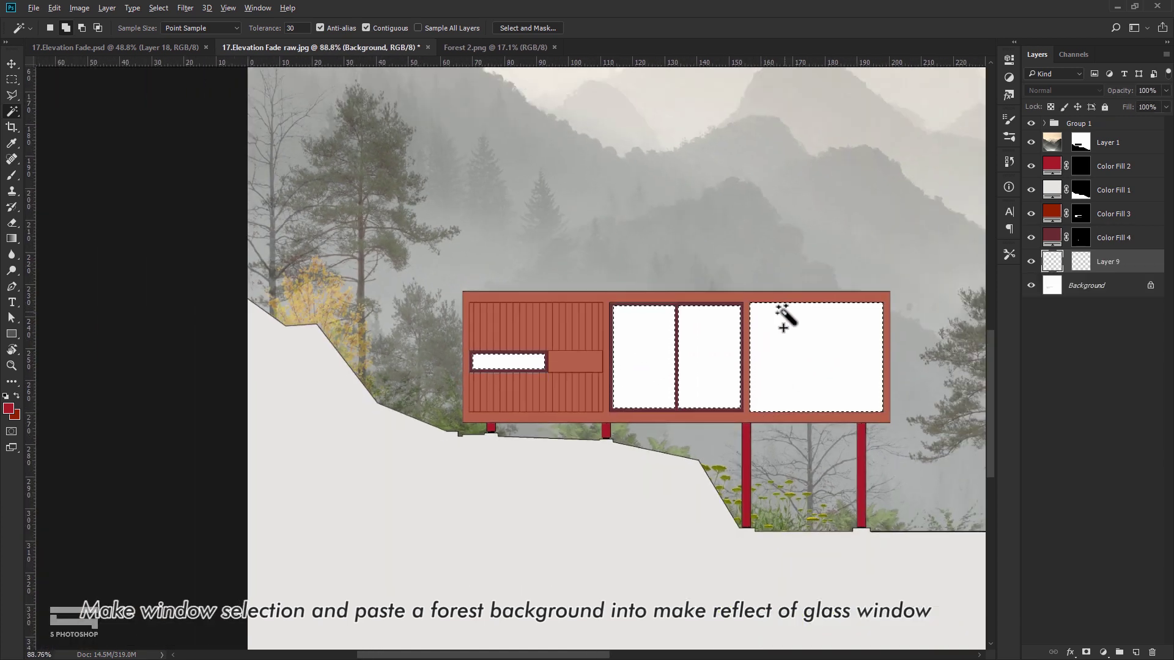
key(ctrl+t)
key(ctrl+0)
drag(675, 313, 542, 371)
scroll(526, 367, down, 2)
drag(893, 225, 581, 401)
mouse_move(511, 471)
mouse_down()
mouse_move(524, 413)
mouse_move(517, 438)
mouse_move(458, 441)
mouse_move(486, 438)
mouse_up()
scroll(520, 410, up, 2)
scroll(490, 441, up, 2)
key(Return)
scroll(535, 449, up, 1)
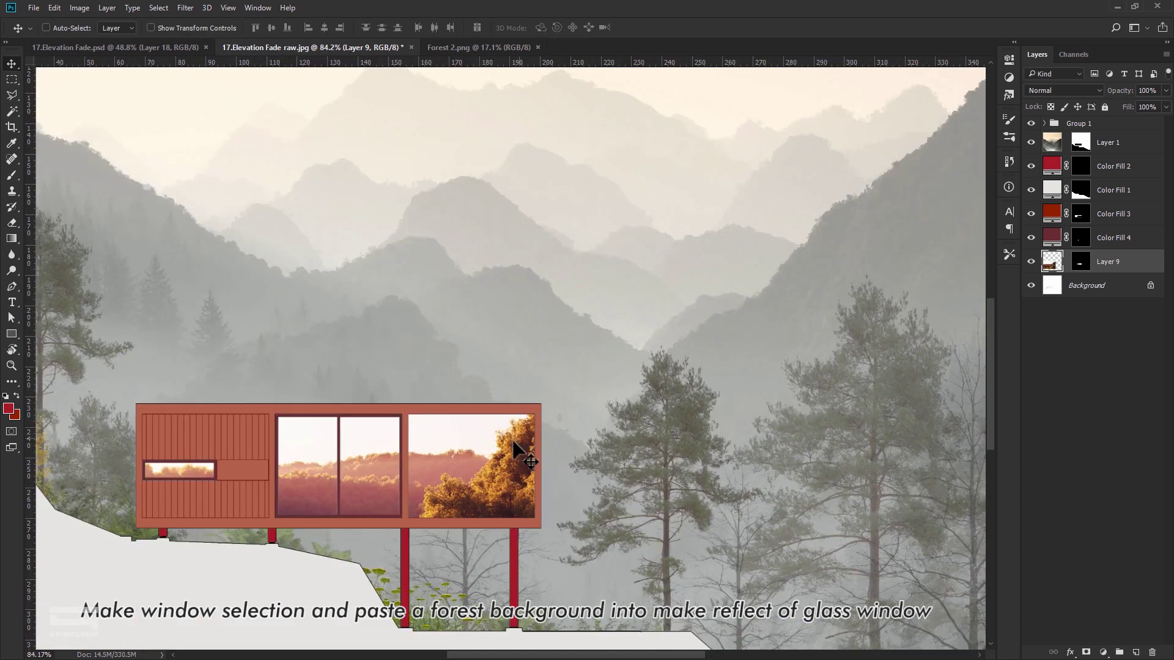
scroll(529, 428, up, 2)
scroll(524, 406, up, 1)
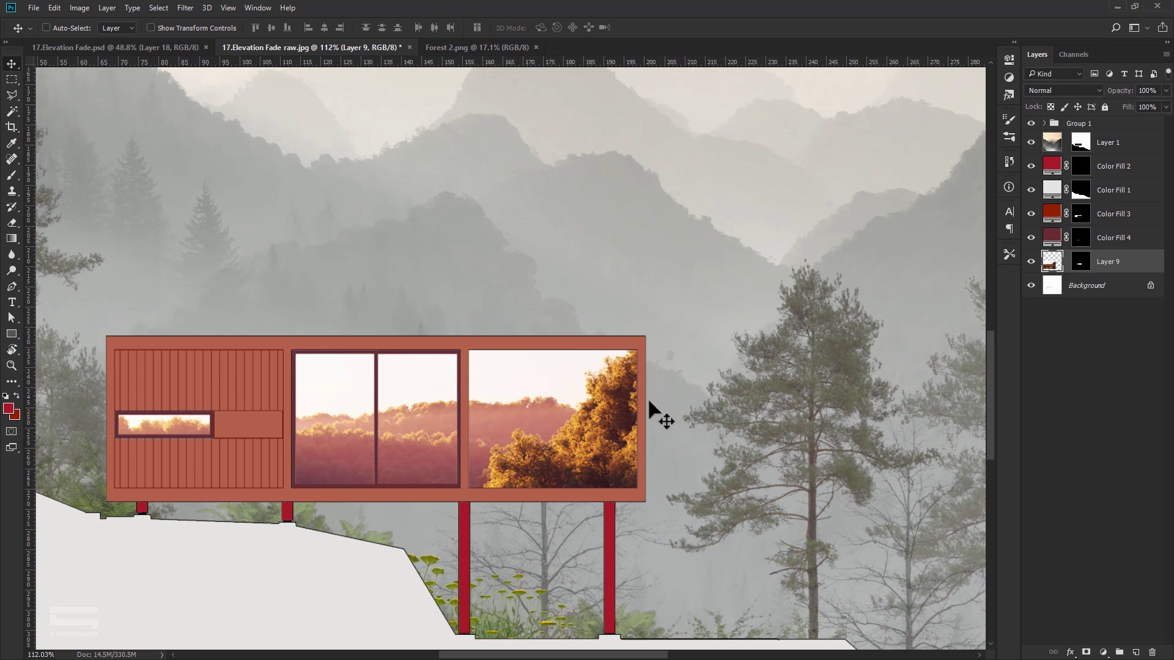
drag(1096, 252, 1080, 263)
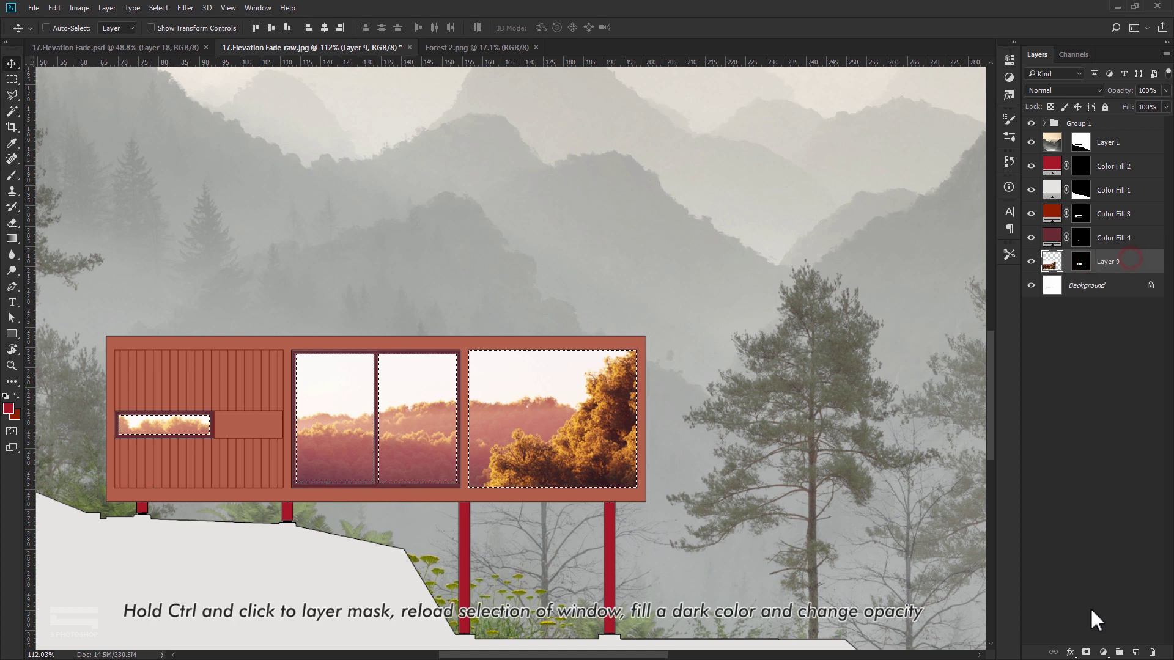
- Add a dark brown Solid Color tint over the windows at roughly half opacity
click(1102, 653)
click(1086, 388)
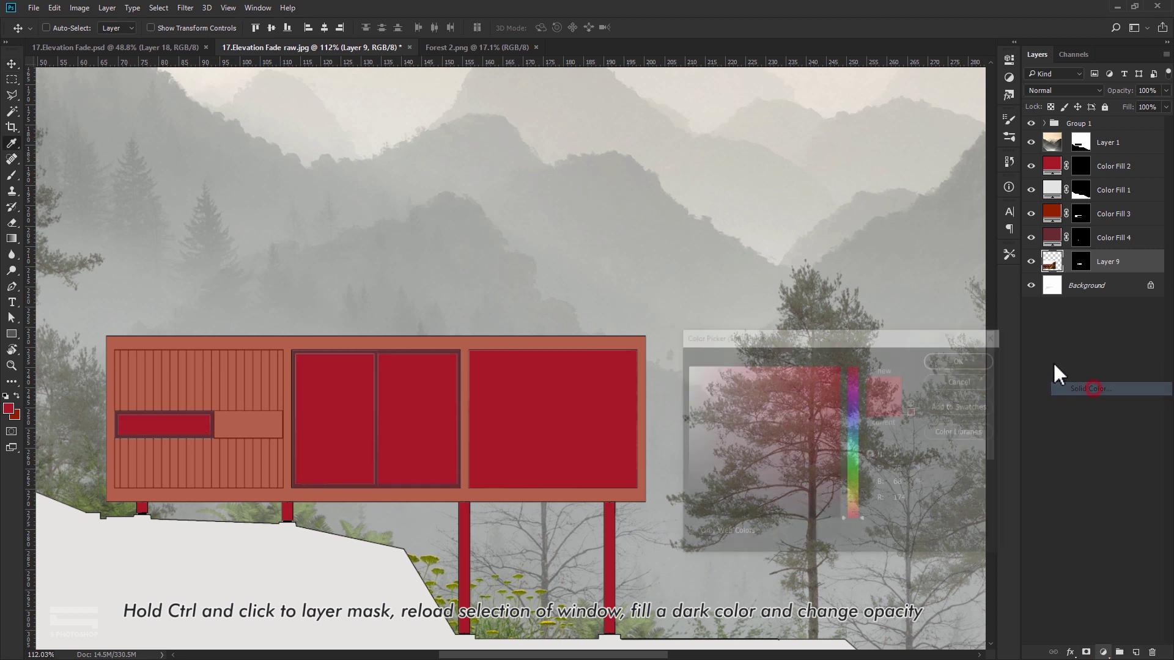
drag(863, 458, 859, 513)
drag(807, 461, 810, 473)
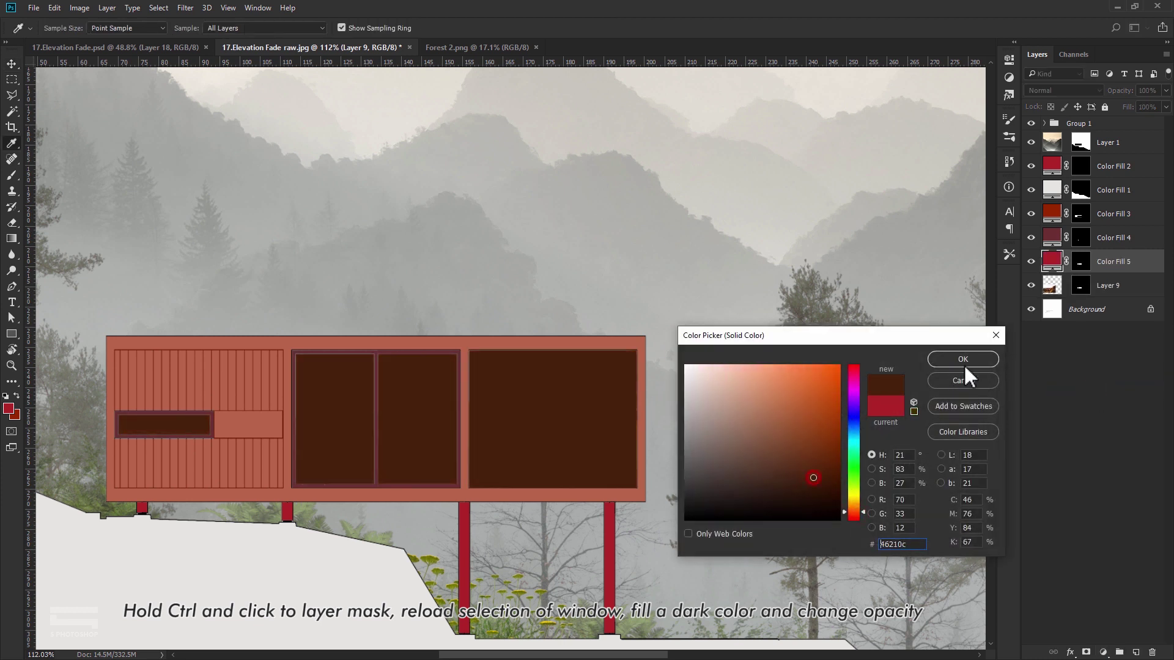
click(963, 360)
click(1166, 90)
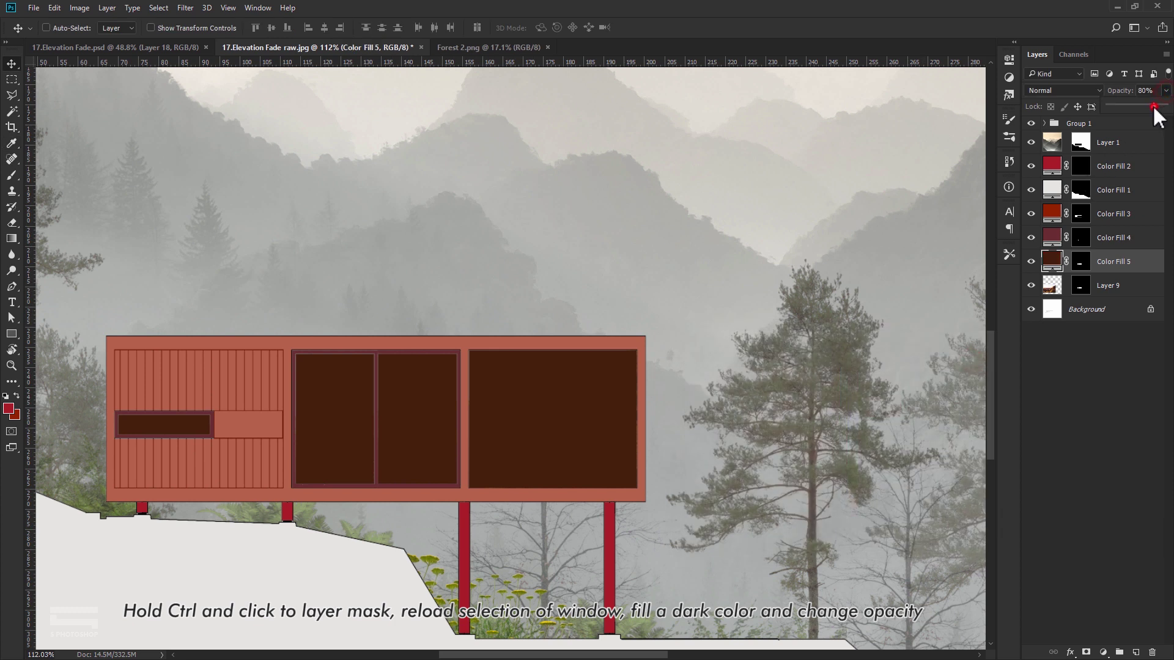
drag(1153, 110, 1147, 109)
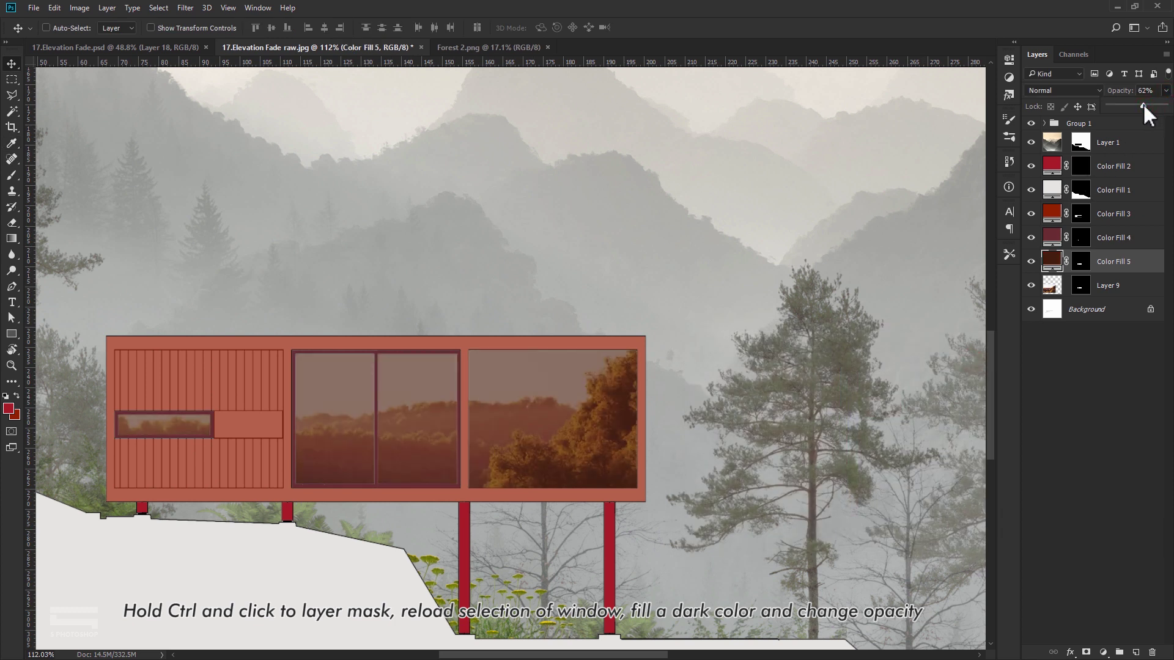
drag(1144, 112, 1142, 110)
mouse_move(632, 367)
mouse_down()
mouse_move(568, 376)
mouse_move(598, 356)
mouse_up()
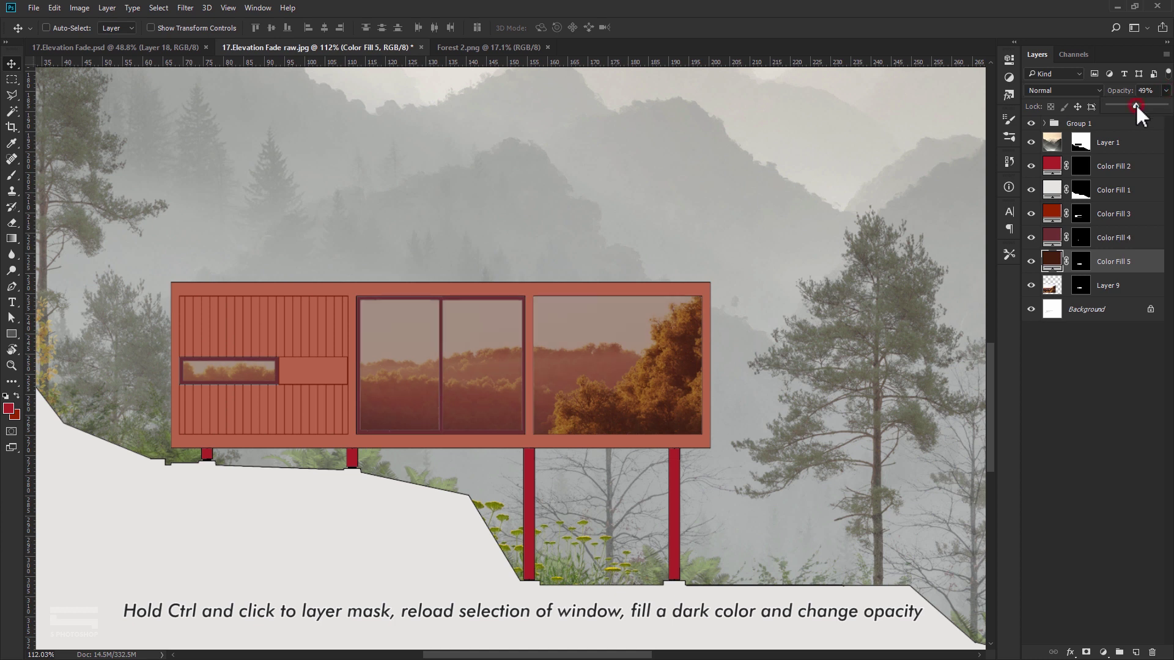
- Set the forest Layer 9 to 58% opacity and nudge it slightly right
click(1122, 287)
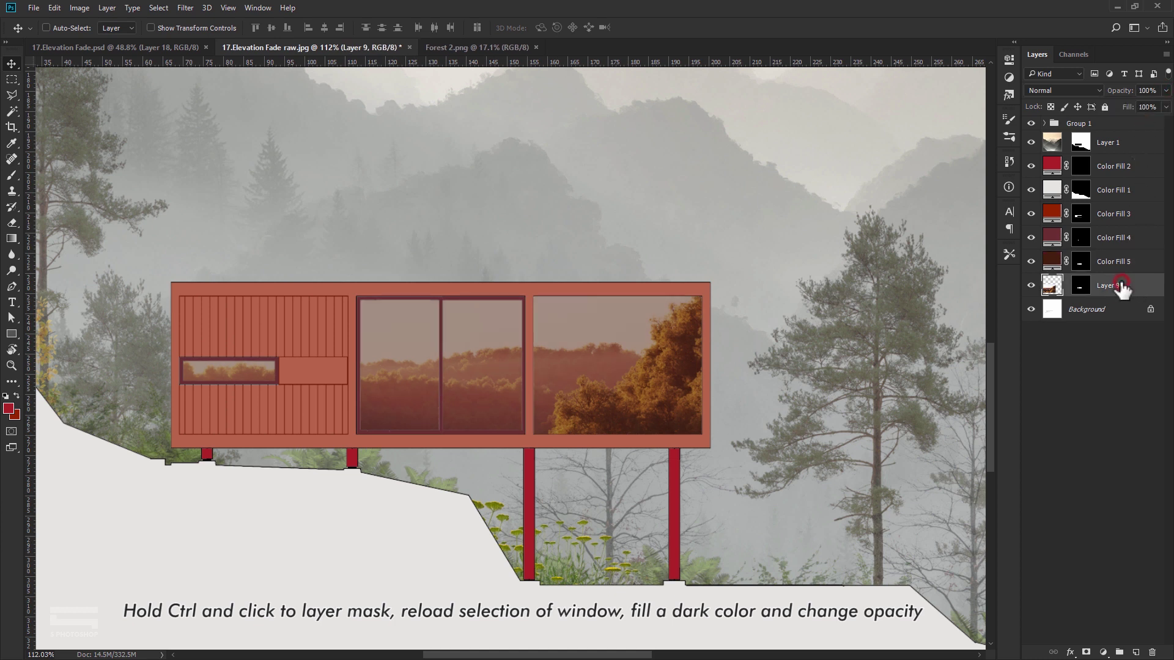
scroll(613, 297, down, 2)
scroll(641, 373, up, 2)
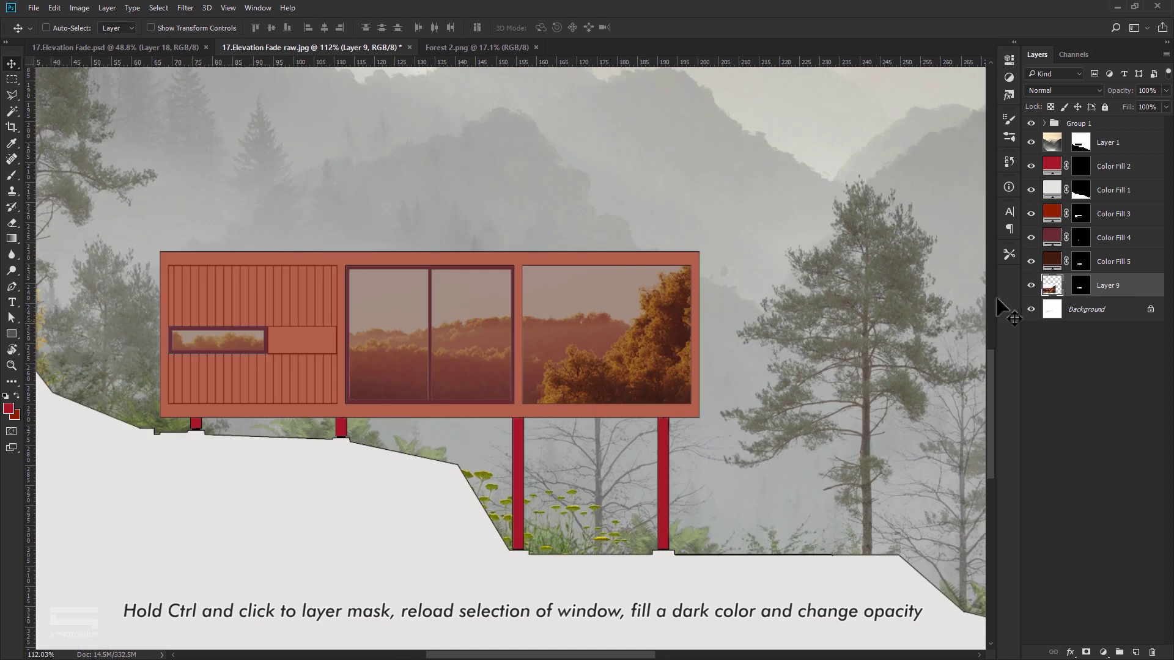
click(1165, 90)
drag(1166, 104, 1139, 103)
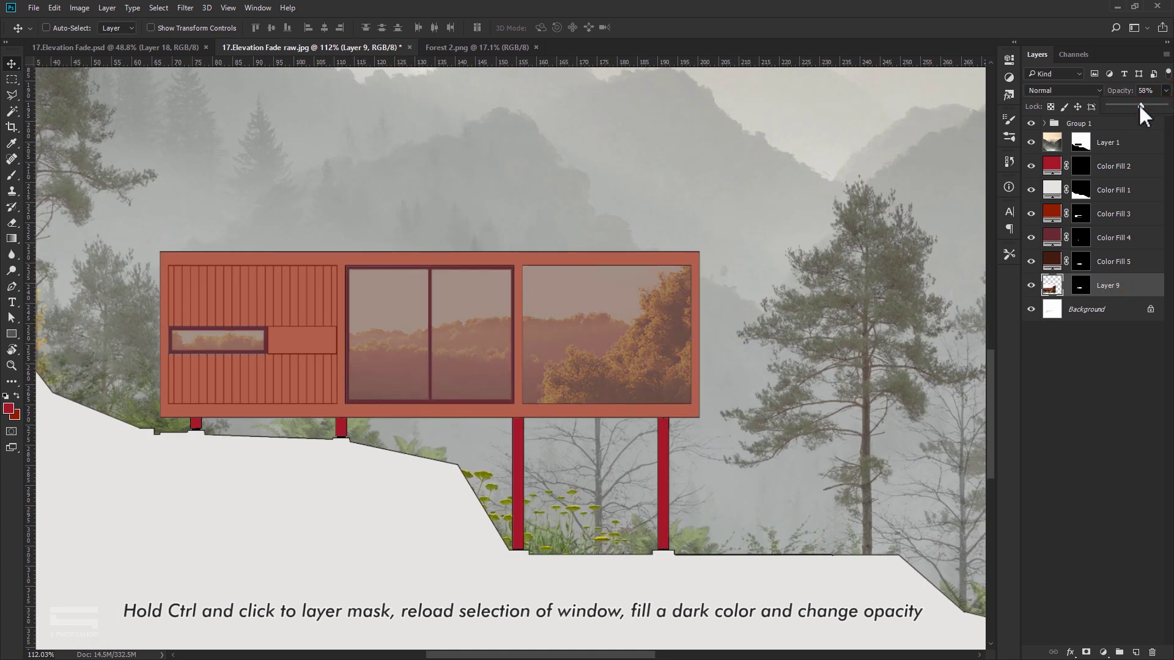
drag(585, 361, 658, 359)
scroll(608, 317, down, 1)
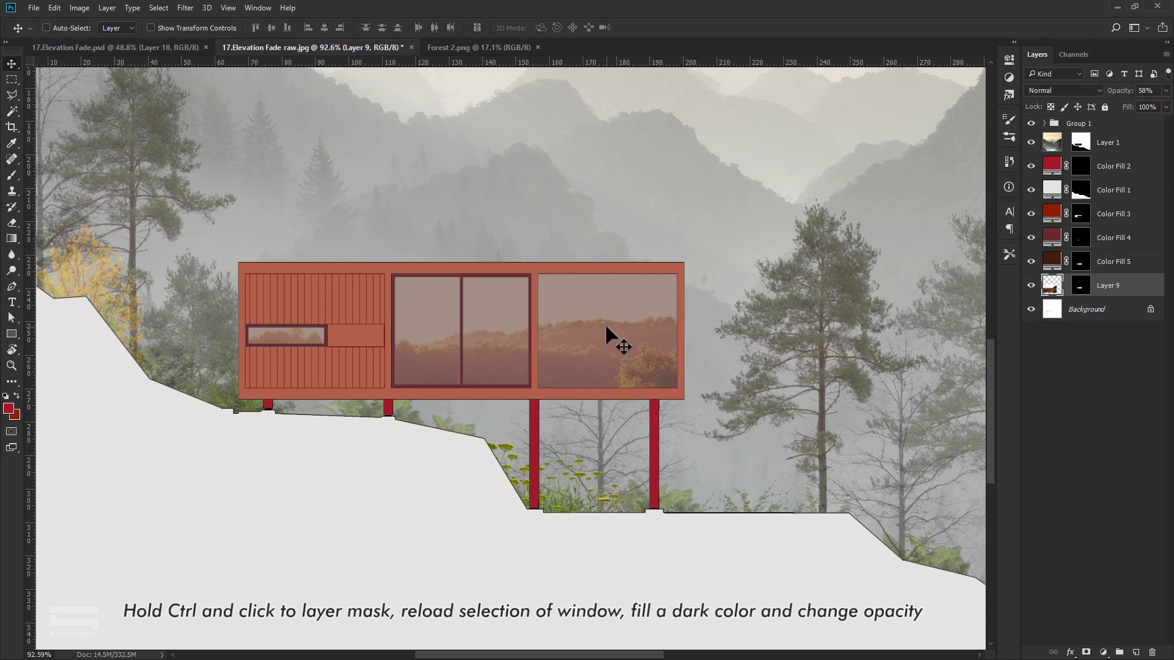
scroll(604, 322, up, 1)
- Marquee the middle window, then subtract its interior to leave top and right strips
scroll(611, 340, left, 2)
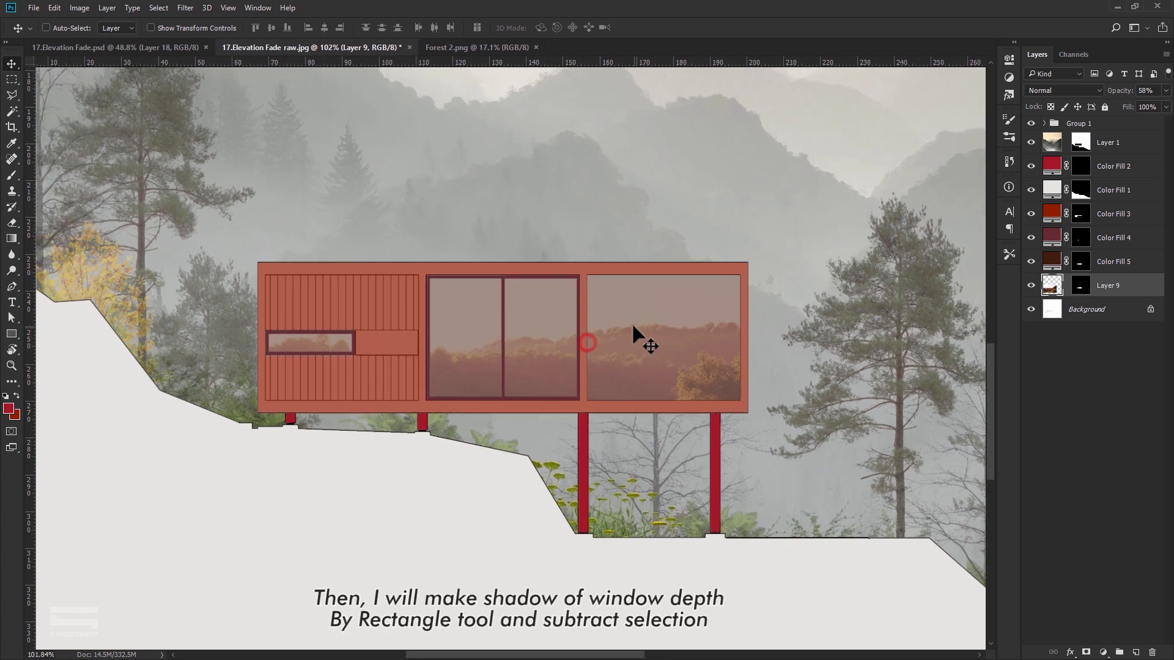
scroll(632, 321, up, 1)
scroll(482, 324, up, 1)
scroll(471, 320, up, 1)
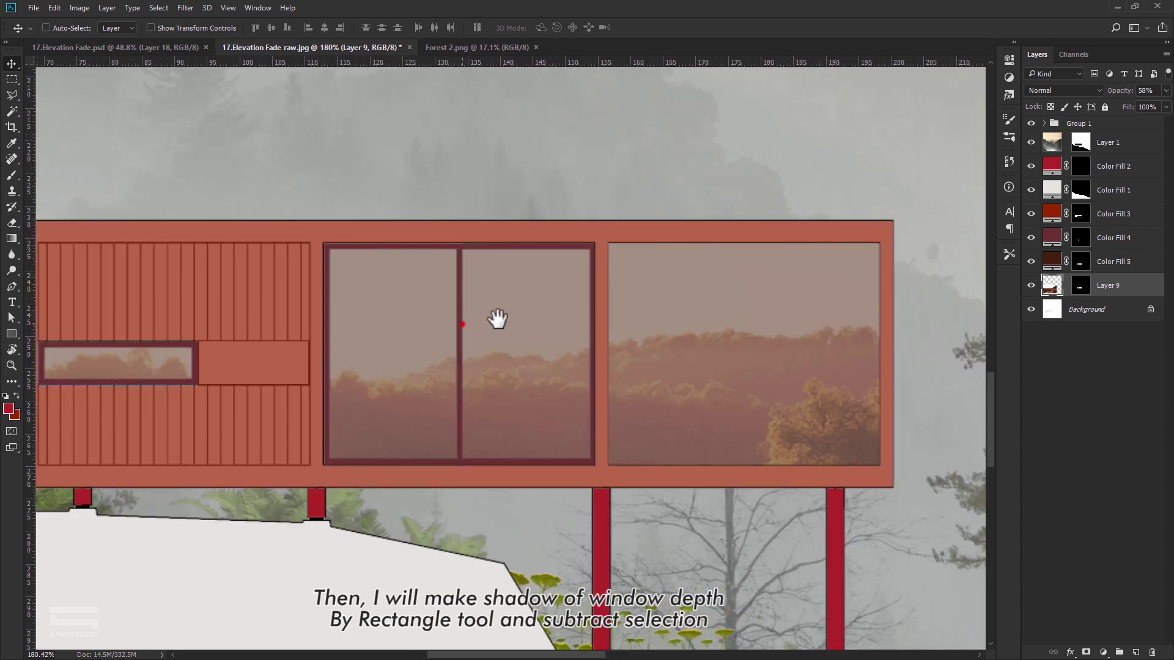
scroll(497, 318, left, 2)
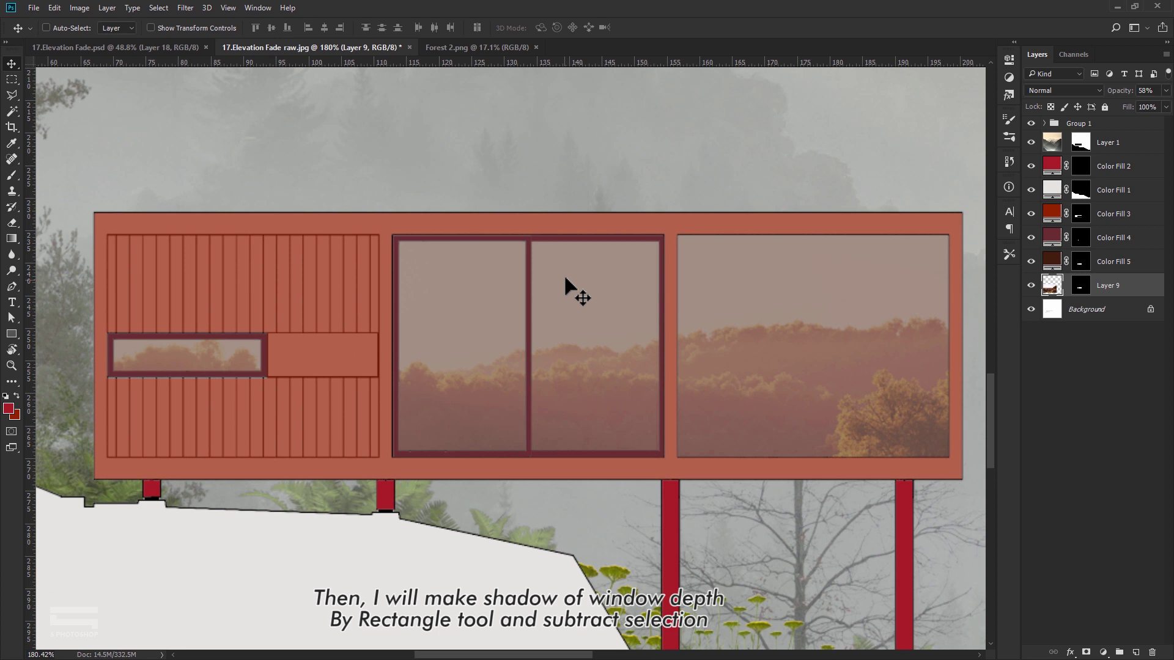
click(12, 81)
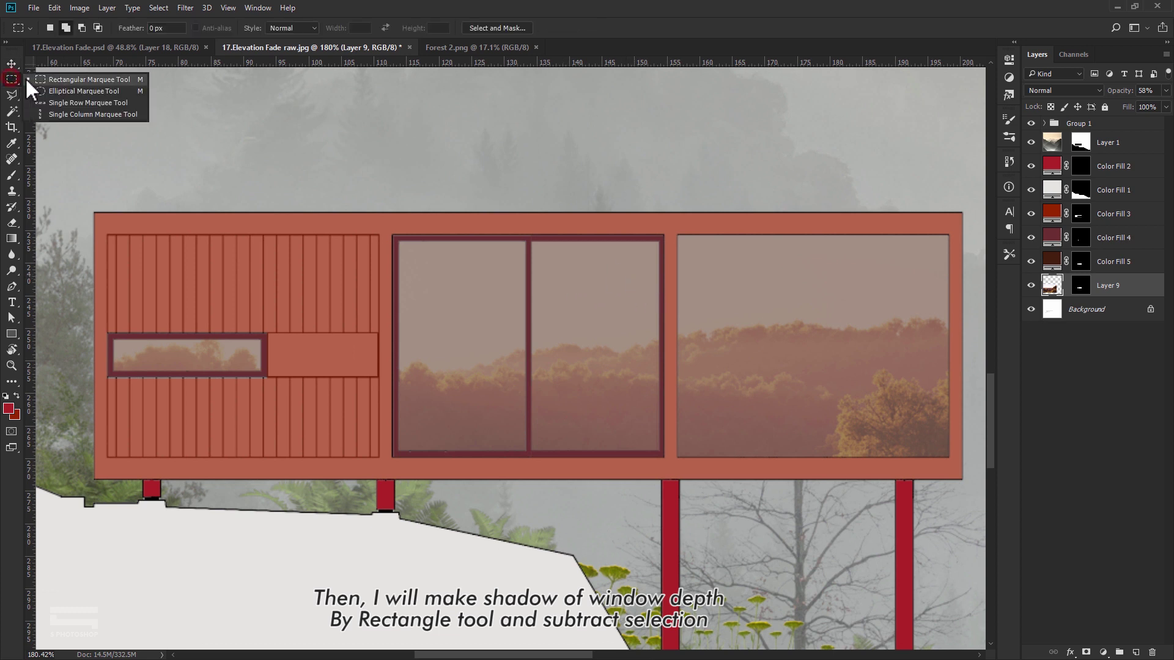
click(73, 82)
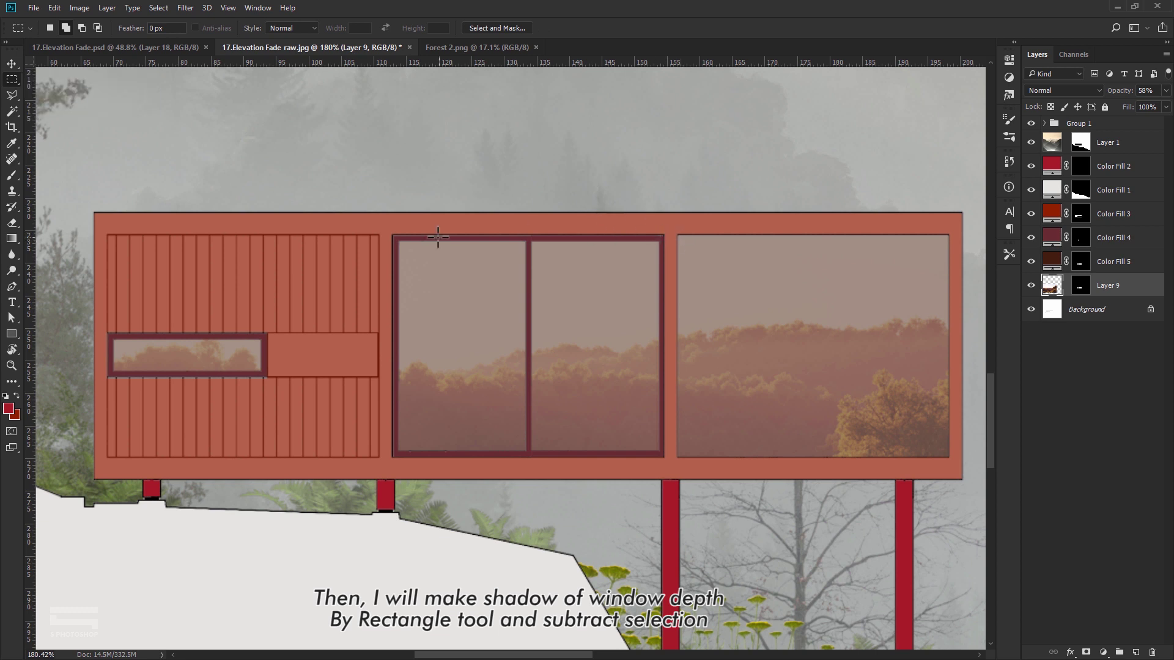
mouse_move(392, 234)
mouse_down()
mouse_move(654, 430)
mouse_move(664, 457)
mouse_up()
click(81, 27)
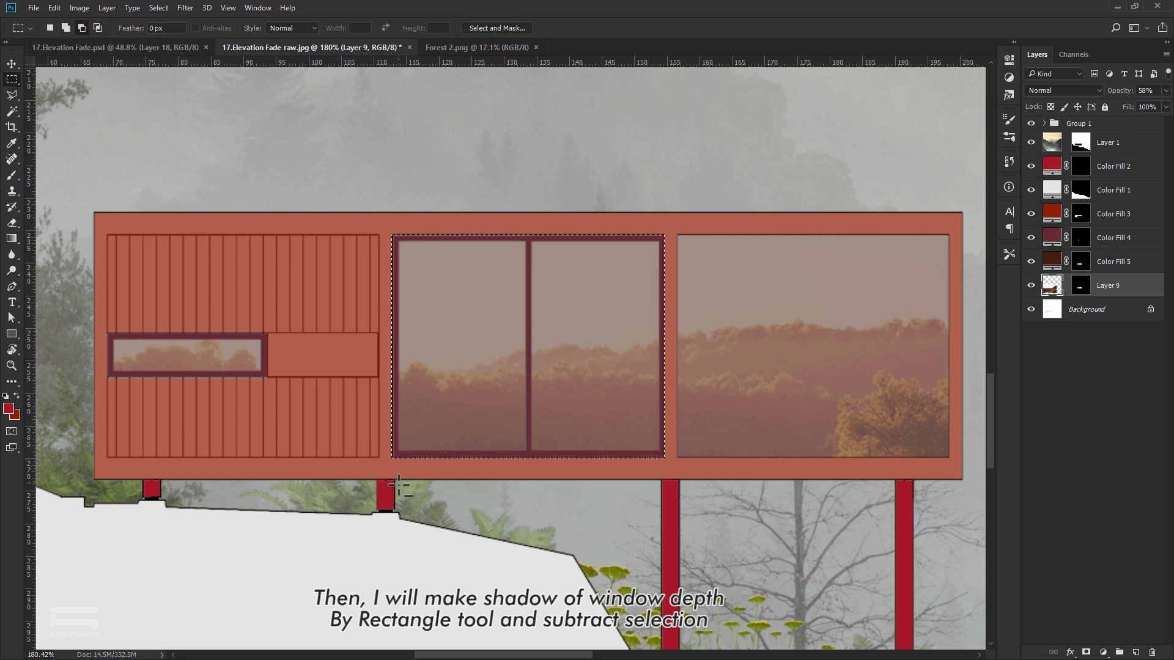
drag(378, 480, 646, 256)
- Add the right window's top and right edge strips to the selection
scroll(675, 285, up, 3)
drag(693, 291, 445, 244)
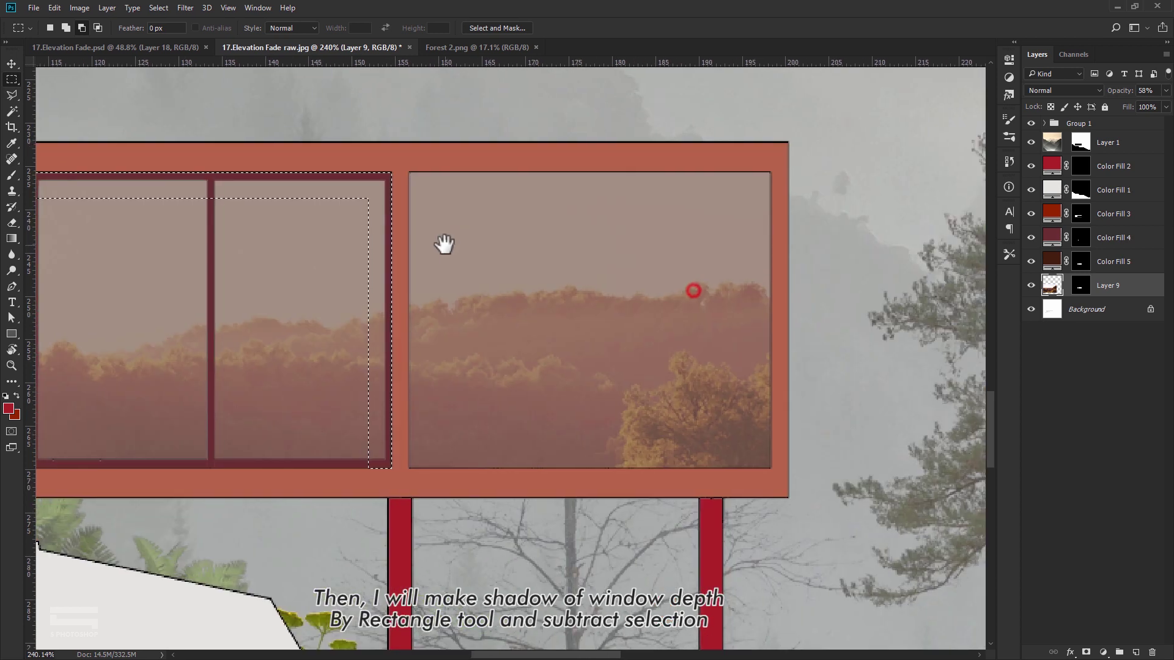
click(65, 27)
drag(409, 172, 770, 468)
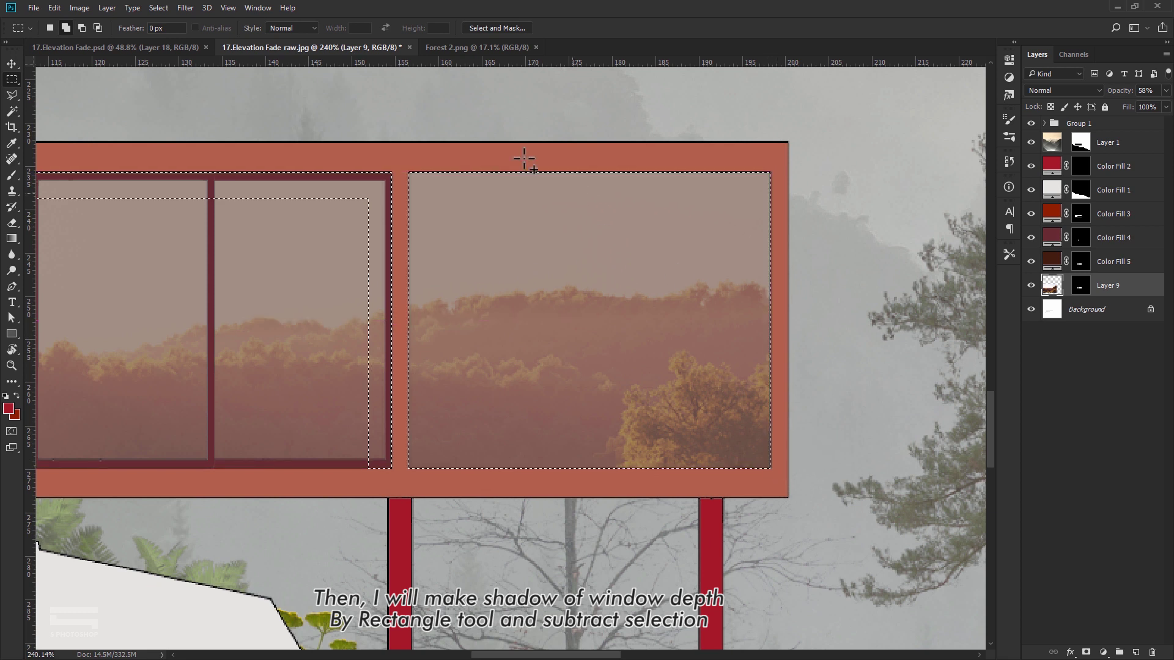
click(82, 27)
drag(408, 476, 743, 205)
- Add the small window's frame, then subtract its lower-left part to keep edge strips
scroll(597, 296, down, 3)
scroll(262, 309, up, 2)
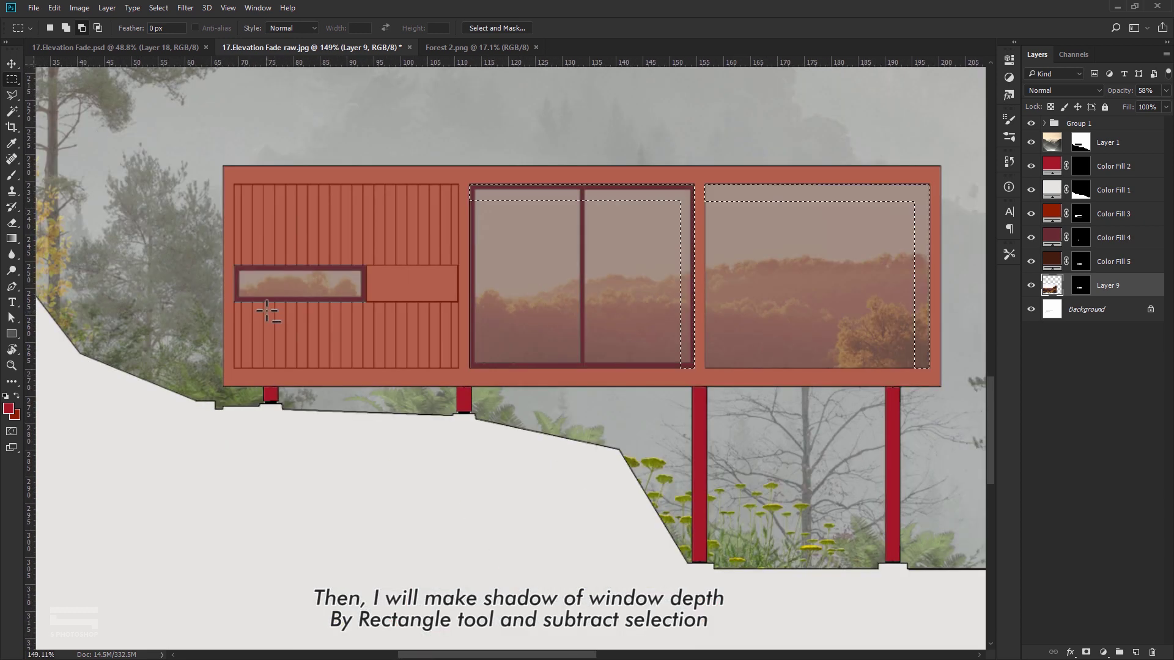
scroll(285, 269, up, 2)
scroll(285, 269, up, 1)
scroll(328, 301, up, 1)
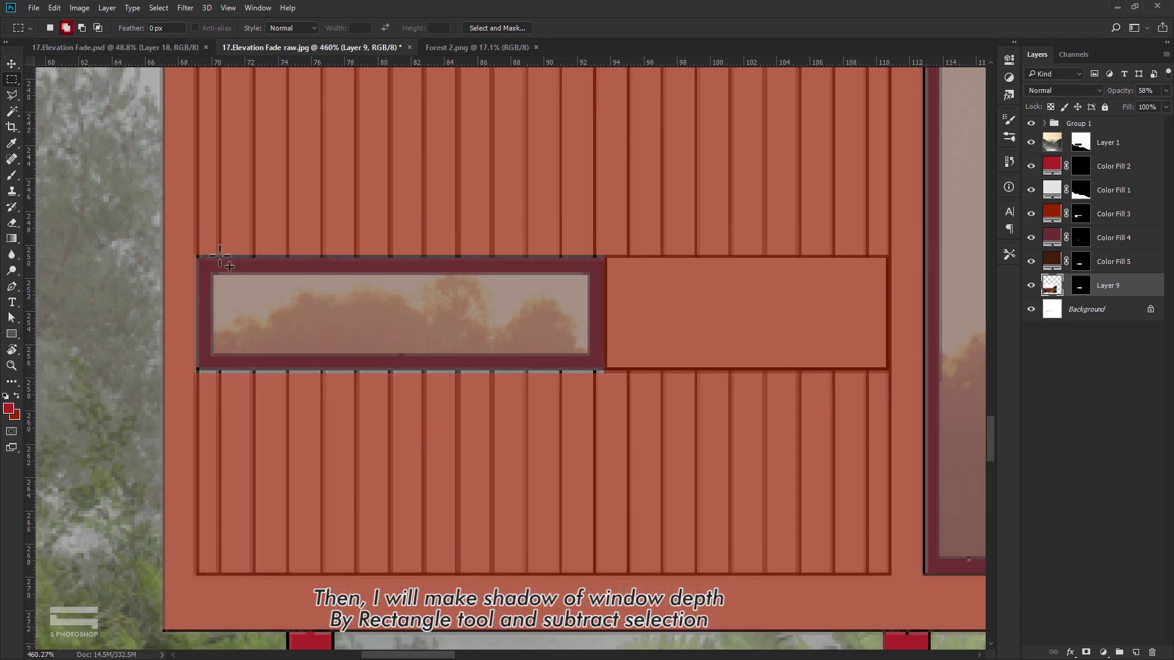
drag(197, 257, 604, 372)
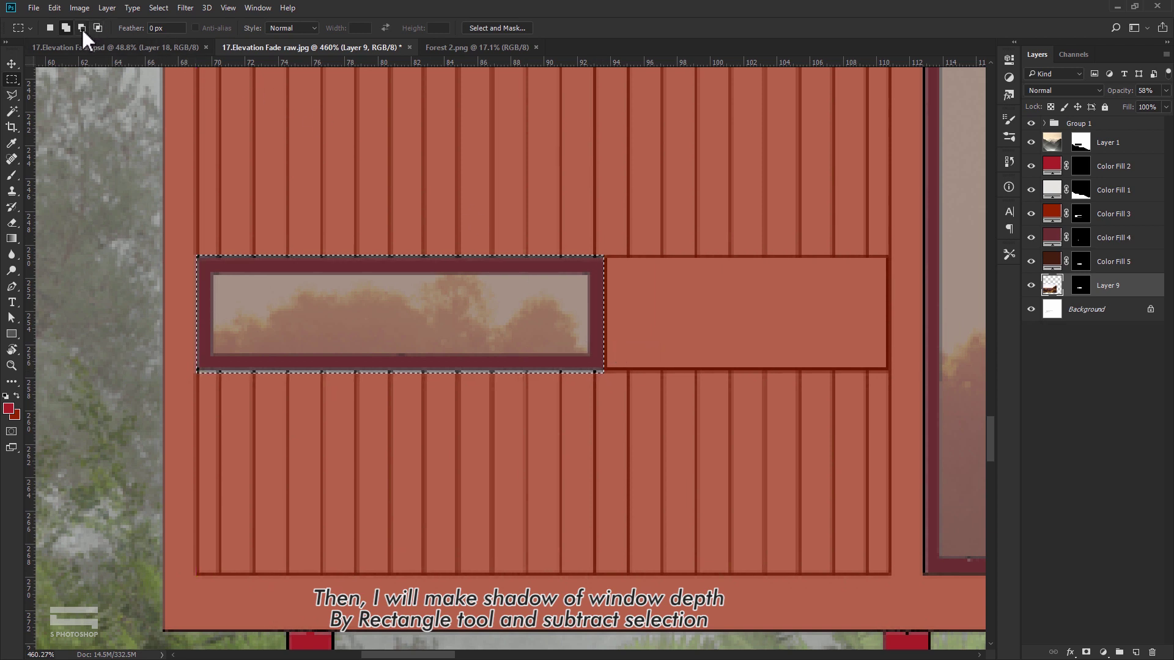
drag(188, 383, 585, 279)
scroll(390, 327, down, 5)
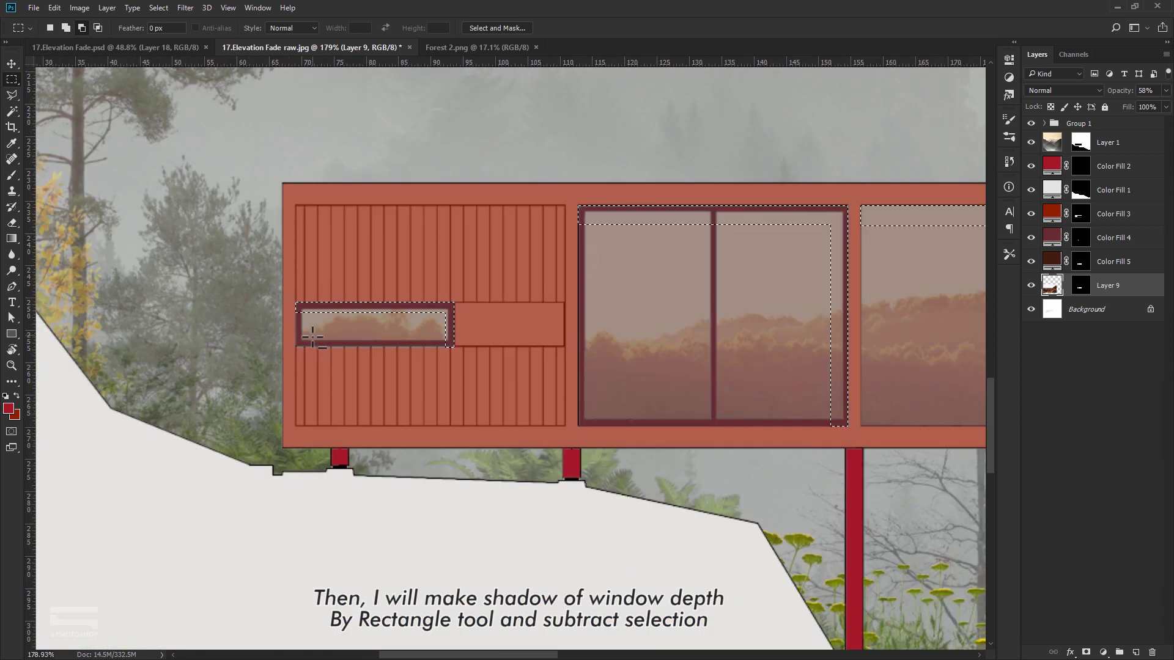
- Fill the selected strips with a Solid Color layer of hex 000000
click(1104, 653)
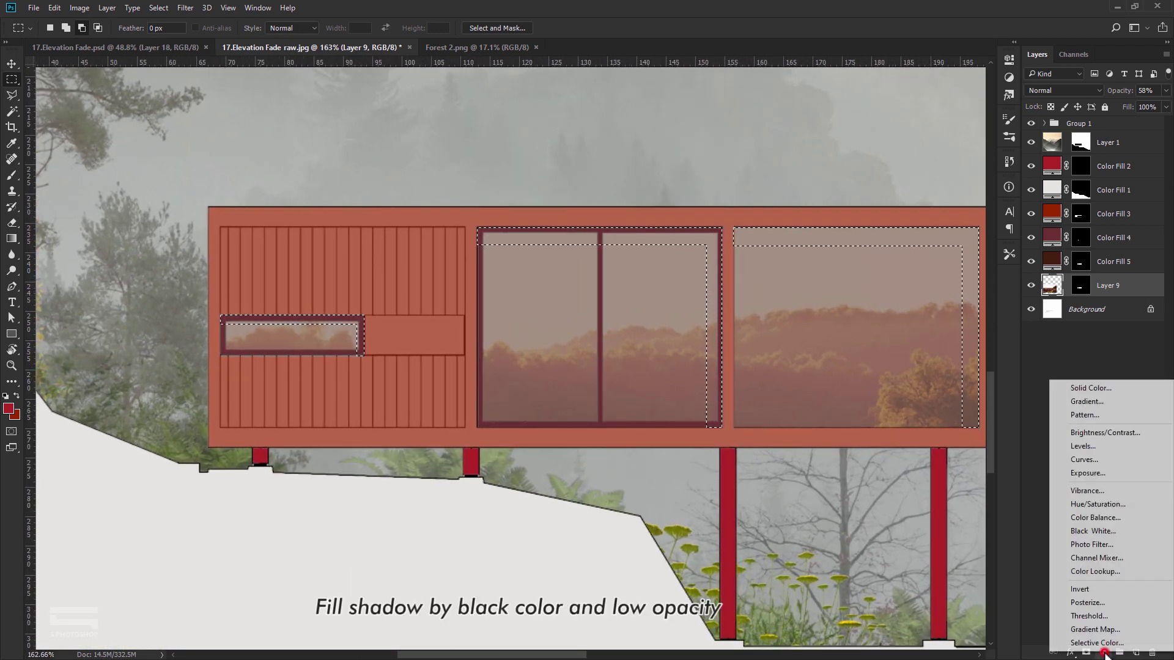
click(1107, 387)
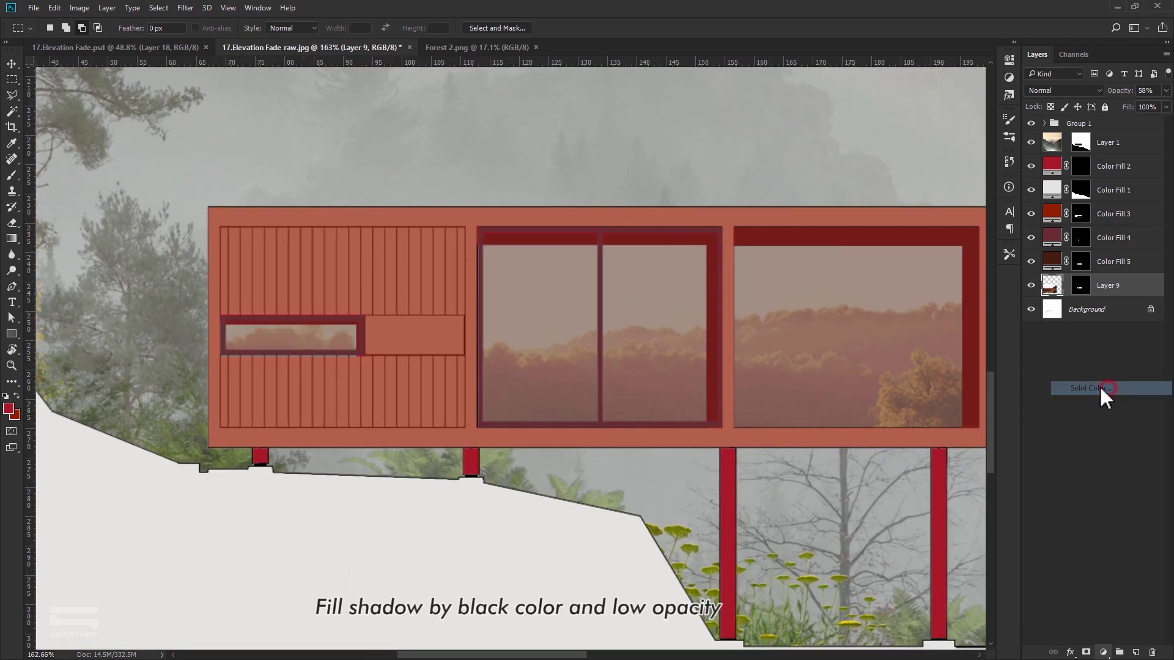
click(892, 544)
text(000000)
click(991, 355)
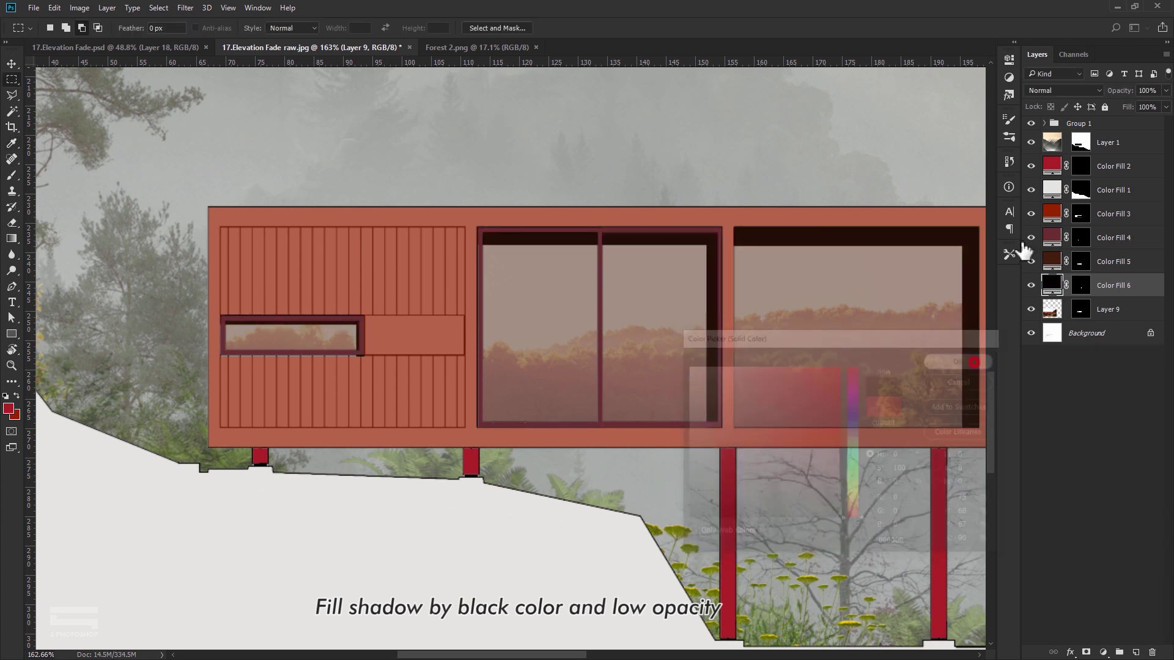
- Move the black Color Fill 6 above Layer 1 and set it to 50% opacity
drag(1104, 286, 1106, 136)
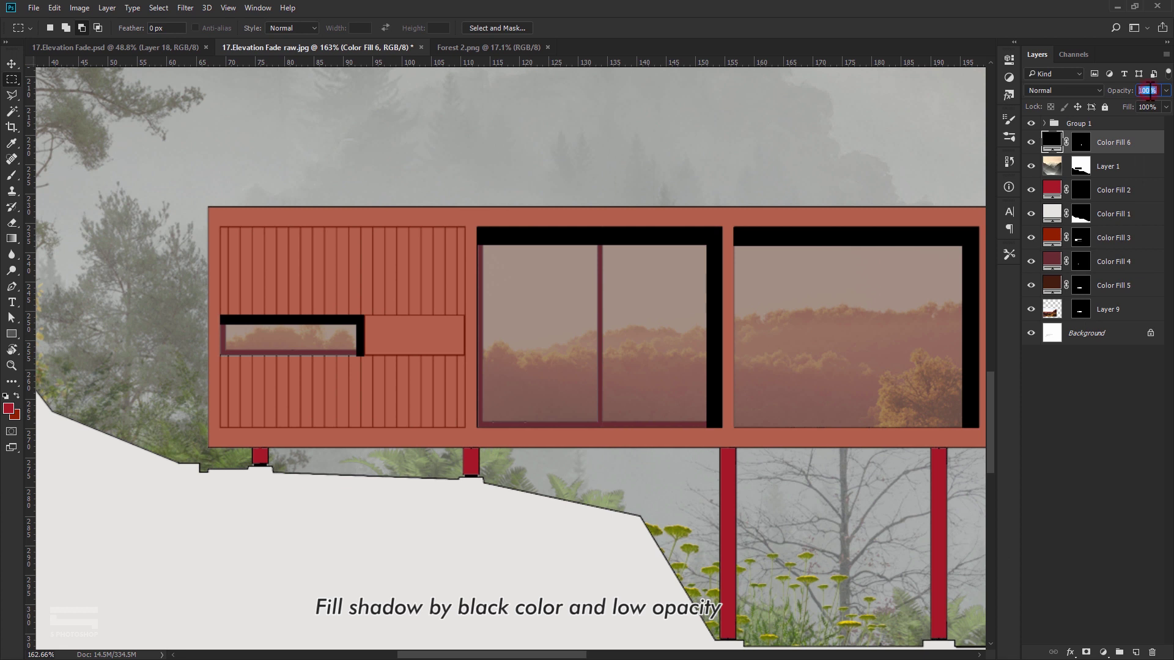
text(70)
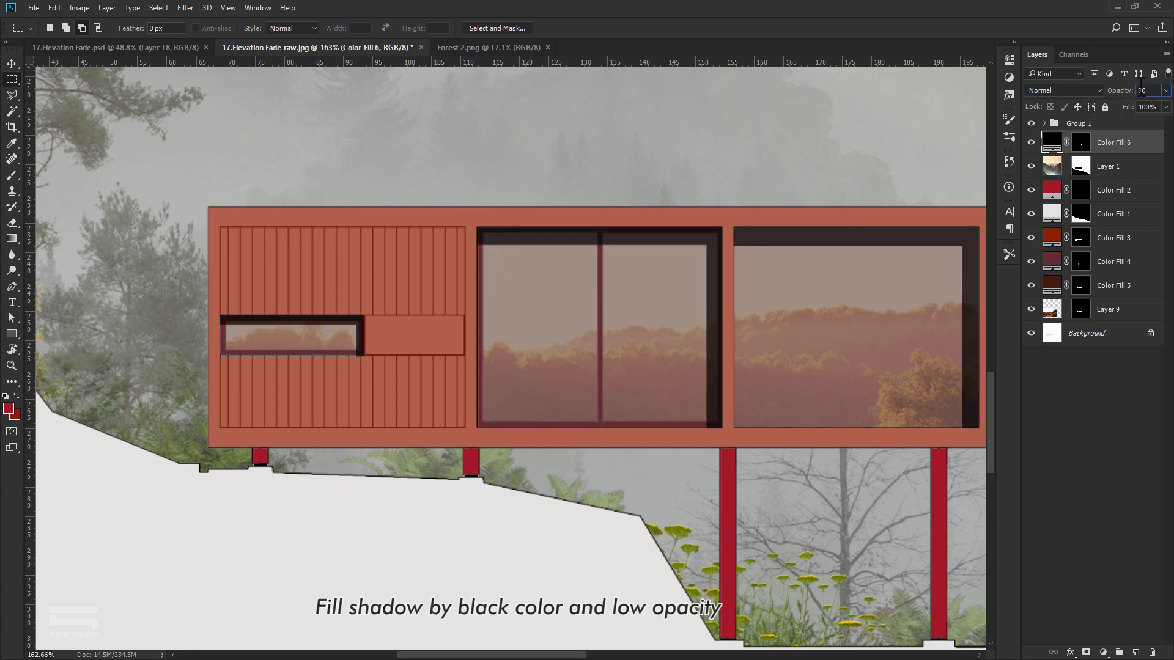
text(50)
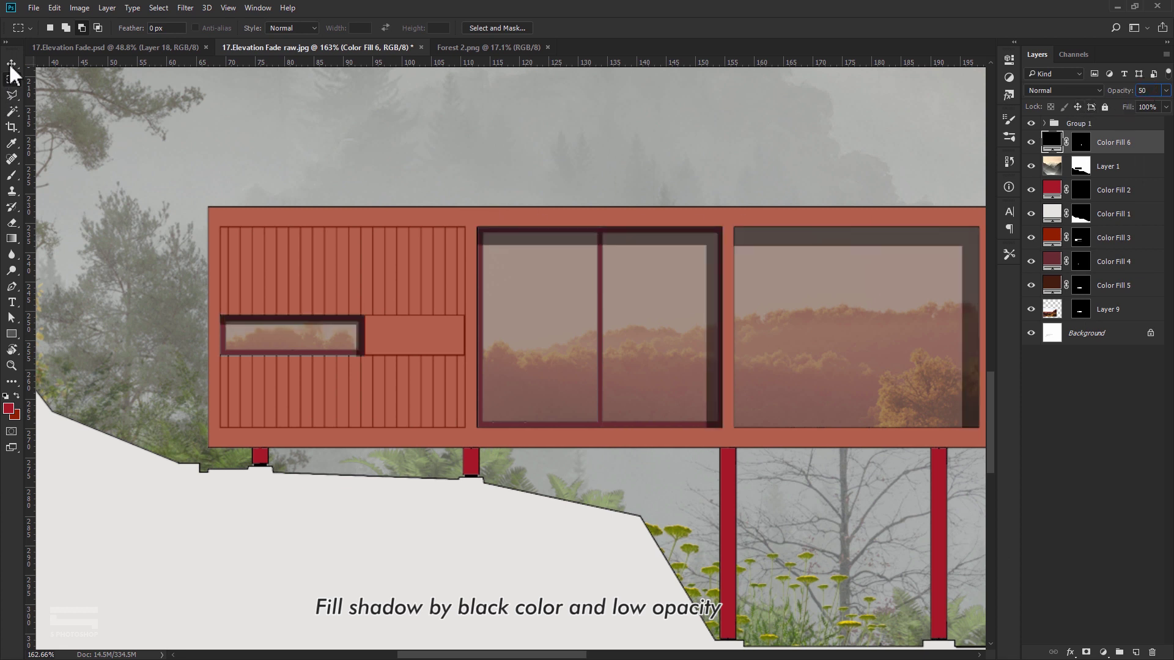
click(10, 68)
scroll(654, 341, down, 3)
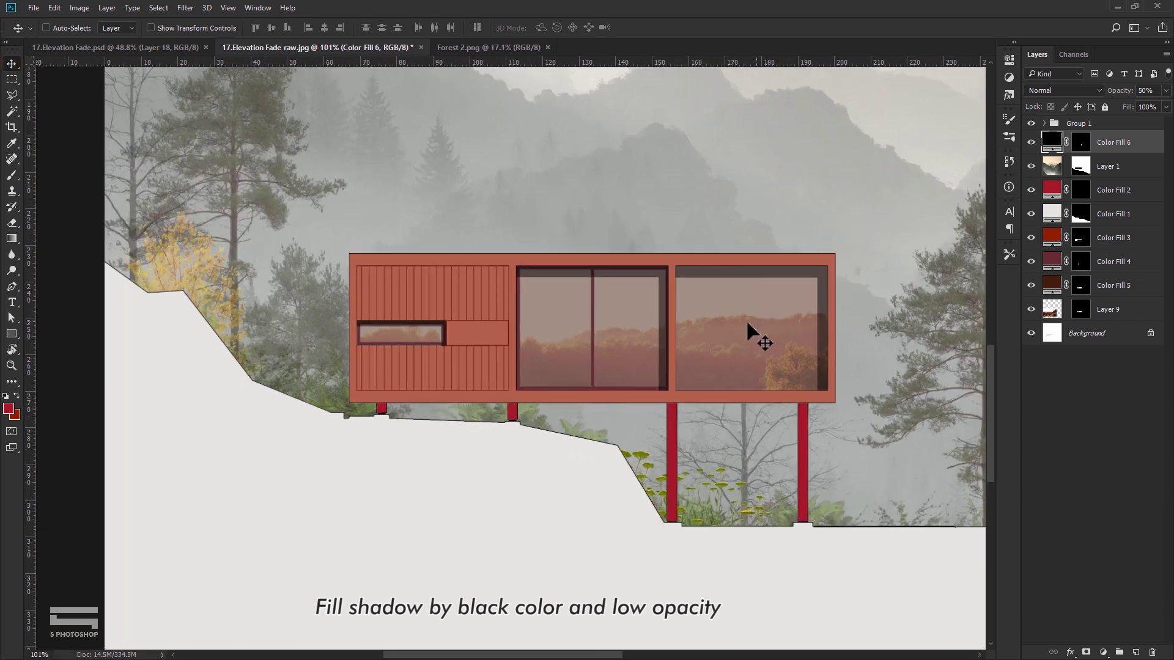
scroll(720, 339, up, 2)
scroll(726, 340, up, 1)
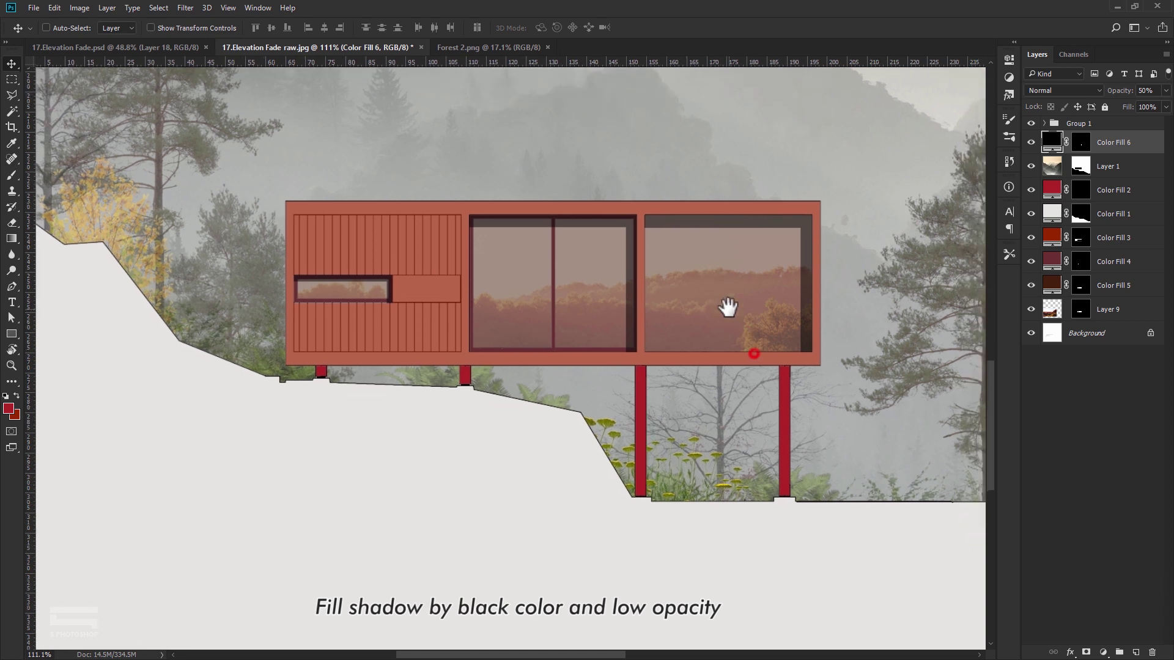
scroll(677, 411, up, 1)
scroll(604, 385, up, 2)
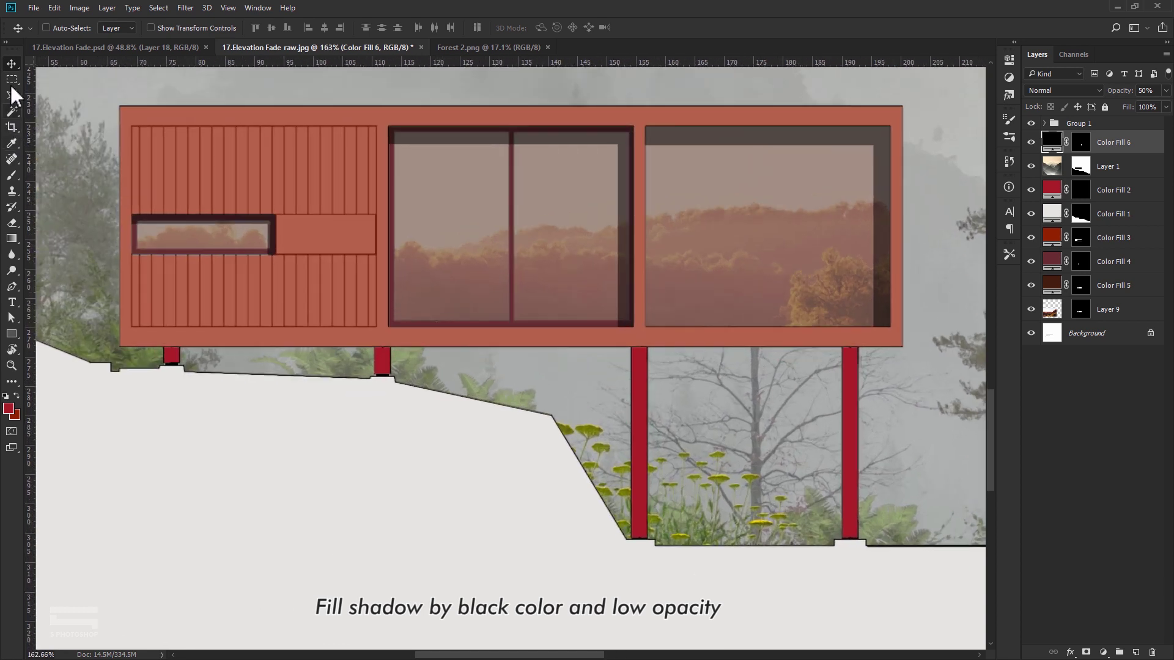
- Select the band beneath the house floor and fill it with a black Solid Color layer
key(m)
drag(158, 349, 872, 386)
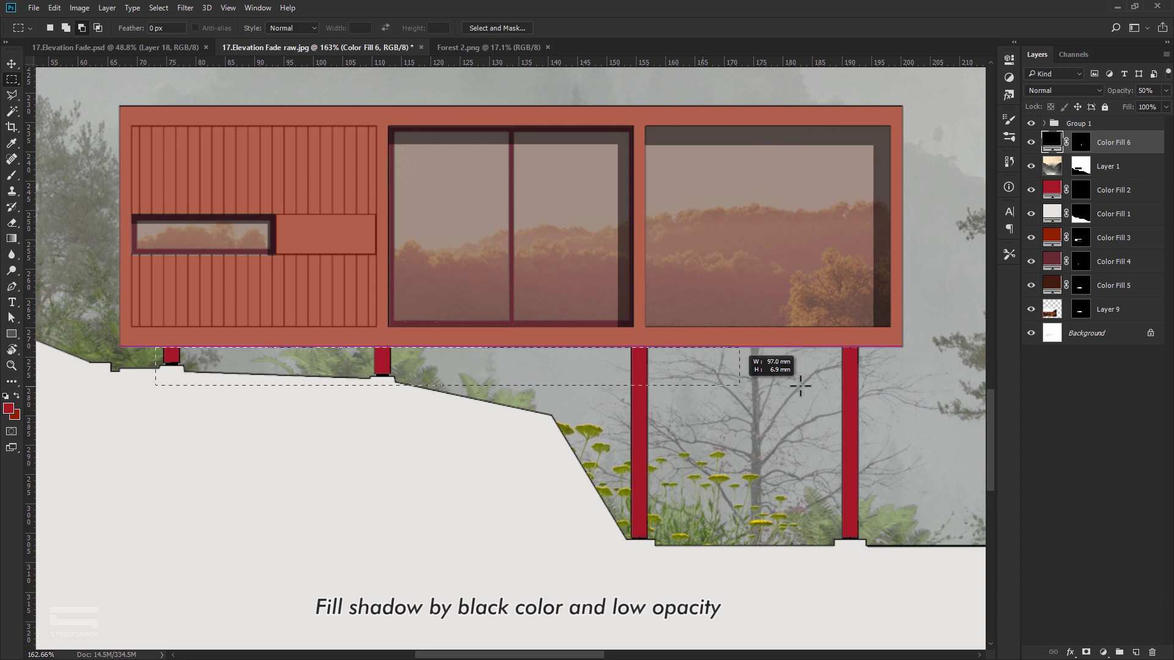
click(874, 379)
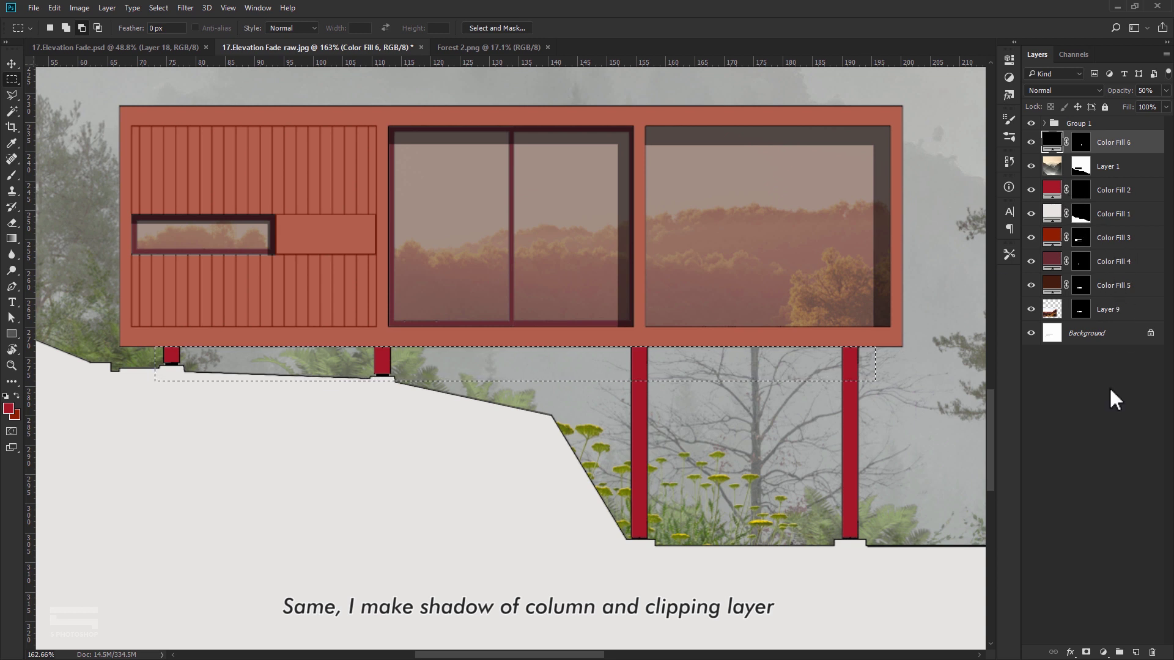
click(1103, 652)
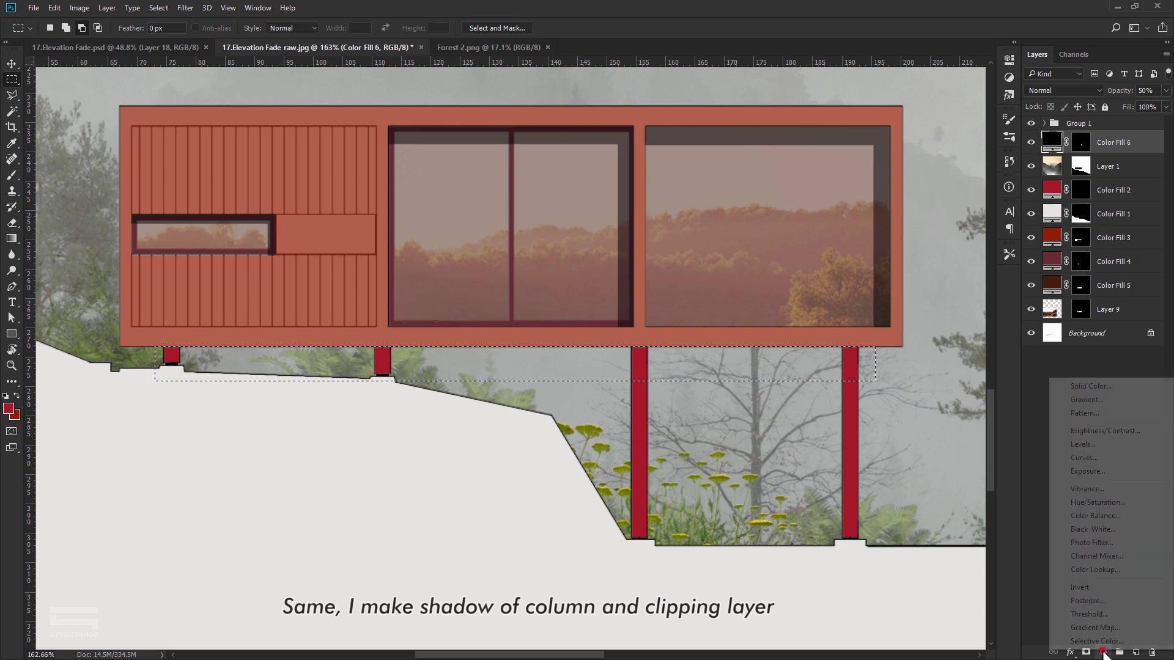
click(1091, 388)
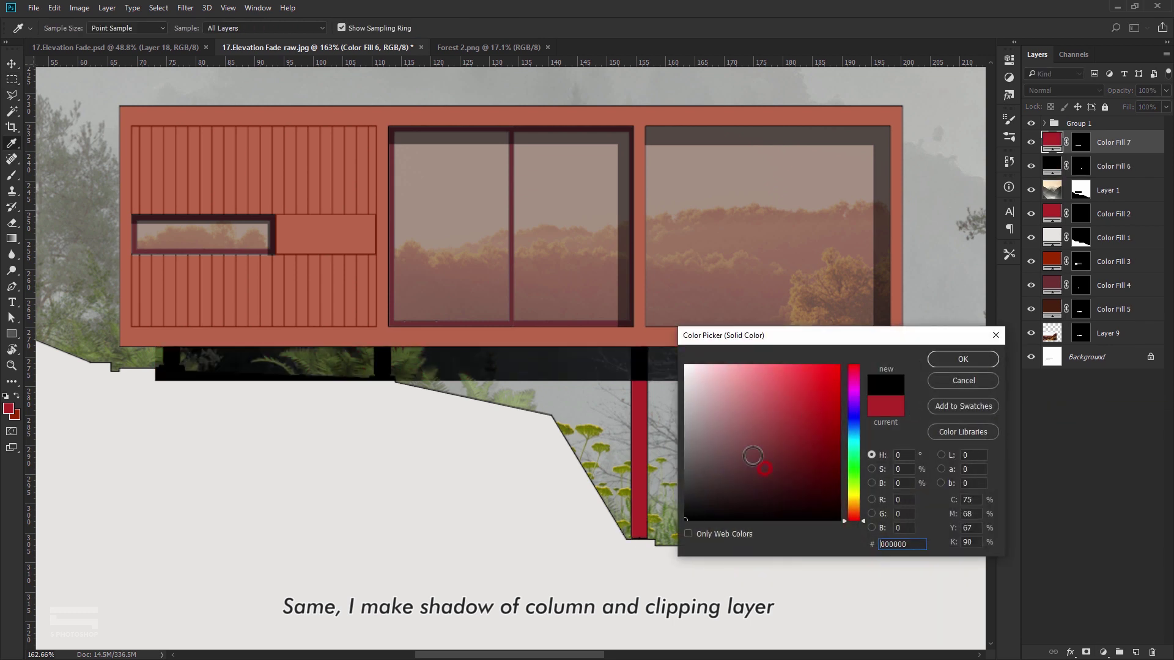
click(962, 359)
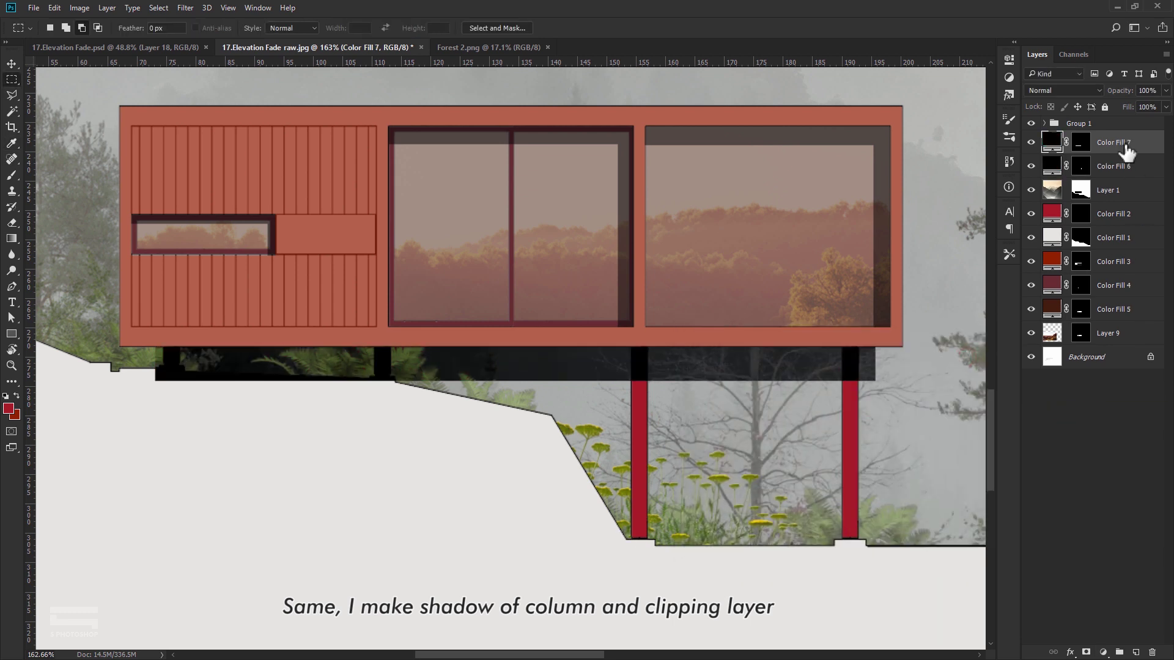
- Move Color Fill 7 below Layer 1 and clip it to the red column fill
click(1030, 286)
click(1031, 214)
click(1031, 213)
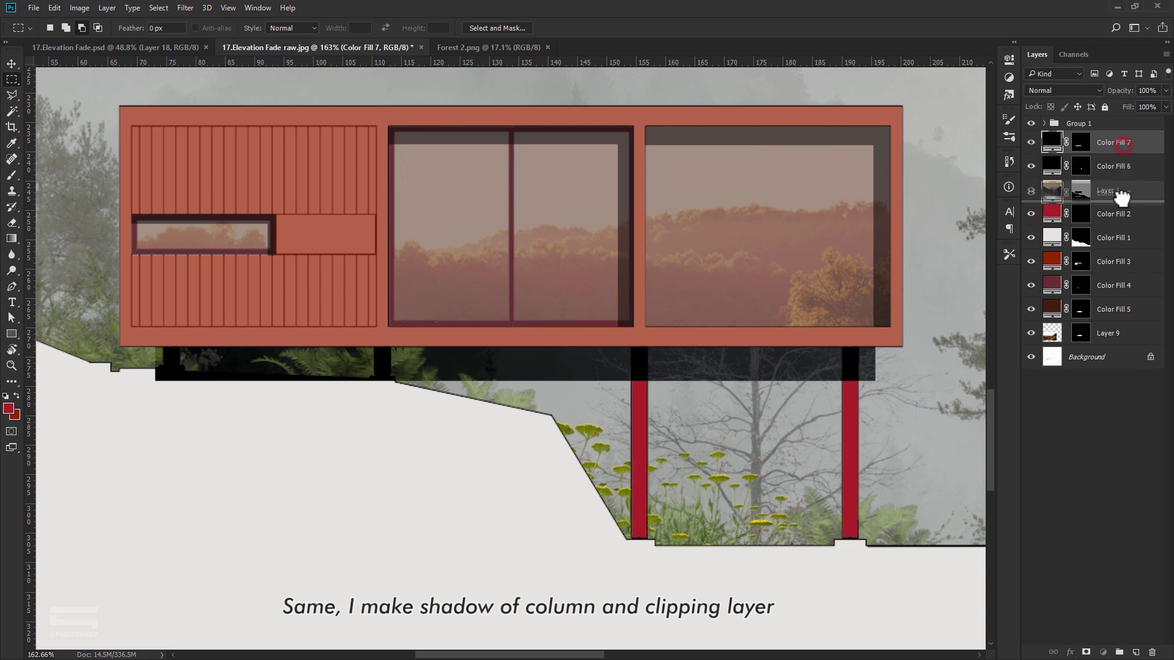
drag(1124, 154, 1112, 202)
scroll(711, 359, up, 1)
scroll(710, 358, up, 1)
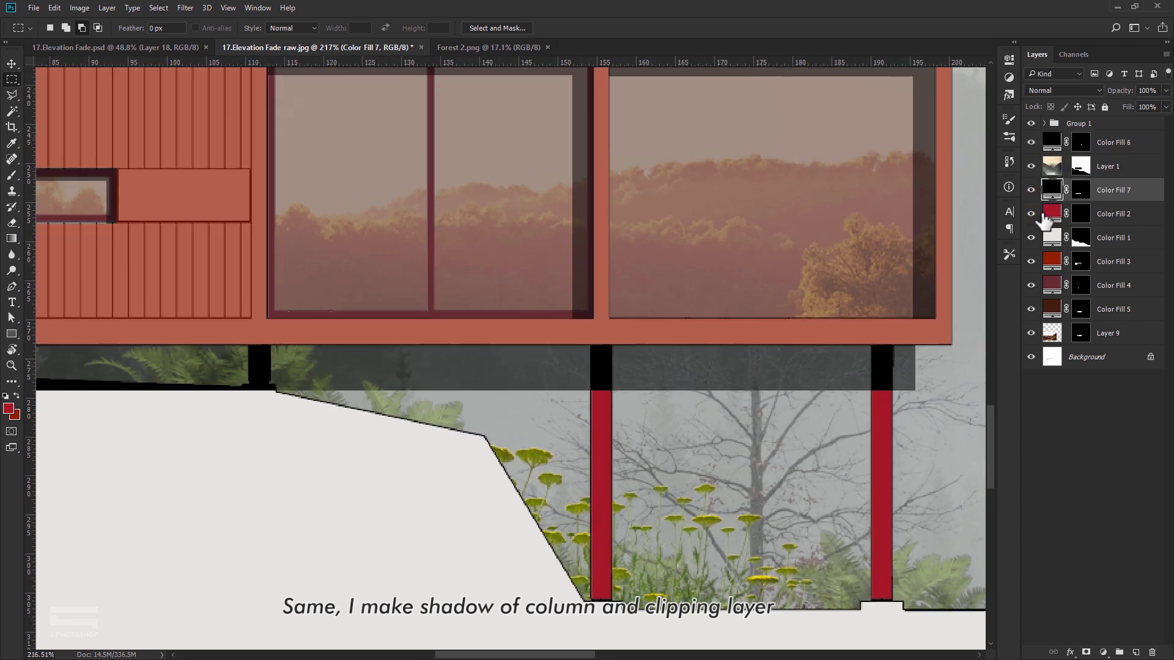
right_click(1137, 197)
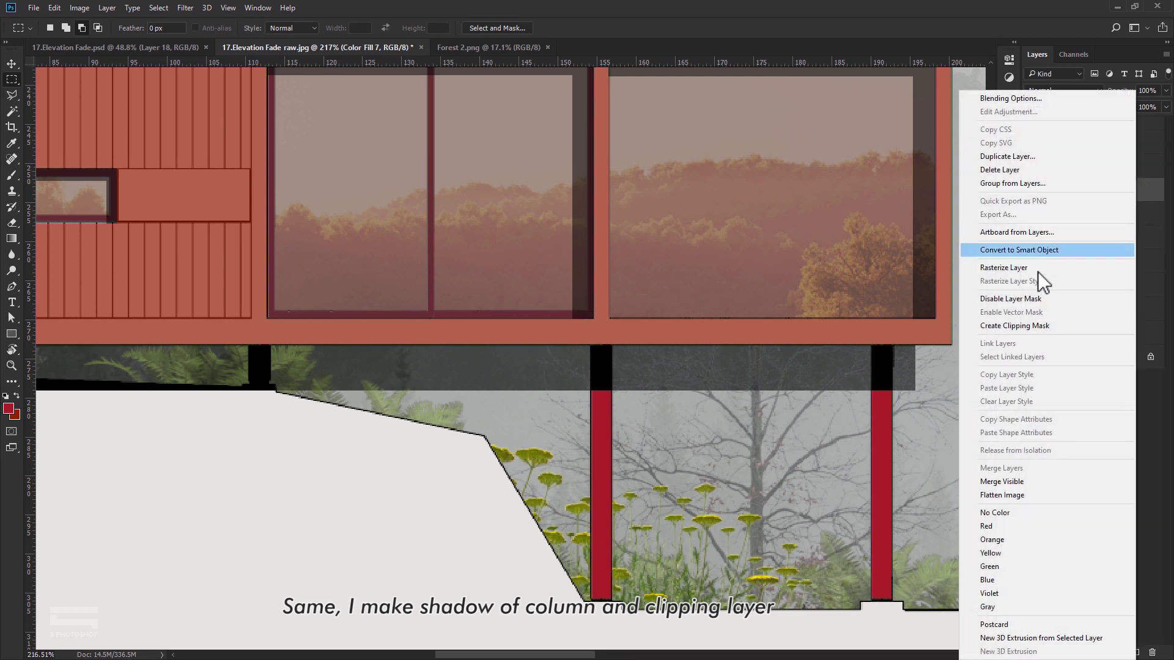
click(1034, 325)
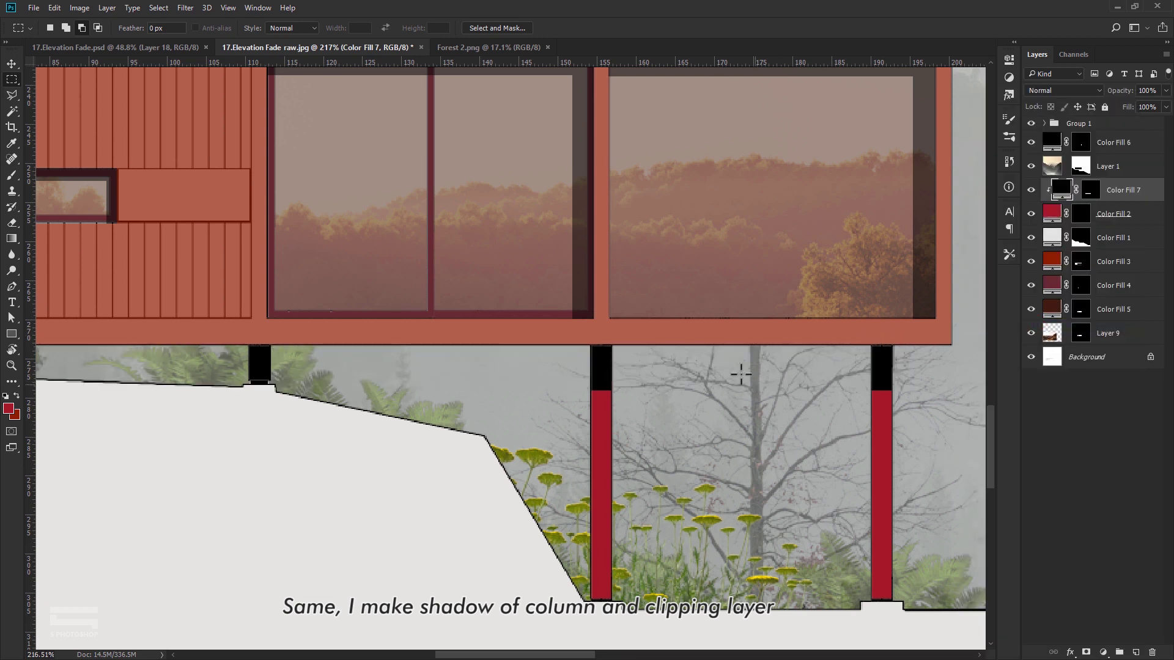
- Set the clipped column shadow layer to 50% opacity
key(v)
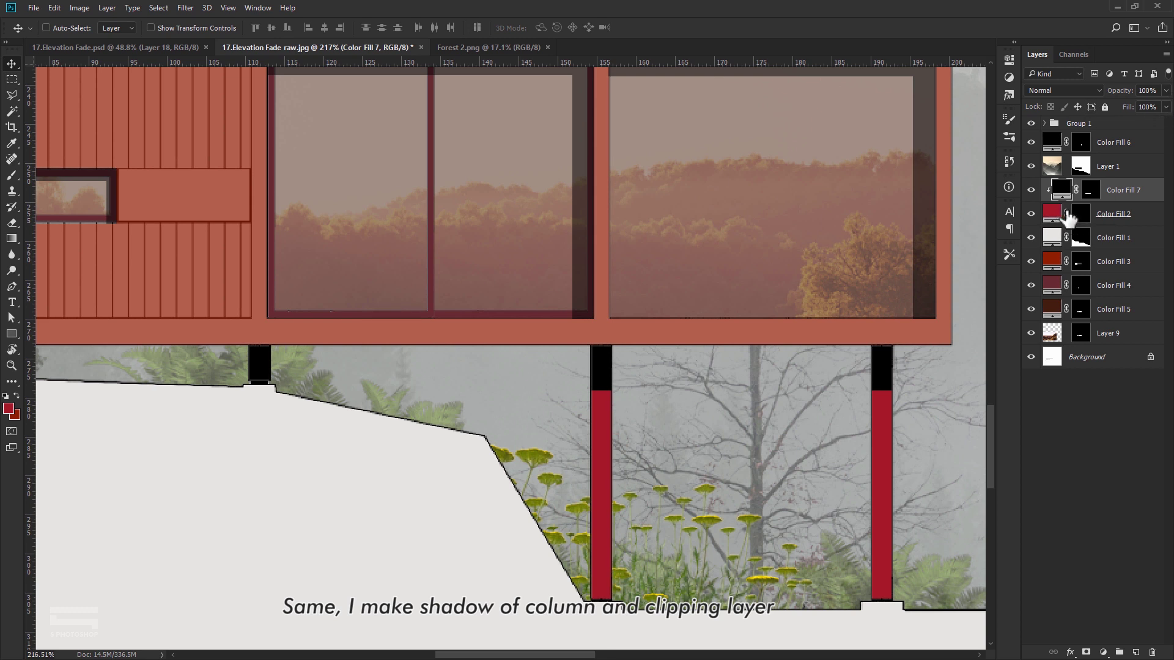
click(1166, 91)
drag(1166, 105, 1136, 104)
text(50)
key(Return)
scroll(602, 382, down, 3)
scroll(605, 380, down, 2)
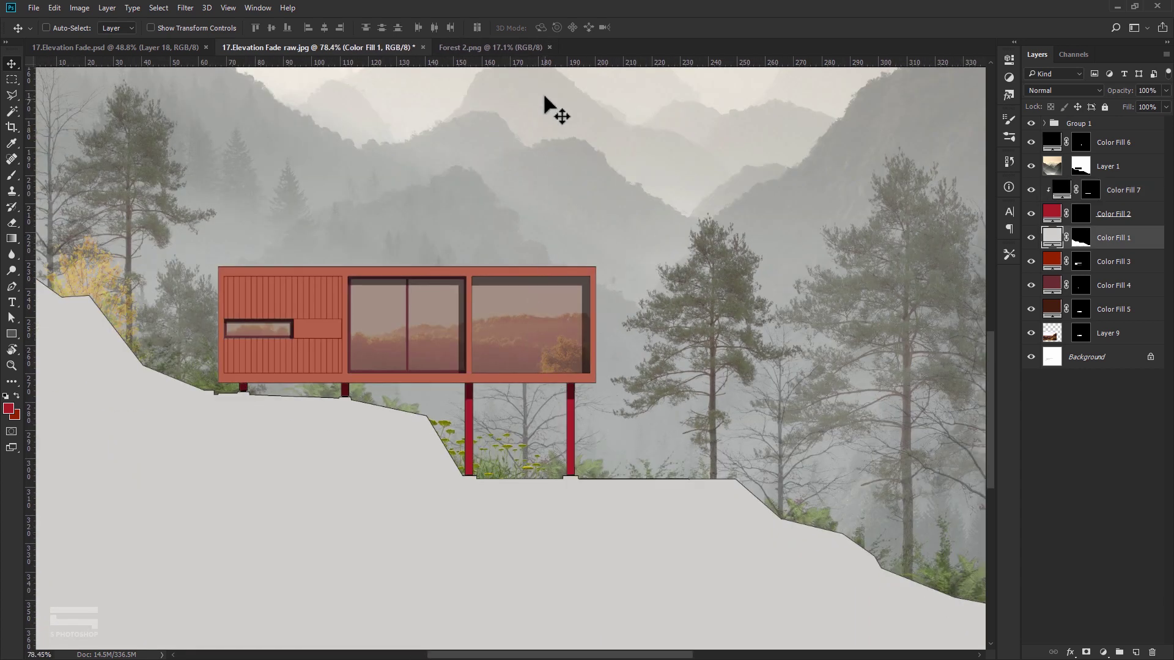
- Close Forest 2 and marquee-select the two running figures in people.jpg
click(551, 47)
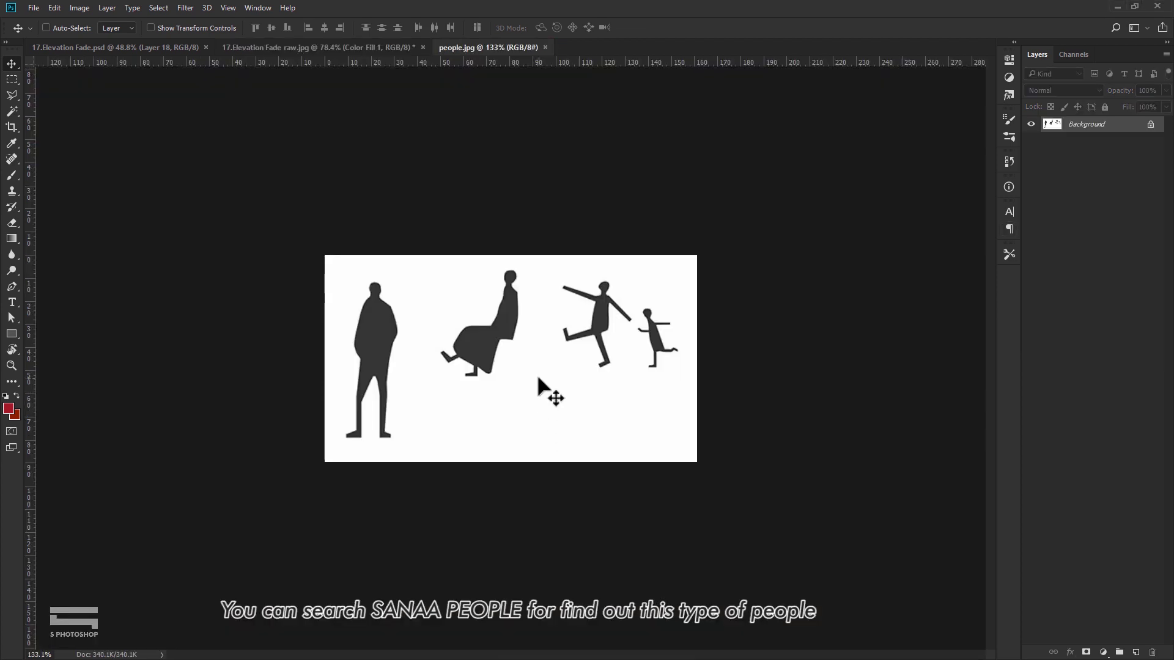
scroll(538, 377, up, 3)
key(m)
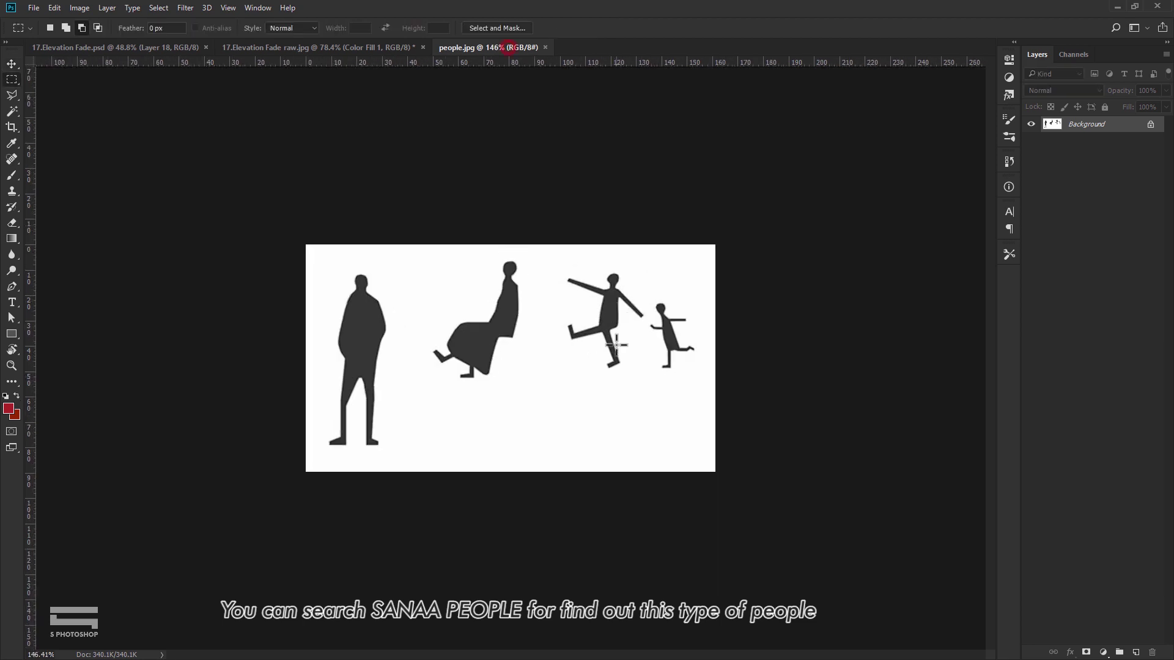
drag(557, 233, 752, 392)
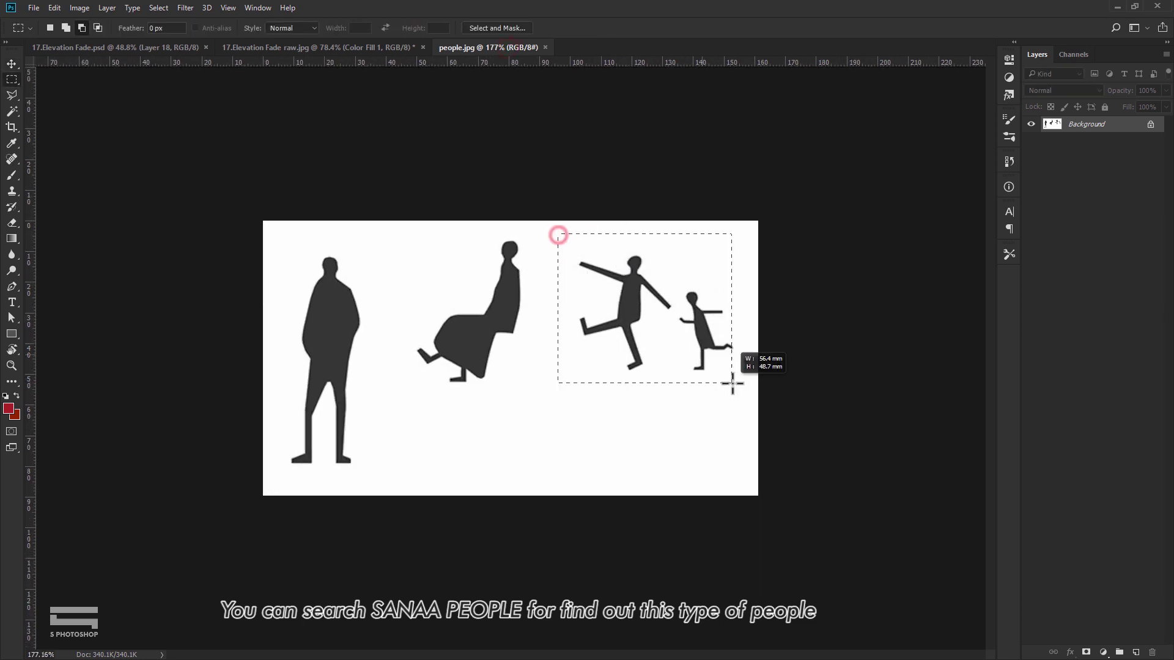
- Paste the runners into the elevation, place them beside the columns, and raise the layer to the top
click(365, 49)
key(ctrl+v)
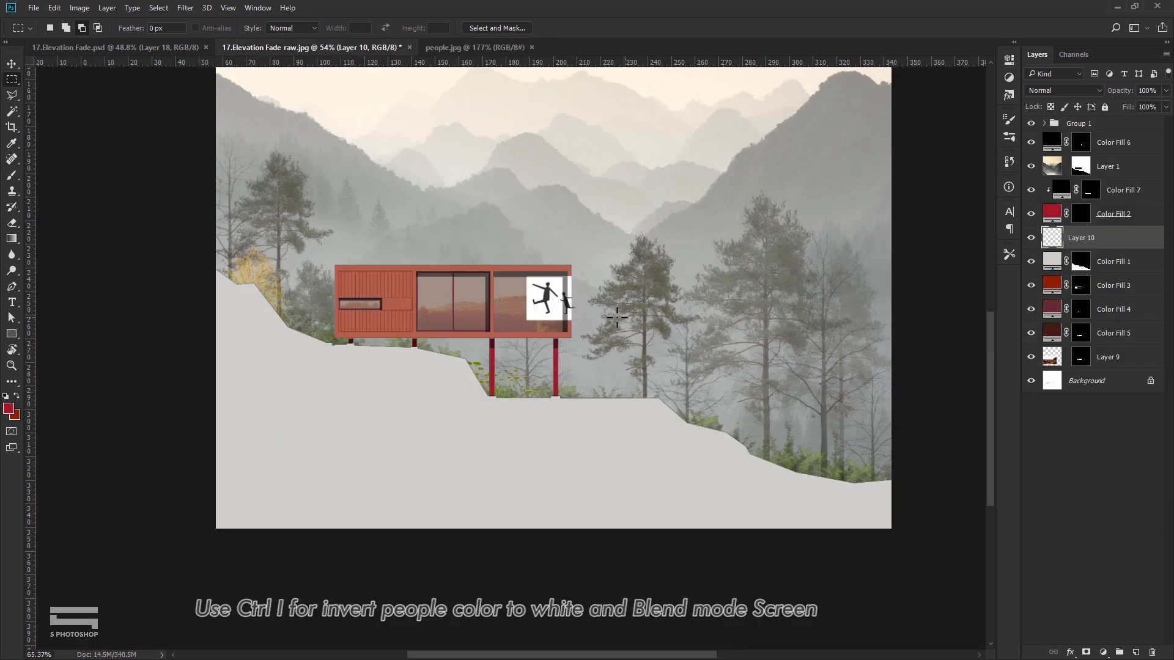
scroll(532, 330, up, 3)
drag(532, 330, 646, 472)
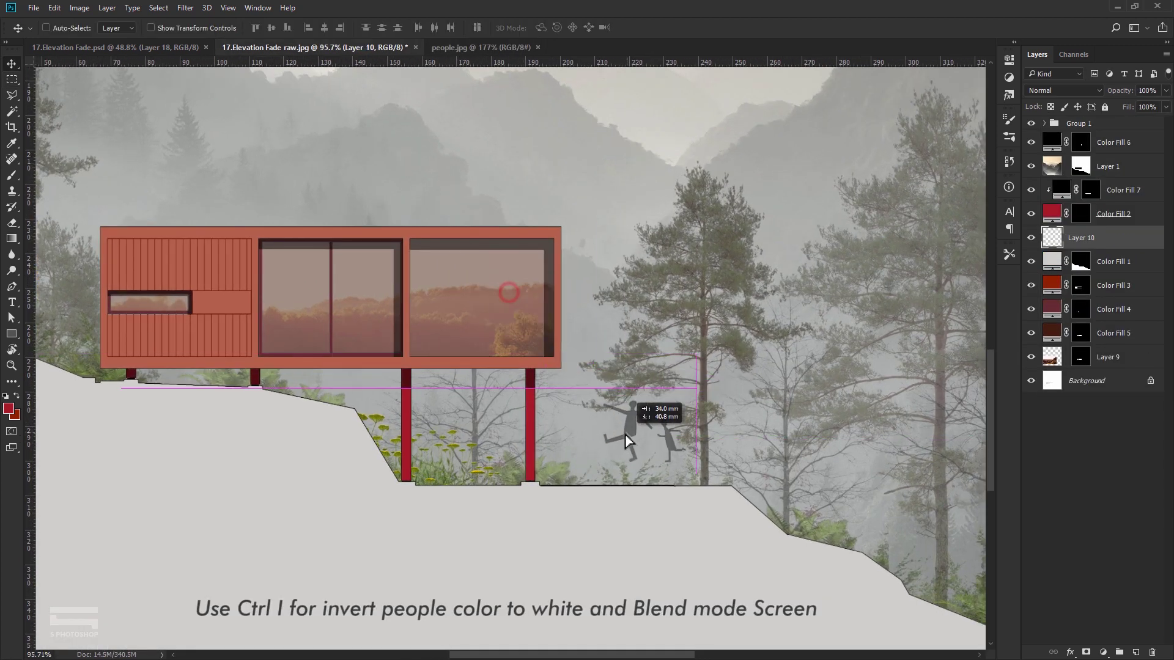
drag(1093, 237, 1111, 122)
scroll(628, 471, up, 2)
drag(628, 471, 616, 460)
scroll(611, 438, up, 2)
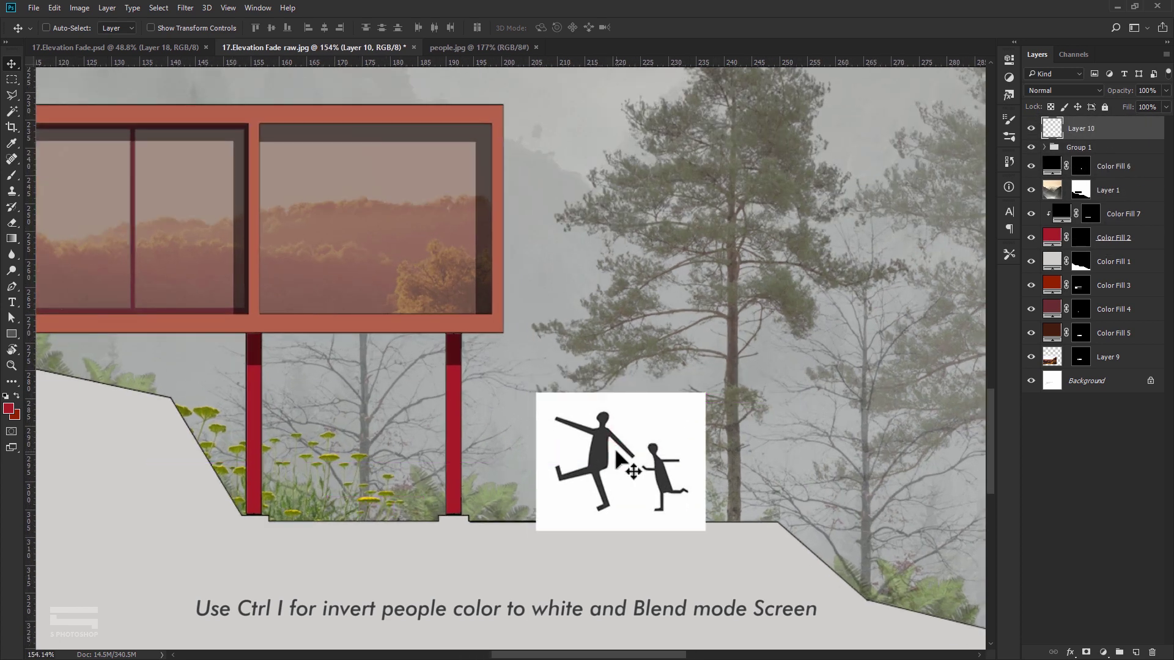
- Invert the runners to white and set Layer 10 to Screen blend on the ground line
key(ctrl+i)
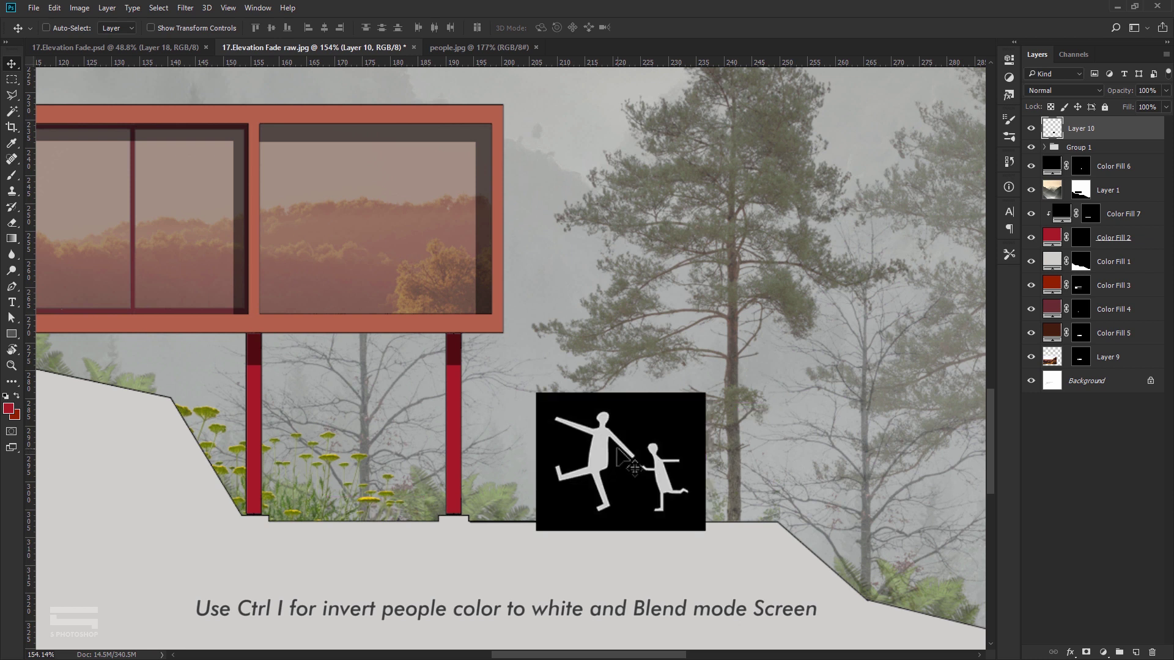
scroll(628, 460, up, 1)
scroll(618, 468, up, 1)
scroll(569, 431, up, 1)
scroll(567, 431, up, 1)
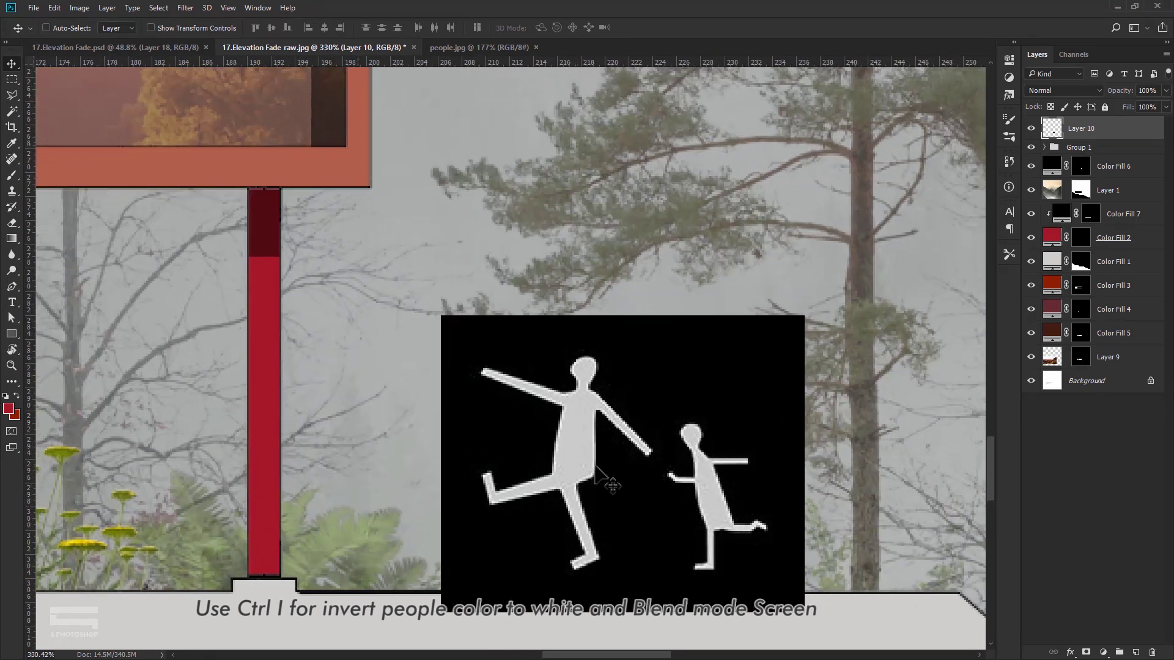
click(1058, 87)
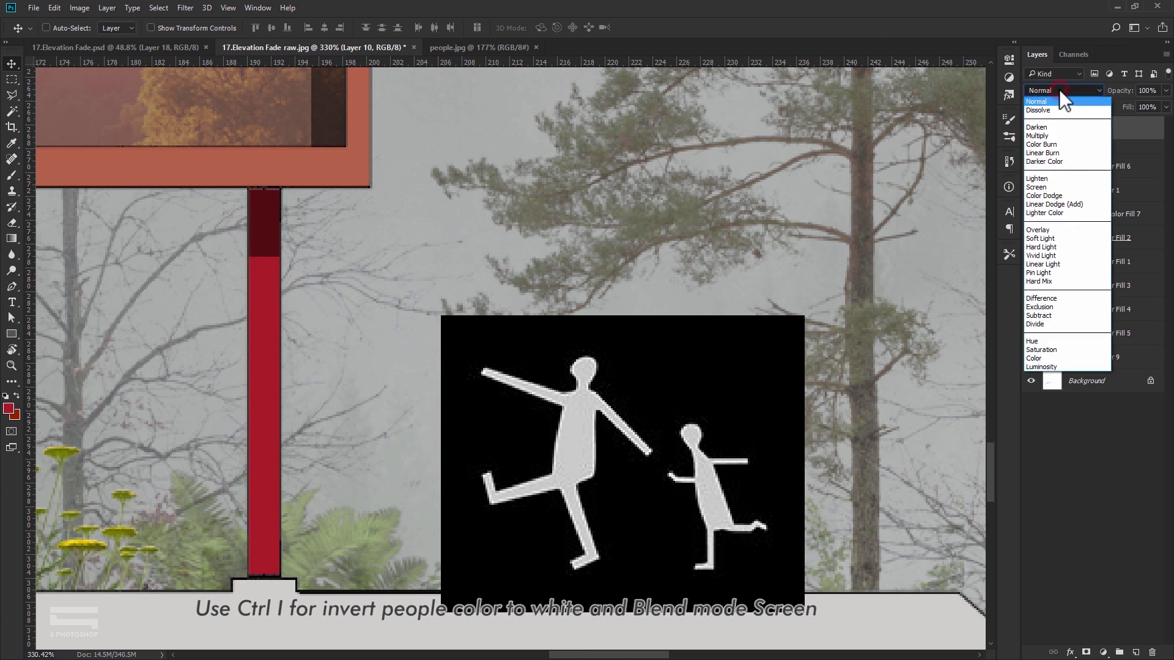
click(1058, 187)
drag(636, 428, 596, 452)
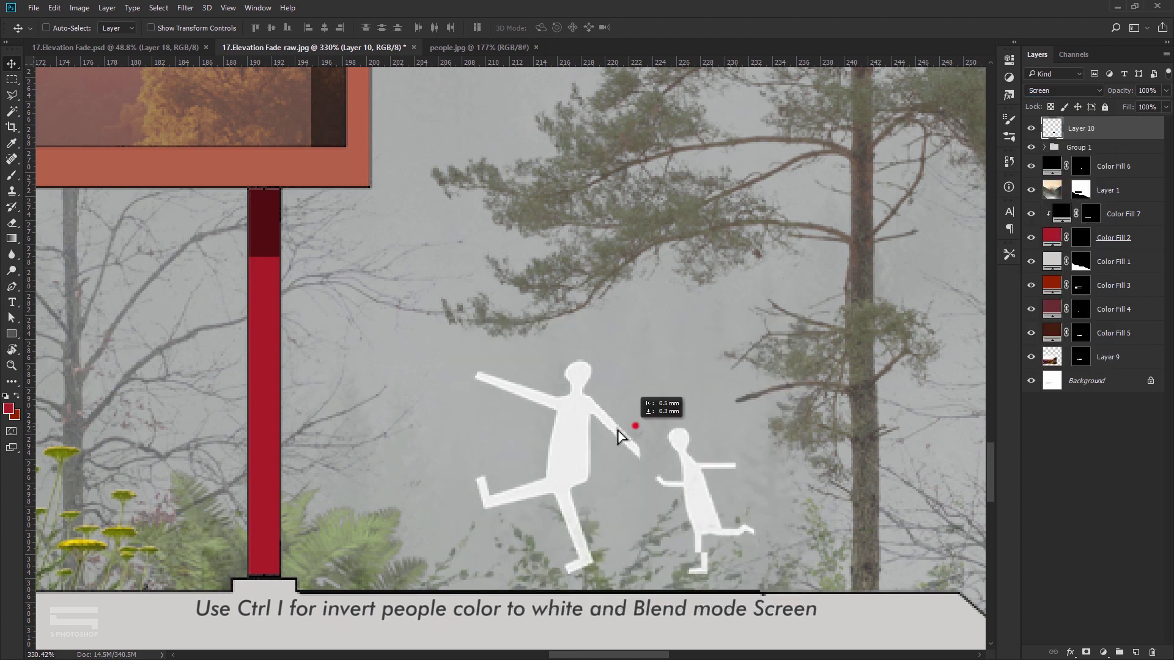
scroll(614, 406, down, 3)
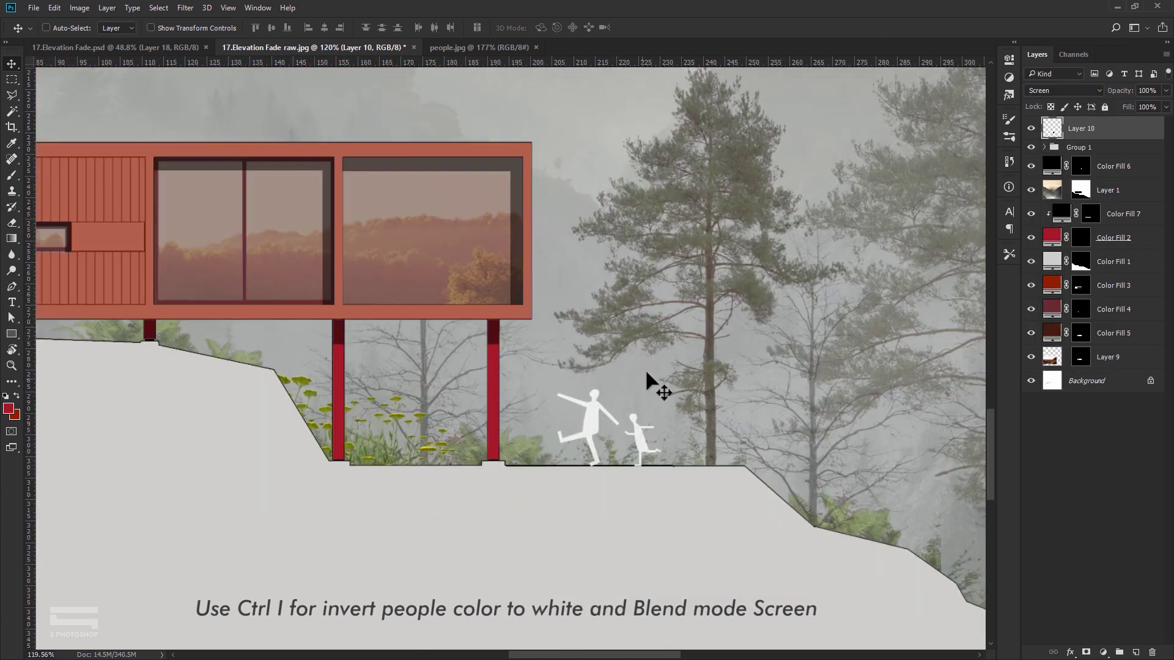
scroll(645, 368, down, 2)
key(ctrl+t)
key(Return)
- Bring the seated figure from people.jpg into the elevation and place it on the roof
click(481, 48)
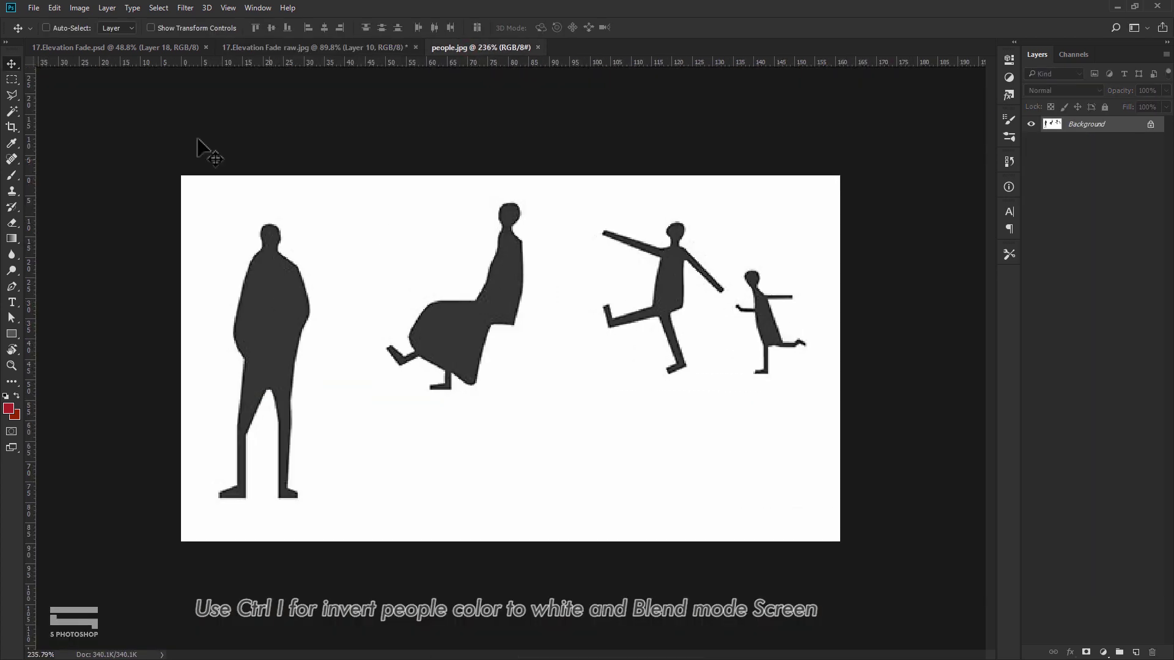
drag(471, 262, 379, 183)
key(ctrl+t)
key(Return)
scroll(531, 354, down, 2)
- Select both people layers and set their opacity to 60%
ctrl+click(1102, 152)
text(50)
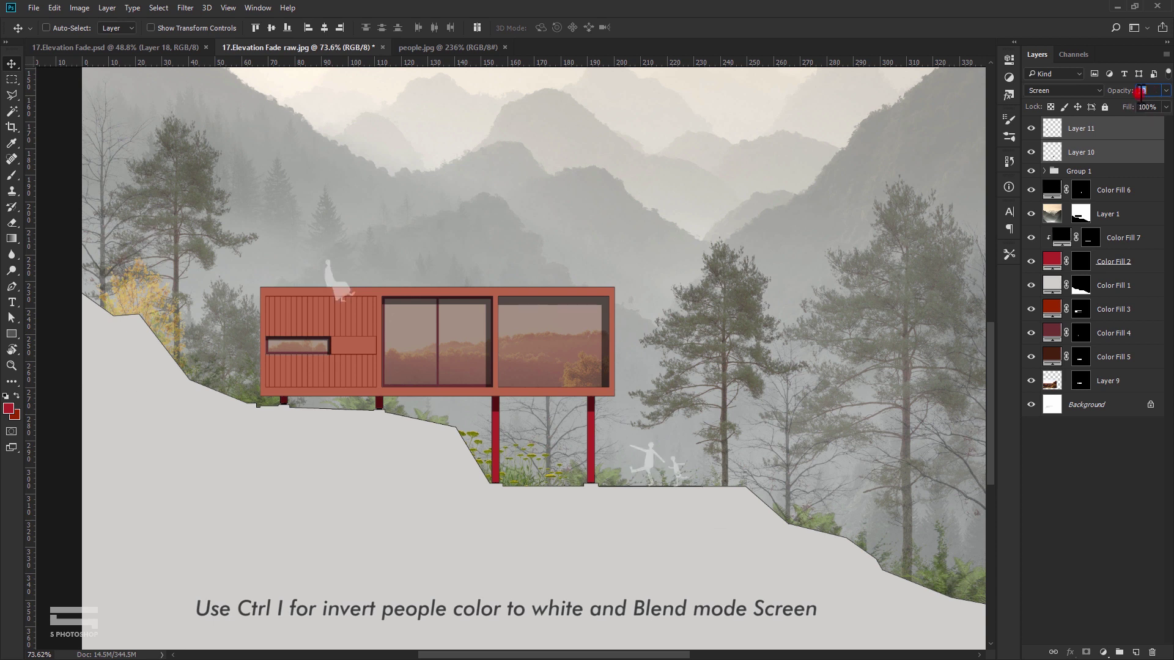
text(60)
scroll(700, 202, down, 3)
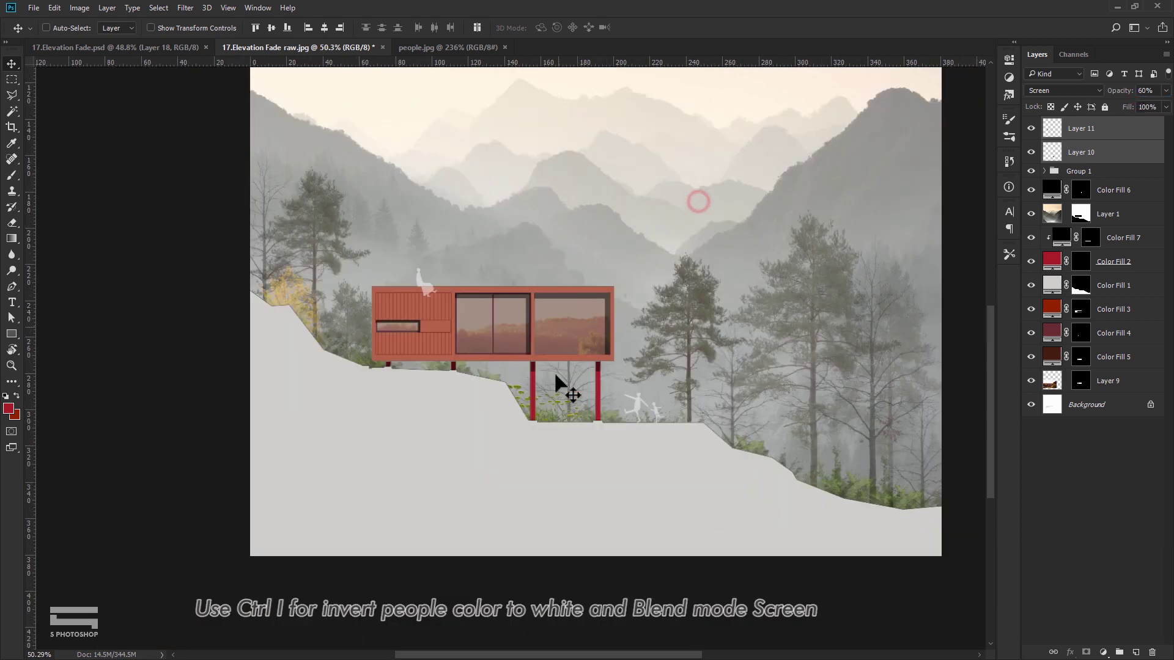
scroll(554, 413, up, 1)
scroll(562, 397, up, 2)
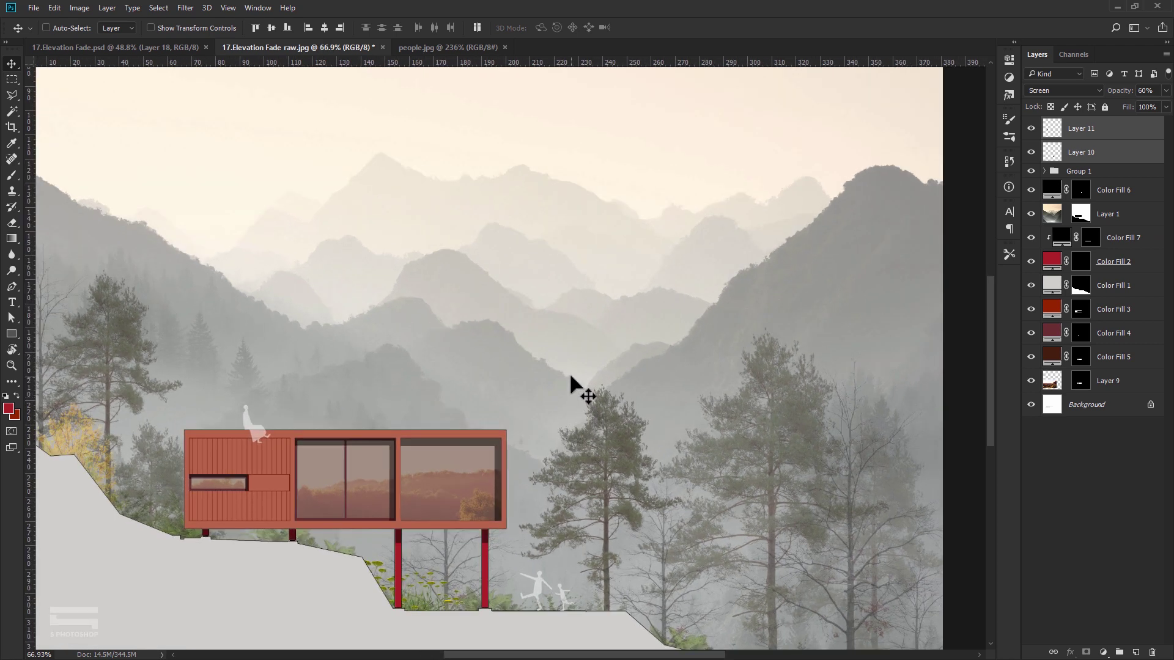
- Place concrete.jpg into the elevation and scale it to cover the whole canvas
click(1105, 129)
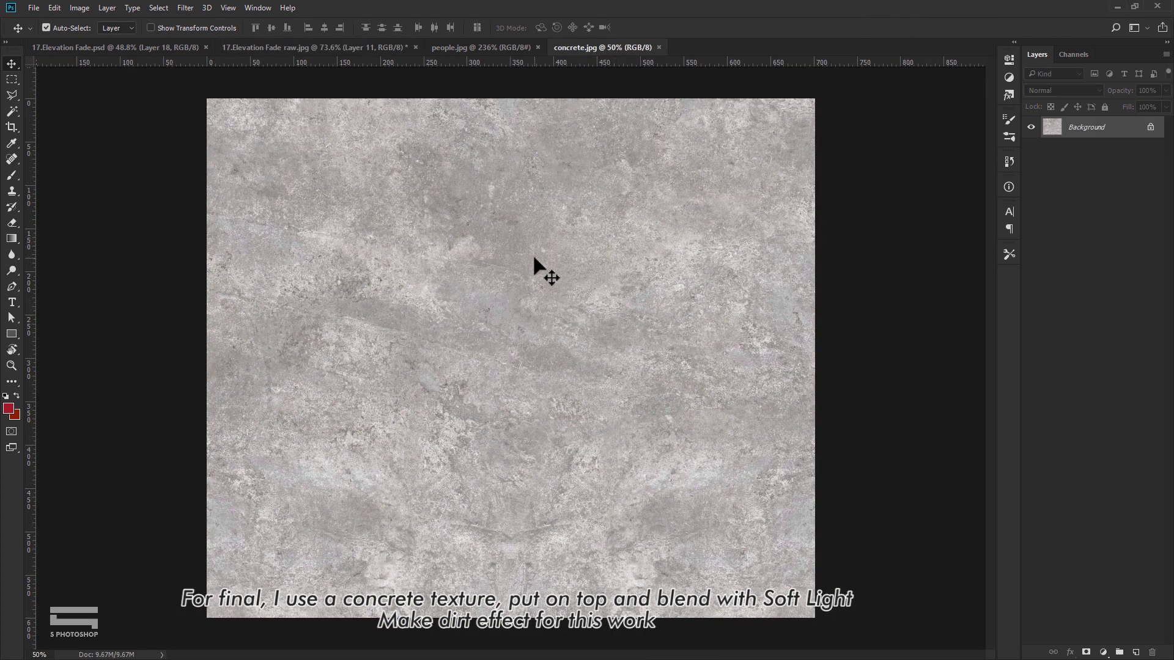
mouse_move(533, 257)
mouse_down()
mouse_move(449, 267)
mouse_move(480, 302)
mouse_up()
scroll(479, 301, down, 5)
drag(512, 411, 487, 430)
key(ctrl+t)
drag(662, 258, 722, 153)
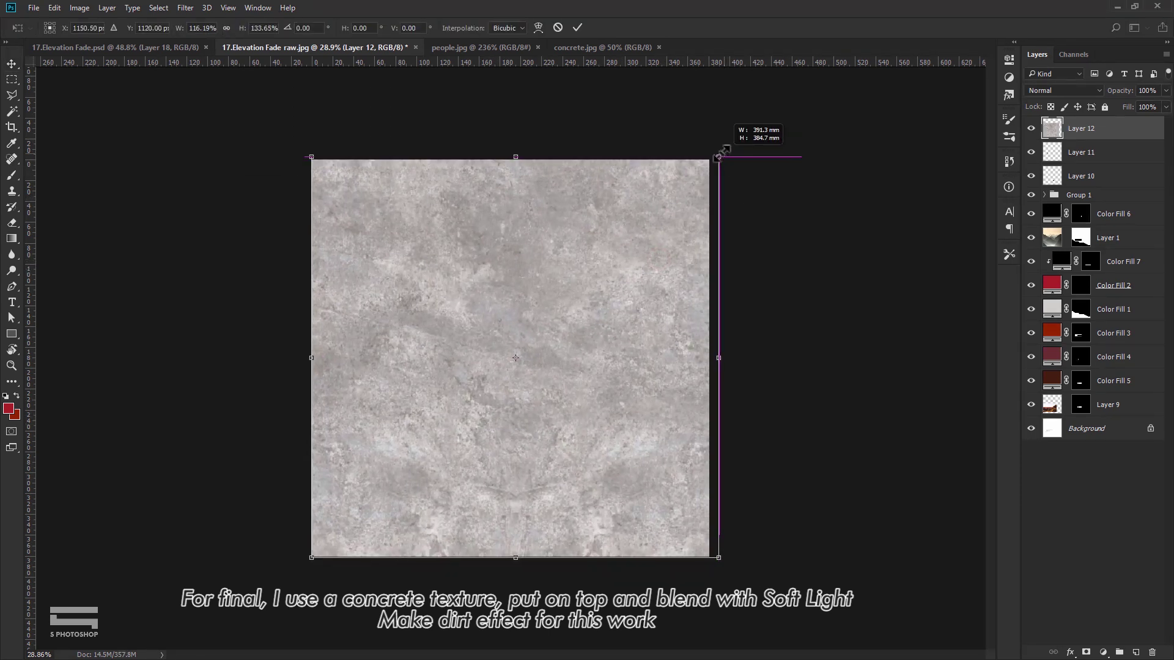
key(Return)
- Set the concrete texture layer's blend mode to Soft Light
scroll(550, 393, up, 1)
scroll(562, 371, up, 1)
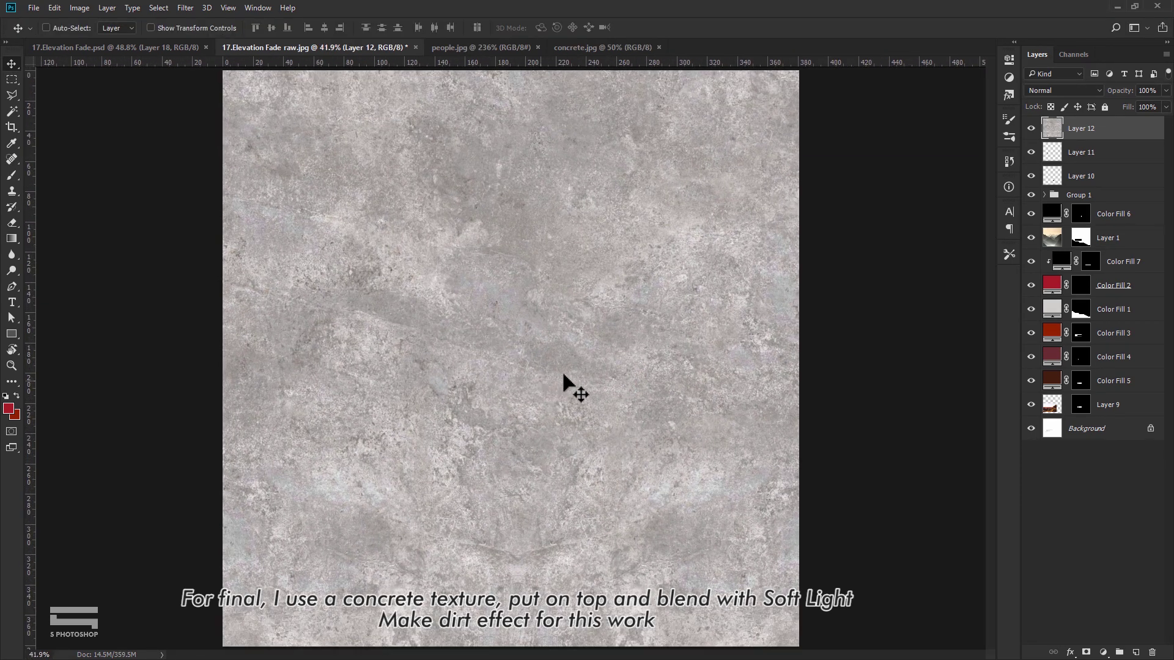
click(1050, 90)
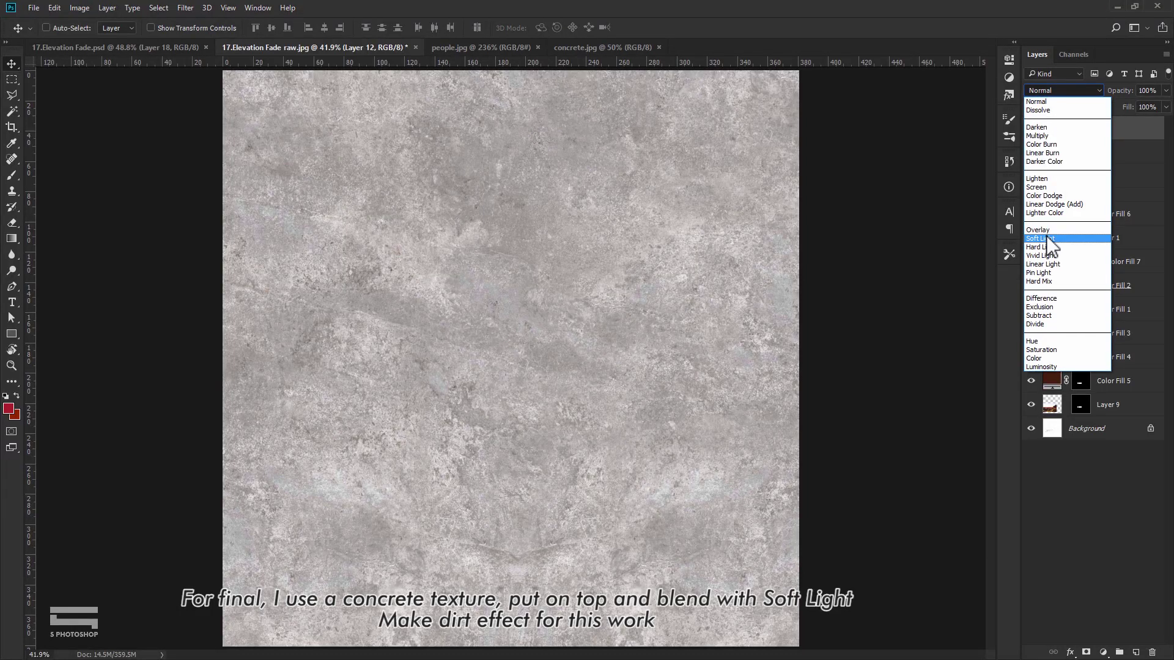
click(1047, 238)
scroll(590, 450, up, 3)
drag(516, 479, 664, 328)
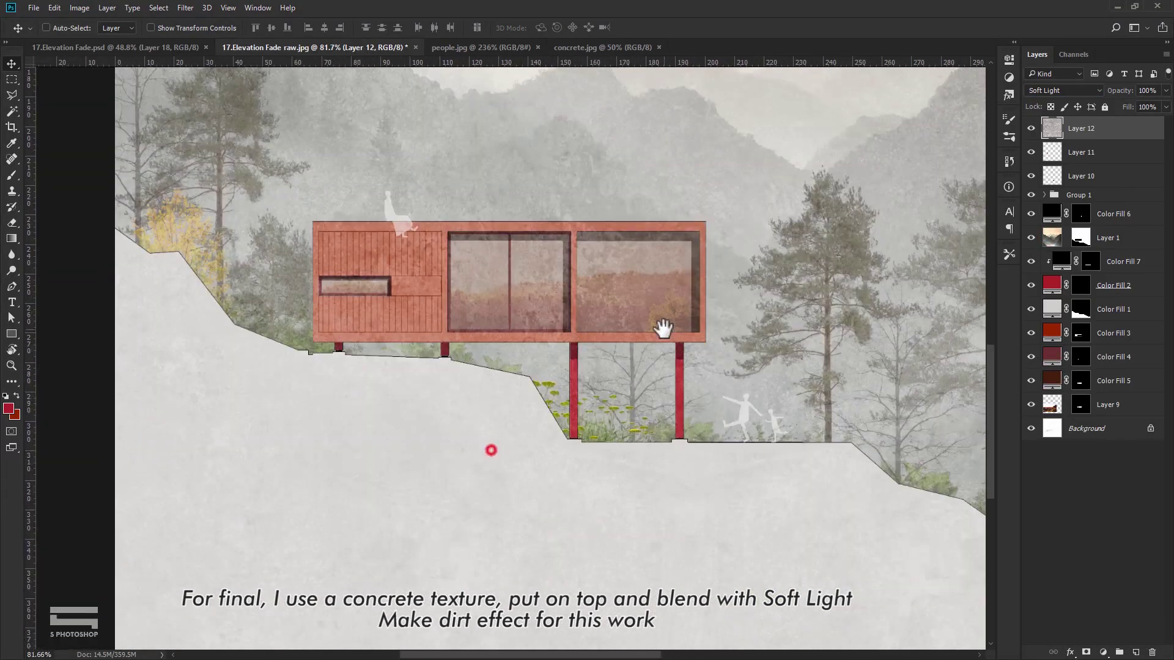
scroll(537, 280, up, 1)
scroll(532, 318, up, 1)
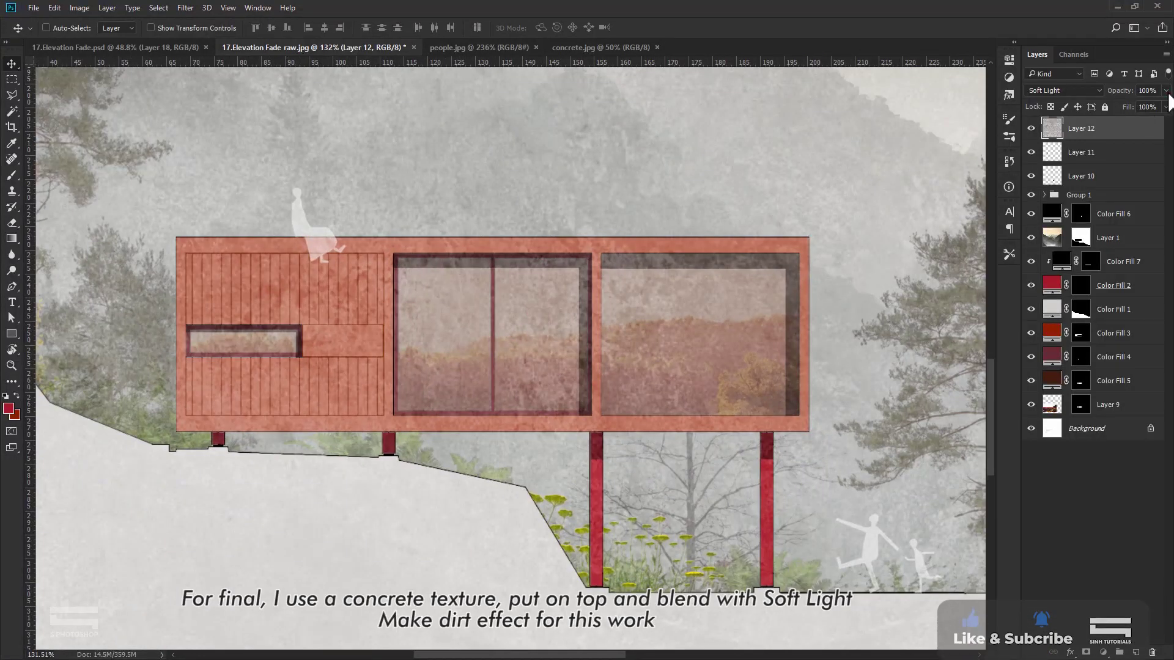
- Lower the concrete texture's opacity to 40%
click(1166, 92)
drag(1135, 105, 1134, 106)
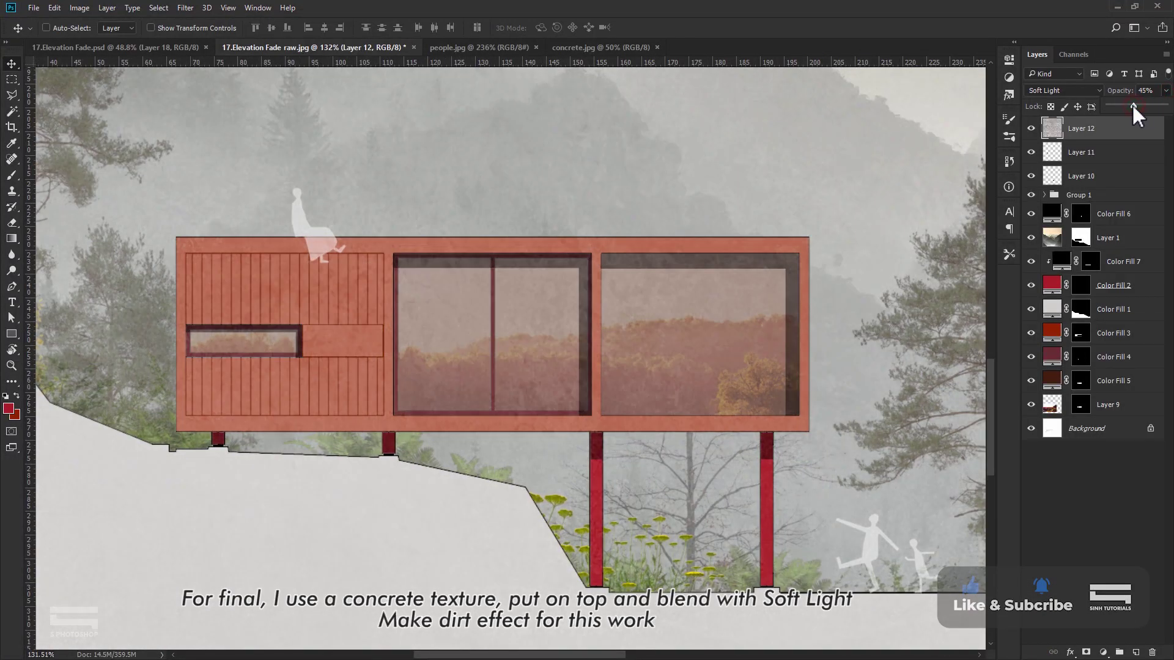
text(40)
key(Return)
scroll(608, 316, down, 5)
scroll(526, 413, up, 2)
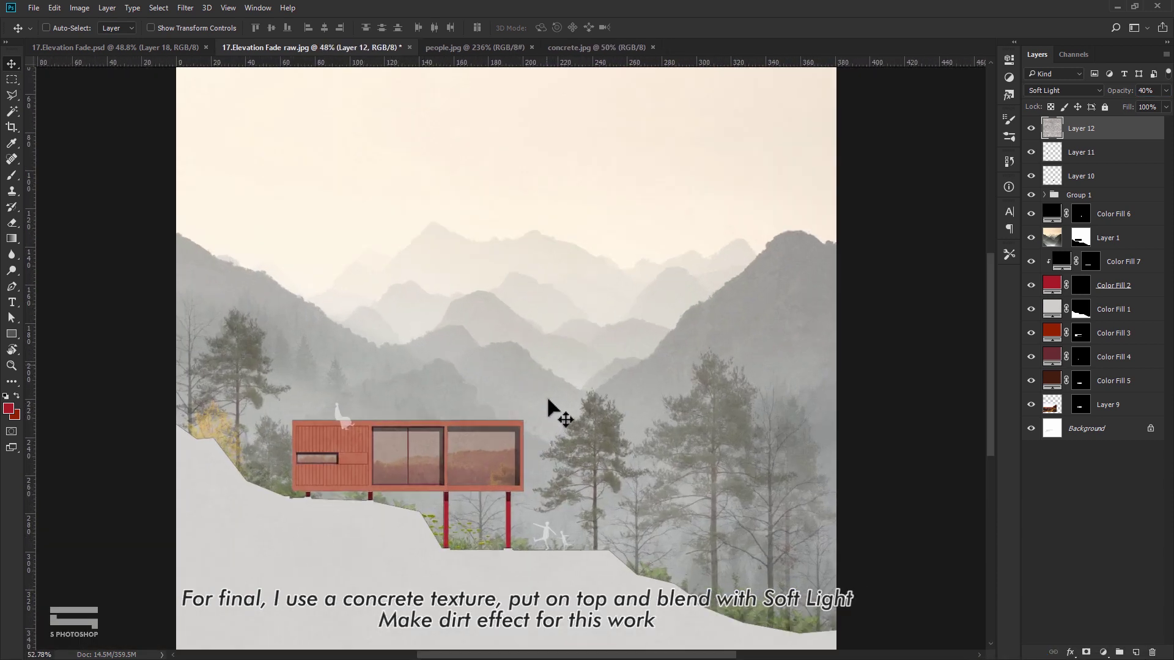
scroll(544, 367, up, 2)
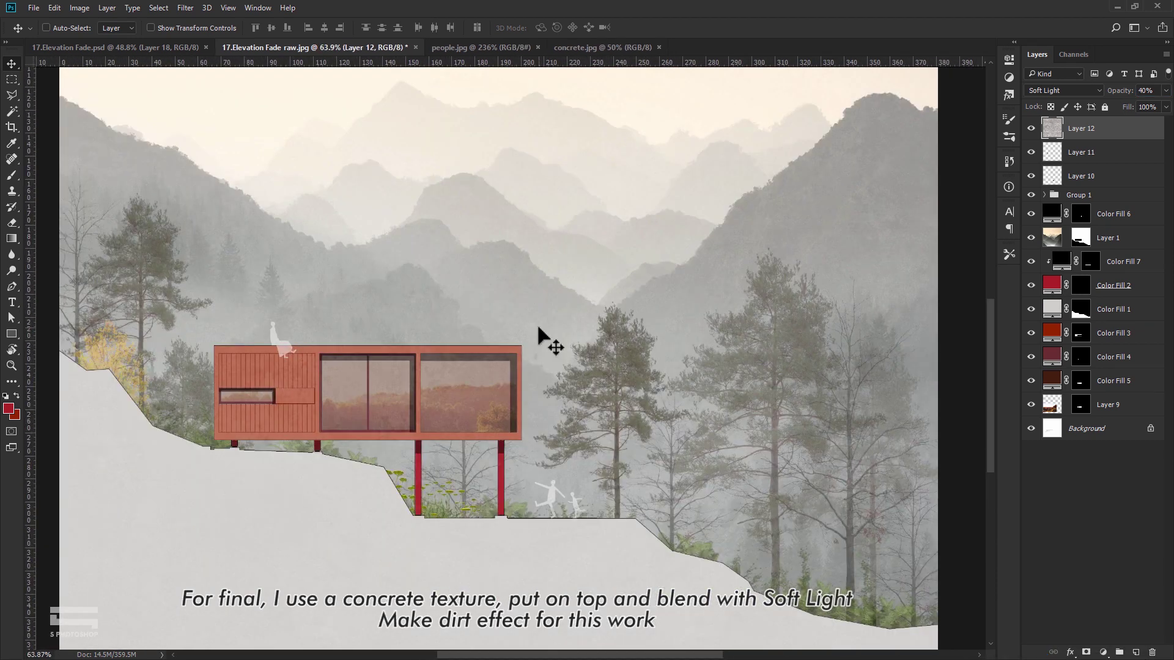